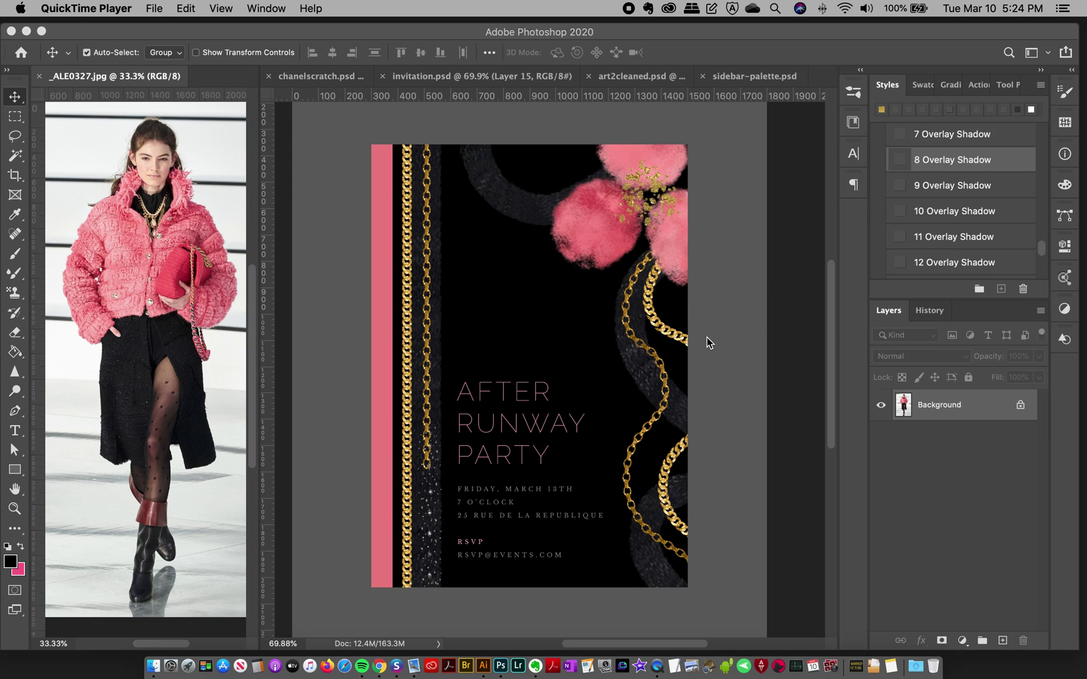
# Switch to chanelscratch.psd, pick the fluffy brush from the Runway-pink-black set and make Layer 6 active.
pyautogui.click(312, 76)
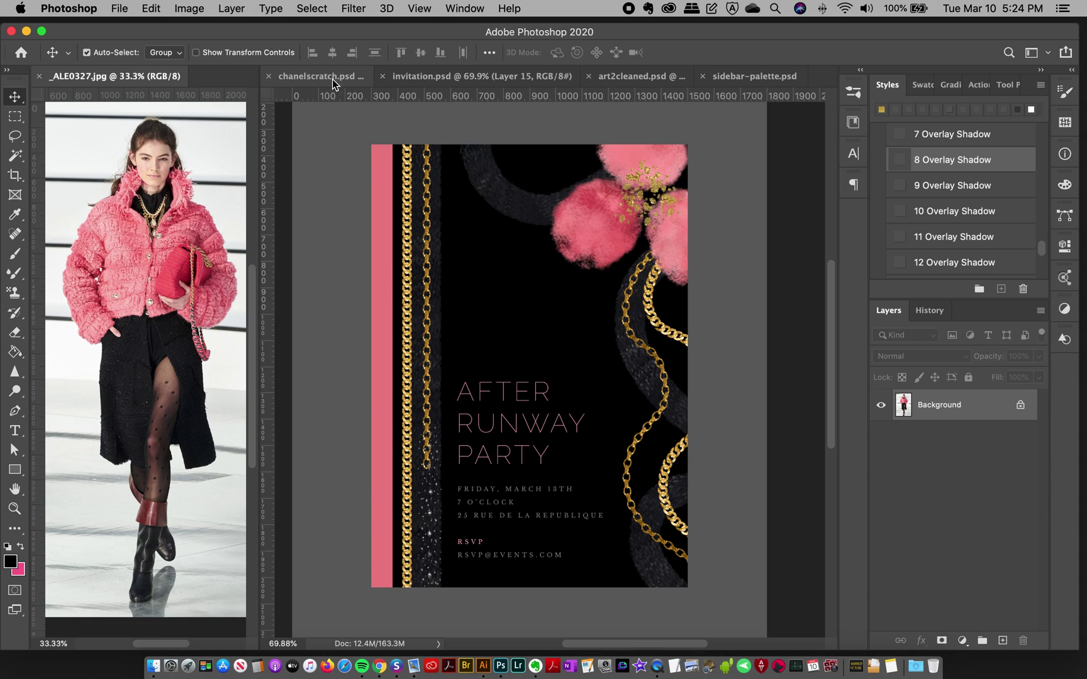
pyautogui.click(349, 79)
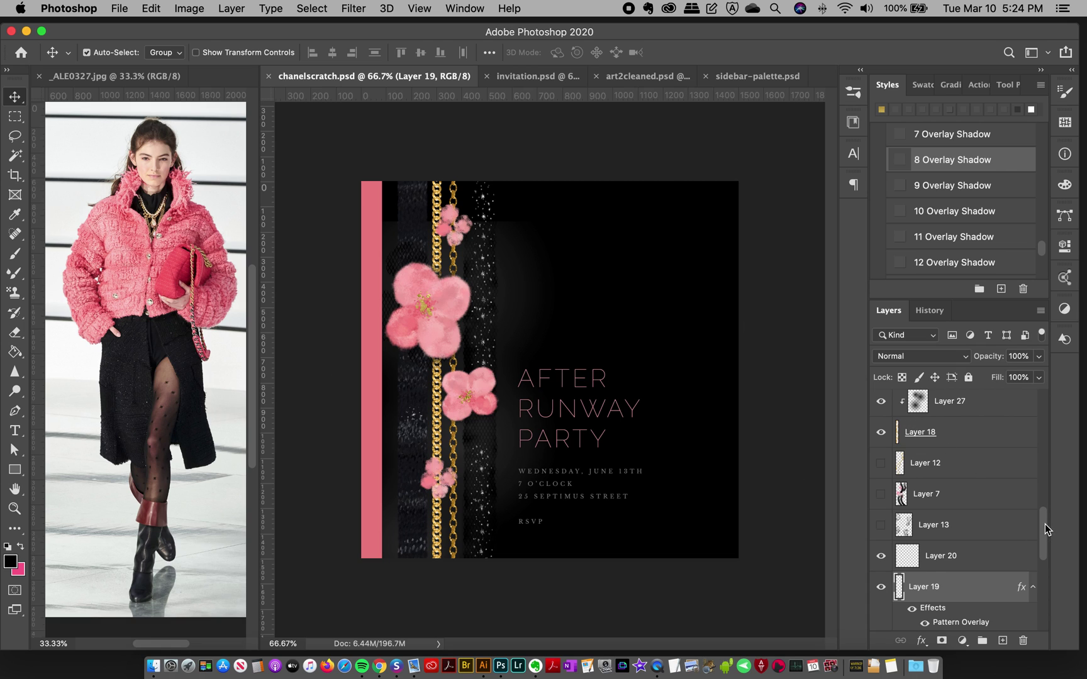
pyautogui.moveTo(1044, 526); pyautogui.dragTo(1038, 345)
pyautogui.click(853, 92)
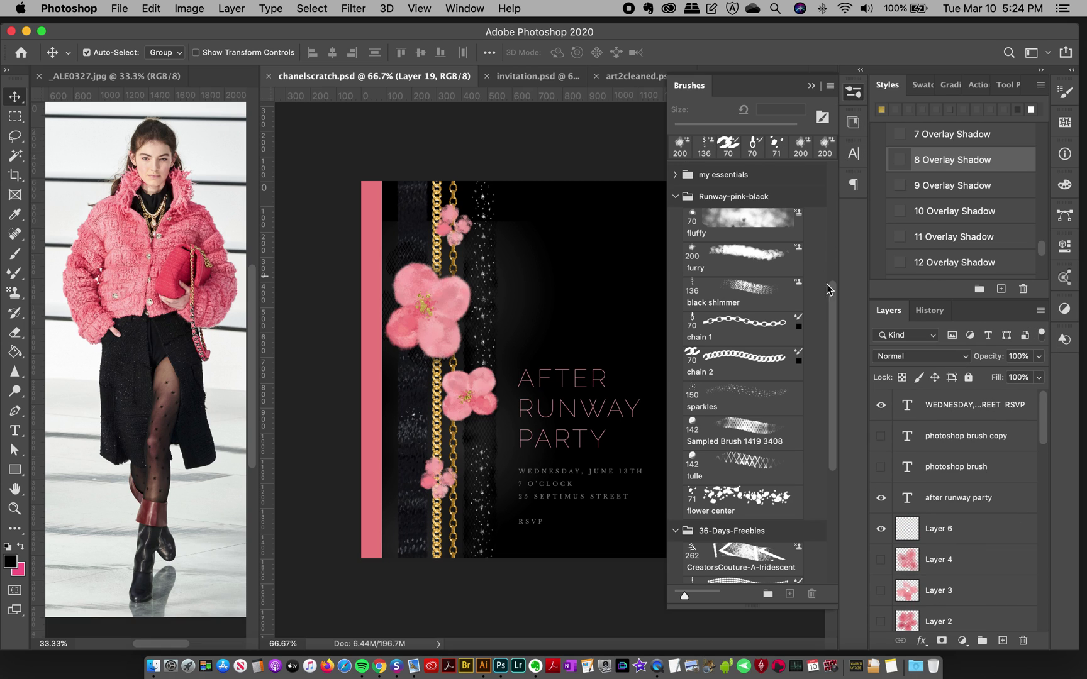
pyautogui.scroll(2, 837, 317)
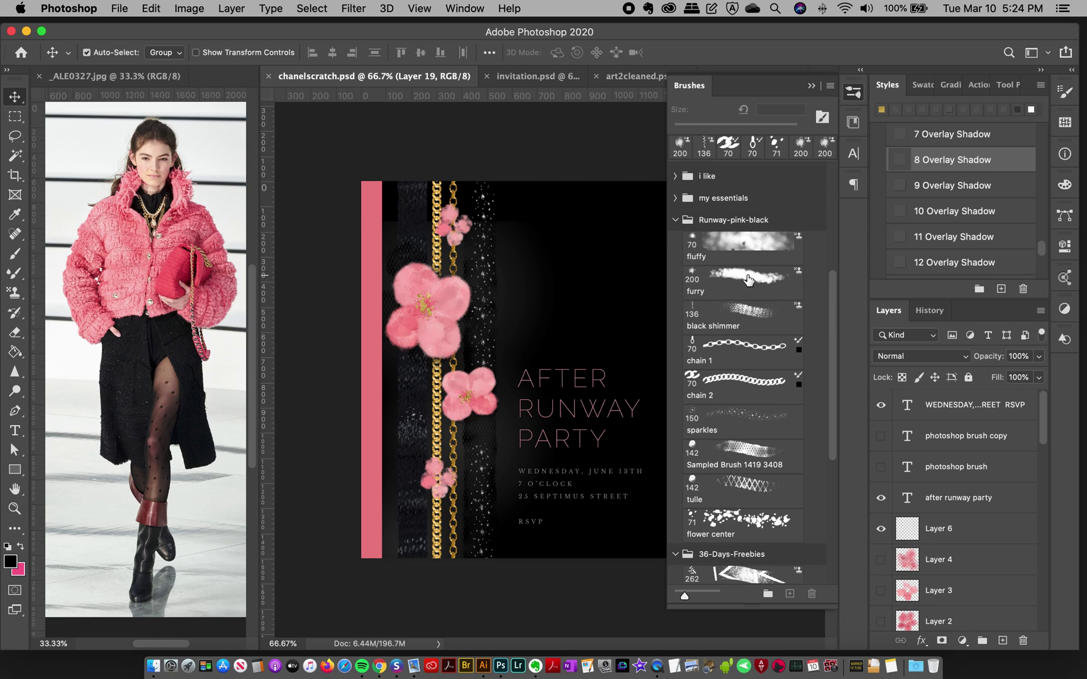
pyautogui.click(748, 244)
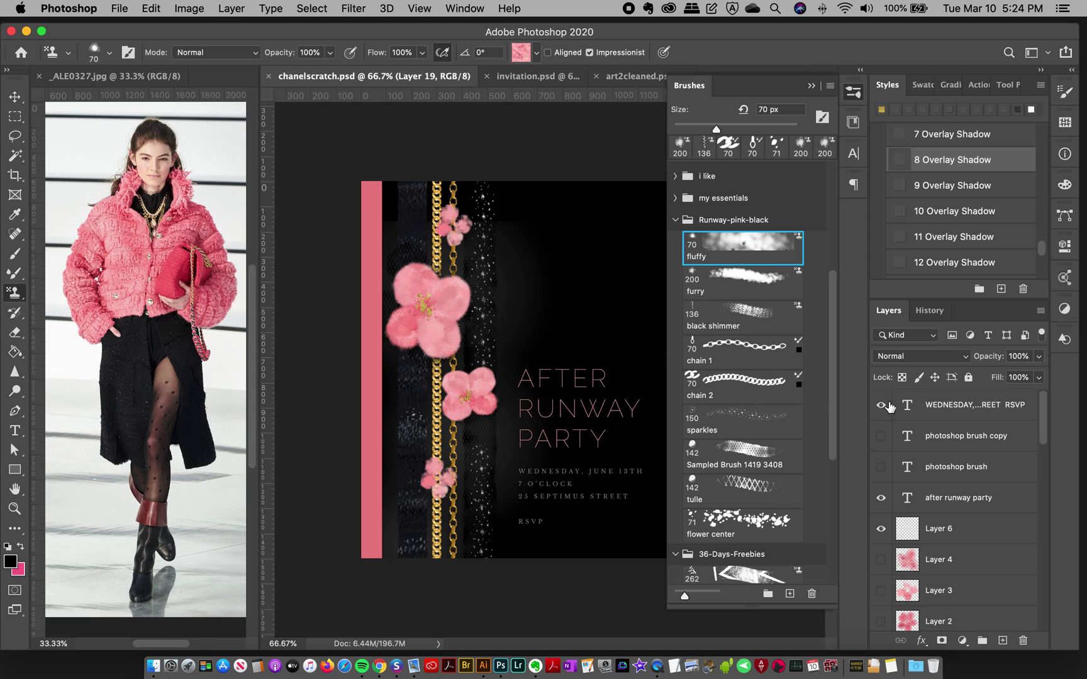
pyautogui.click(942, 538)
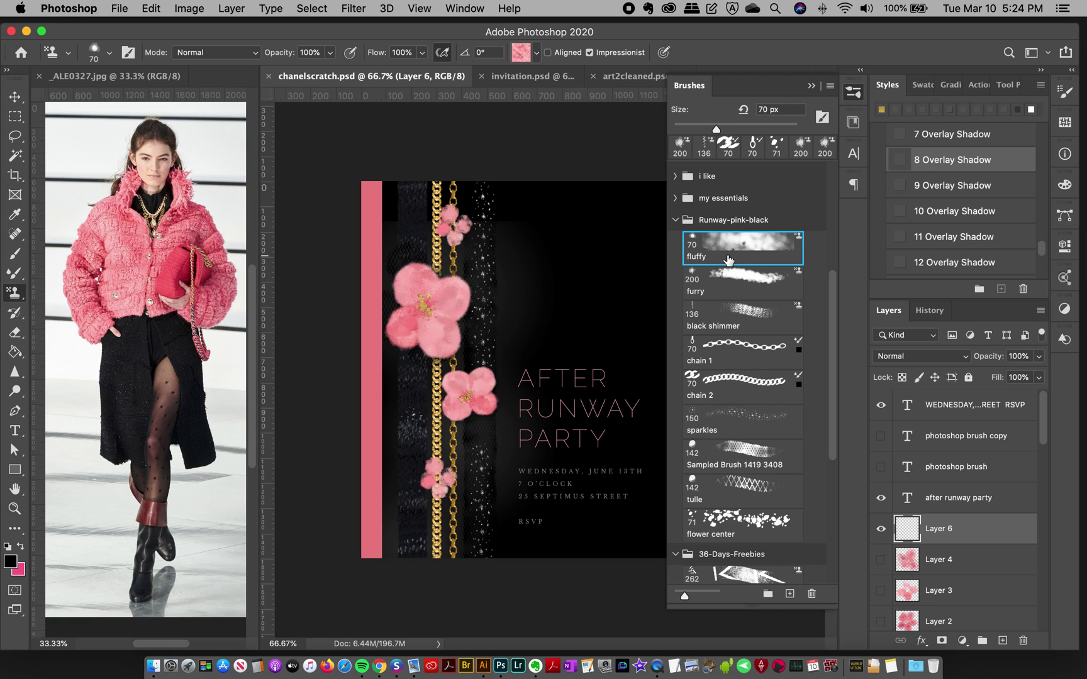
# Review the Runway-pink-black patterns and paint a light pink fluffy cloud with the 70 px brush above the AFTER RUNWAY PARTY title.
pyautogui.click(521, 53)
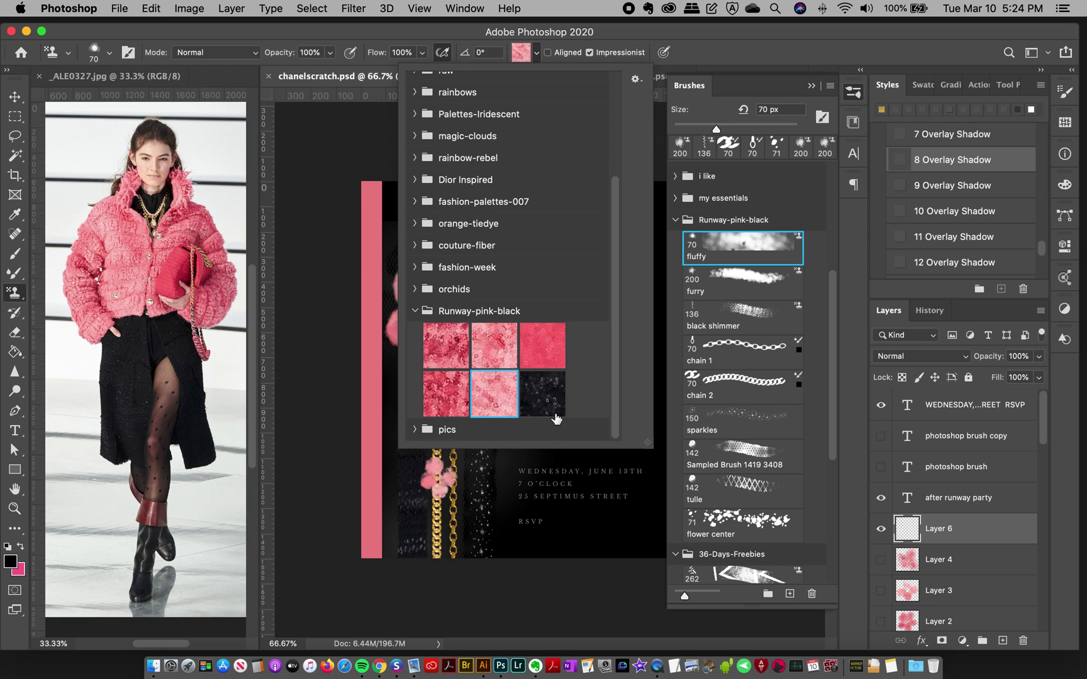
pyautogui.click(696, 50)
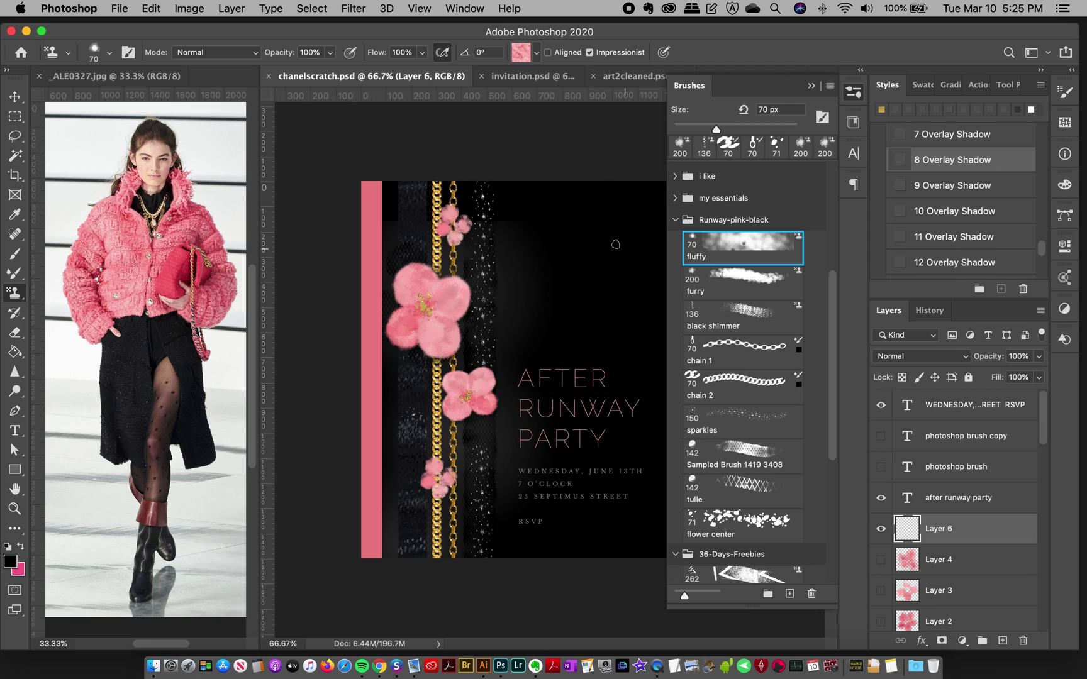
pyautogui.moveTo(580, 216)
pyautogui.mouseDown()
pyautogui.moveTo(559, 228)
pyautogui.moveTo(580, 257)
pyautogui.moveTo(537, 269)
pyautogui.moveTo(555, 289)
pyautogui.moveTo(591, 306)
pyautogui.mouseUp()
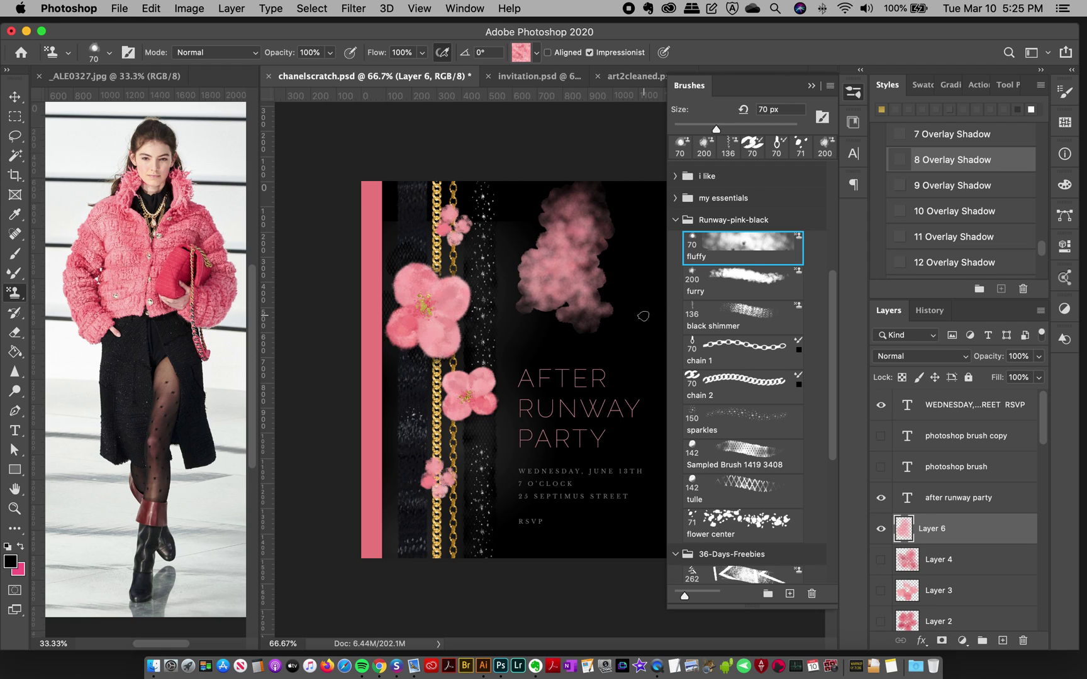
# Choose the dark pink speckled Runway-pink-black pattern and paint deeper fluffy tones over the lower part of the pink cloud.
pyautogui.click(520, 53)
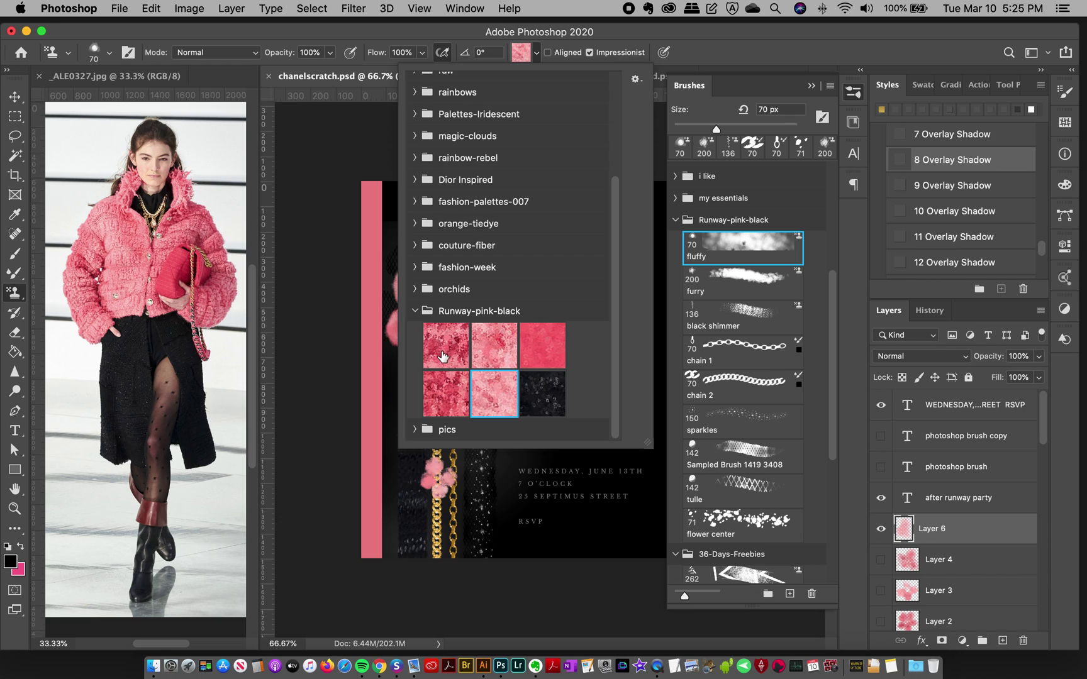
pyautogui.click(444, 357)
pyautogui.click(699, 45)
pyautogui.moveTo(588, 232)
pyautogui.mouseDown()
pyautogui.moveTo(613, 249)
pyautogui.moveTo(596, 255)
pyautogui.moveTo(575, 303)
pyautogui.moveTo(610, 331)
pyautogui.mouseUp()
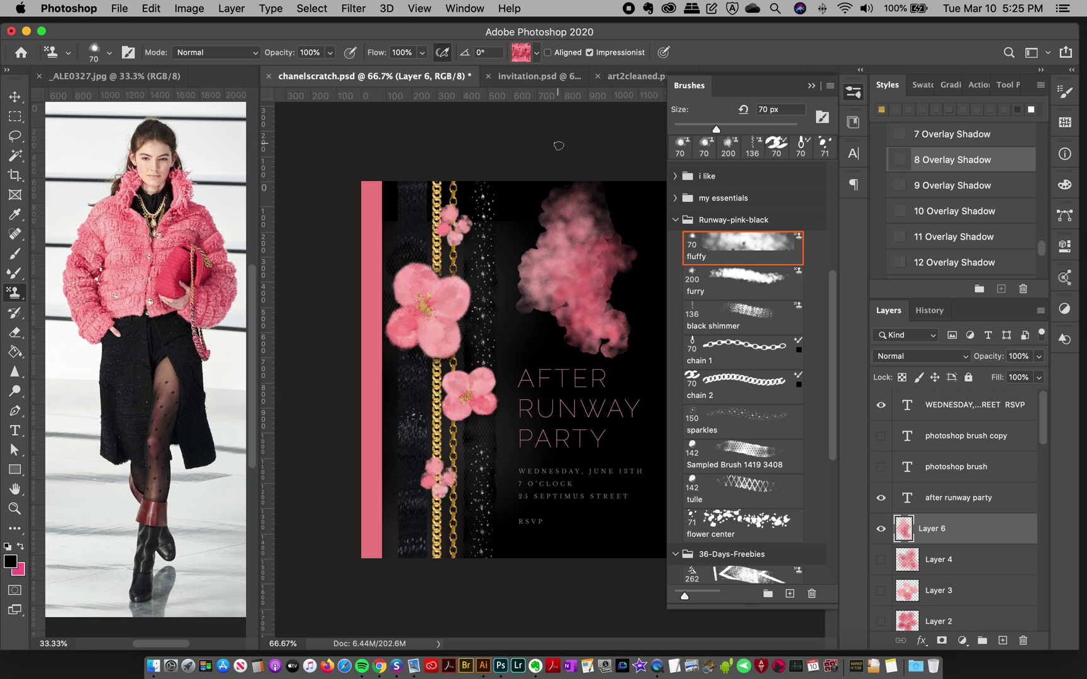
# Check the flower artwork in invitation.psd, return to chanelscratch.psd and clear the painted cloud from Layer 6.
pyautogui.click(522, 76)
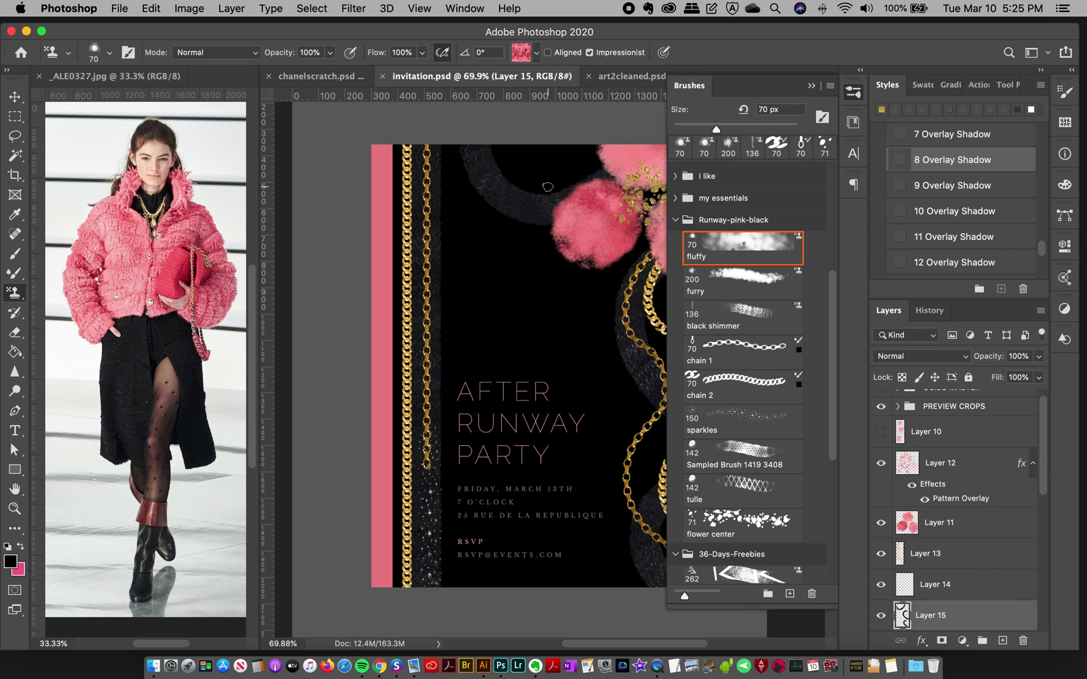
pyautogui.click(331, 76)
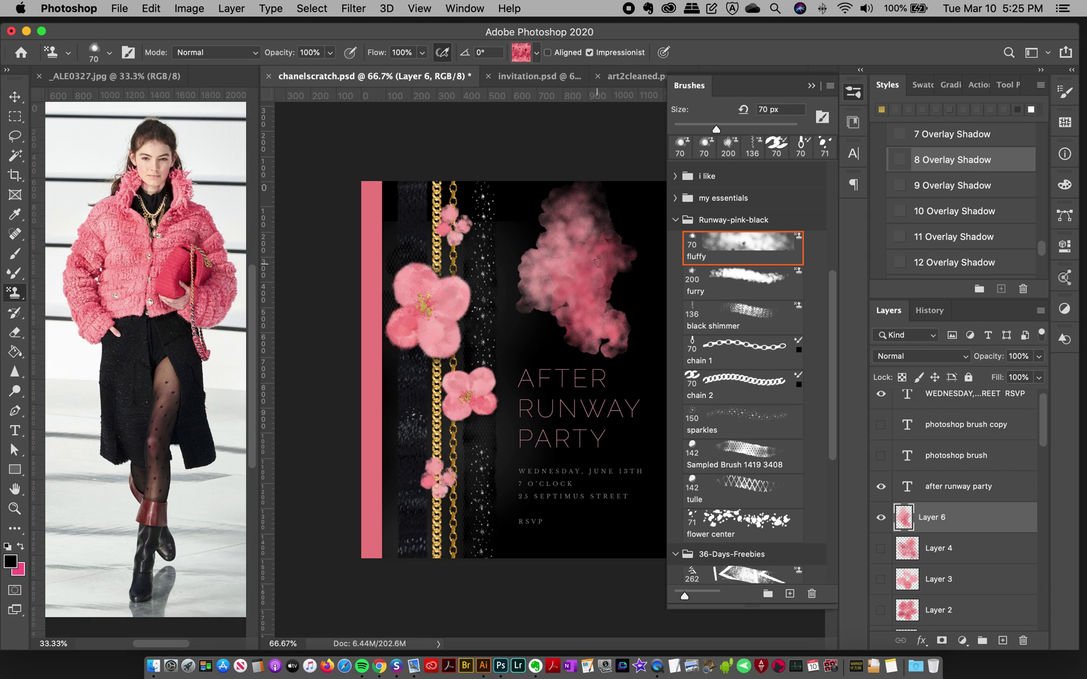
pyautogui.press('super+a')
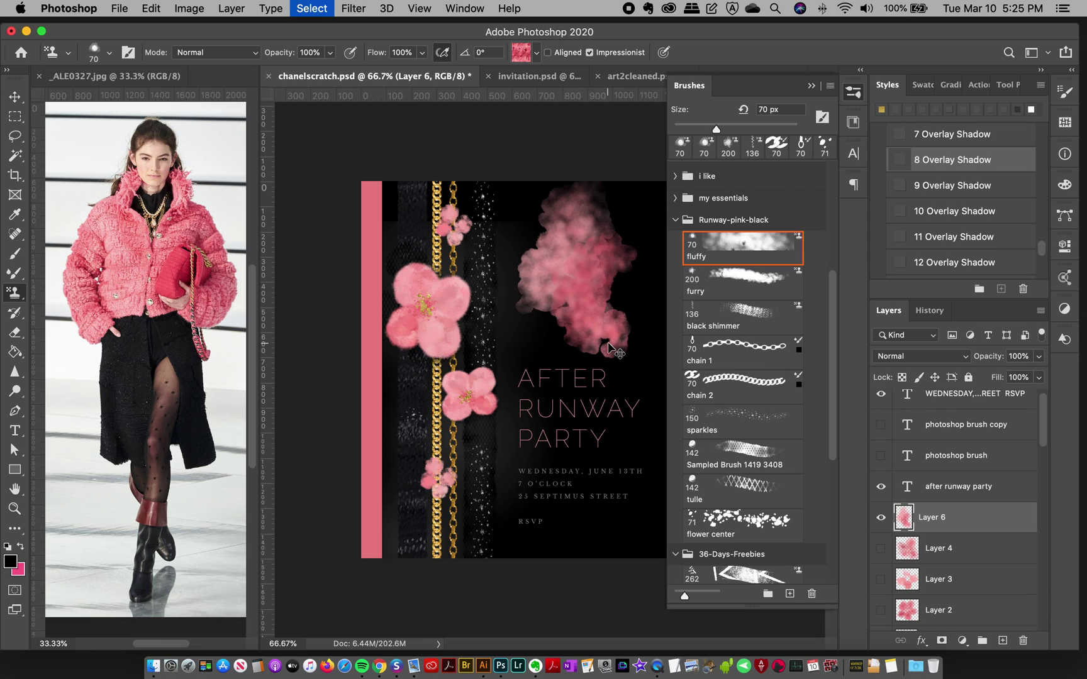
pyautogui.press('super+x')
# Test the 200 px furry brush with several separate pink petal strokes above the party title, undoing each stroke.
pyautogui.click(746, 282)
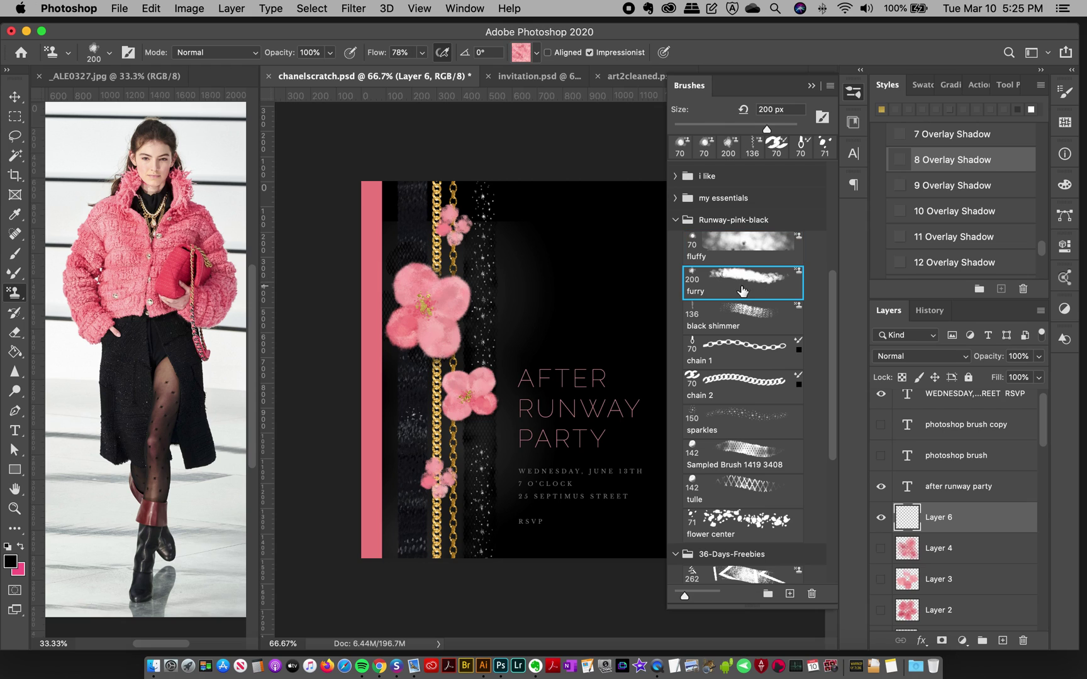
pyautogui.moveTo(584, 266)
pyautogui.mouseDown()
pyautogui.moveTo(570, 248)
pyautogui.moveTo(560, 271)
pyautogui.moveTo(587, 285)
pyautogui.moveTo(569, 322)
pyautogui.mouseUp()
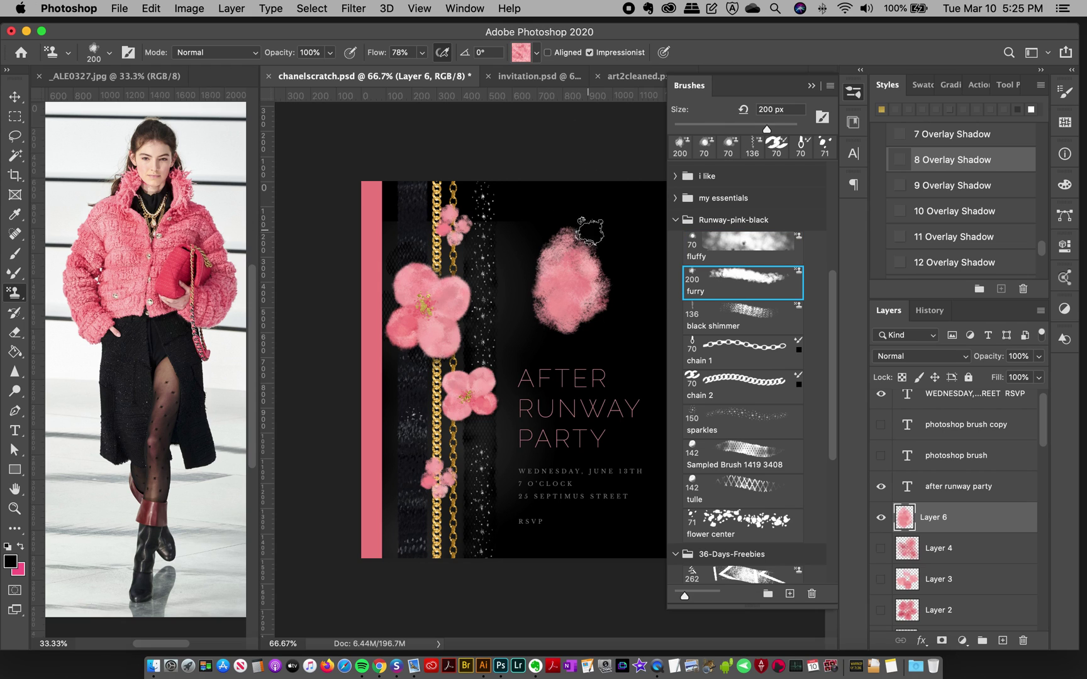
pyautogui.press('super+z')
pyautogui.moveTo(586, 215)
pyautogui.mouseDown()
pyautogui.moveTo(568, 272)
pyautogui.moveTo(590, 209)
pyautogui.moveTo(592, 272)
pyautogui.mouseUp()
pyautogui.press('super+z')
pyautogui.moveTo(575, 223)
pyautogui.mouseDown()
pyautogui.moveTo(588, 267)
pyautogui.moveTo(582, 251)
pyautogui.mouseUp()
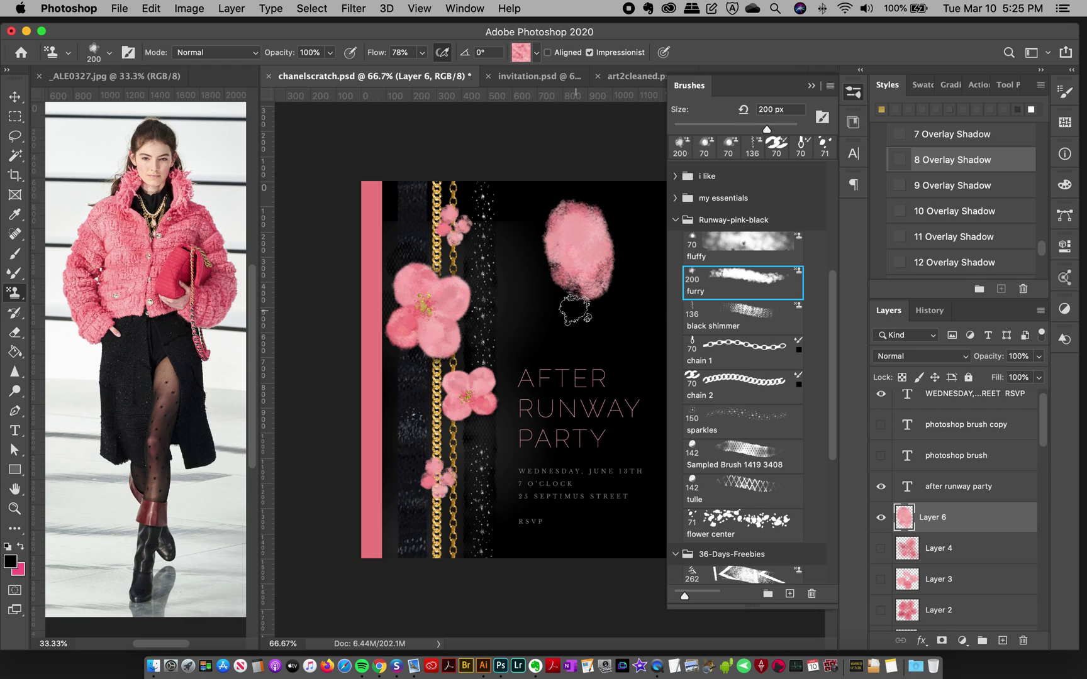
pyautogui.press('super+z')
pyautogui.moveTo(568, 307)
pyautogui.mouseDown()
pyautogui.moveTo(545, 321)
pyautogui.moveTo(583, 307)
pyautogui.moveTo(530, 324)
pyautogui.moveTo(613, 296)
pyautogui.mouseUp()
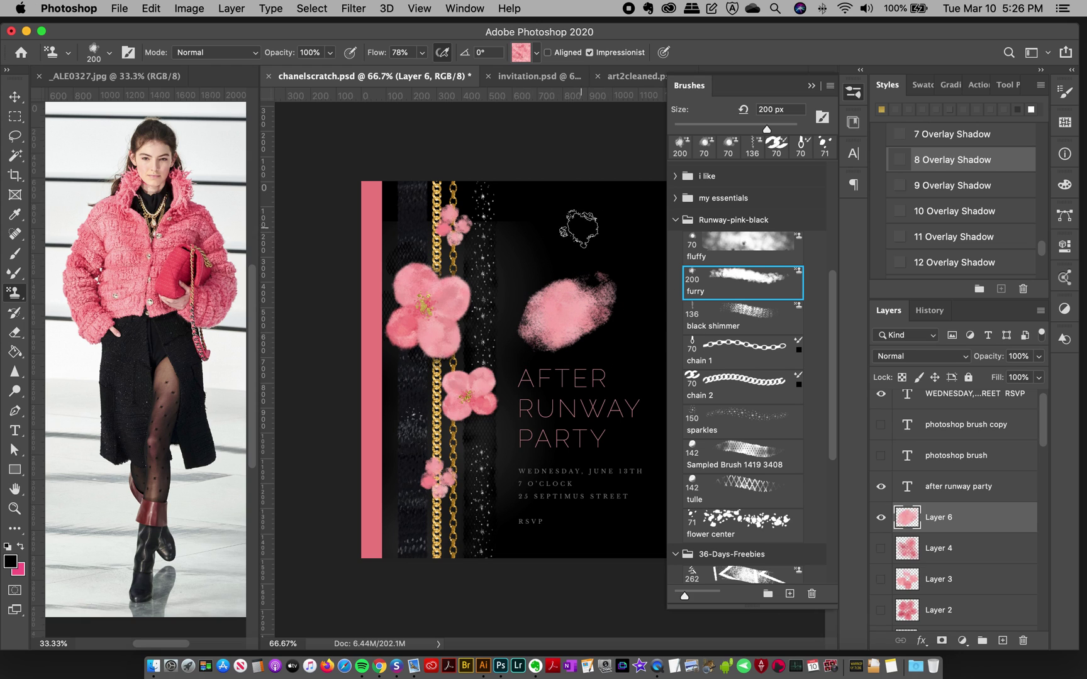
pyautogui.press('super+z')
pyautogui.moveTo(574, 235)
pyautogui.mouseDown()
pyautogui.moveTo(571, 276)
pyautogui.moveTo(609, 261)
pyautogui.moveTo(593, 287)
pyautogui.moveTo(635, 311)
pyautogui.mouseUp()
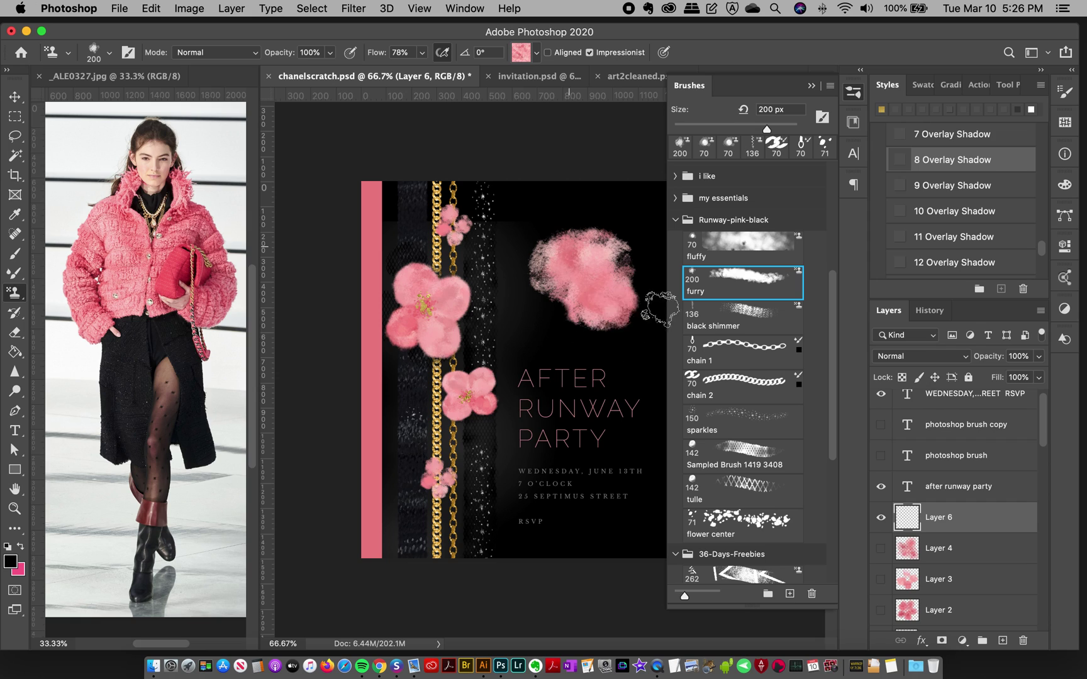
pyautogui.press('super+z')
# Select the 136 px black shimmer brush, review its use in invitation.psd and its pattern, and paint a curved band across the empty black area.
pyautogui.click(736, 317)
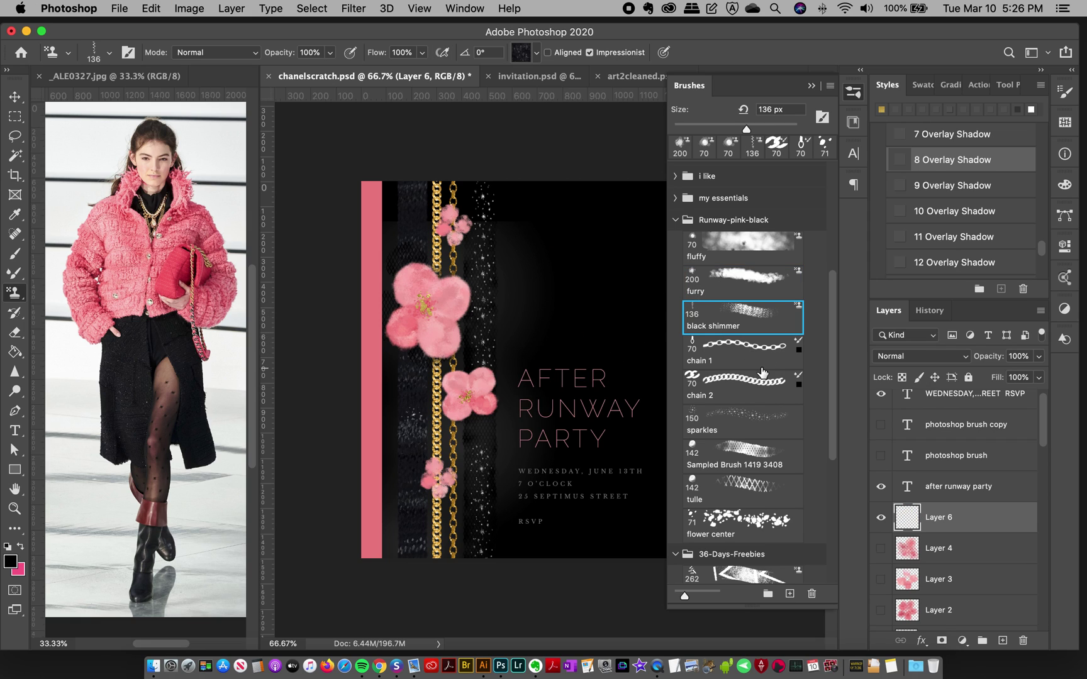
pyautogui.click(846, 95)
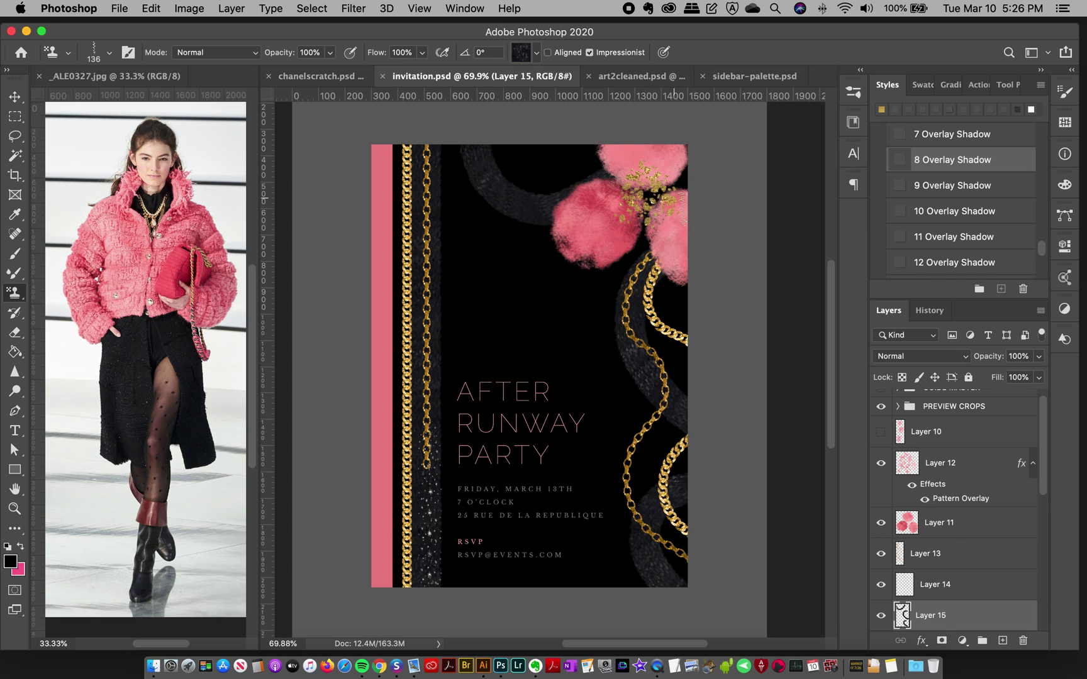
pyautogui.click(548, 78)
pyautogui.click(340, 76)
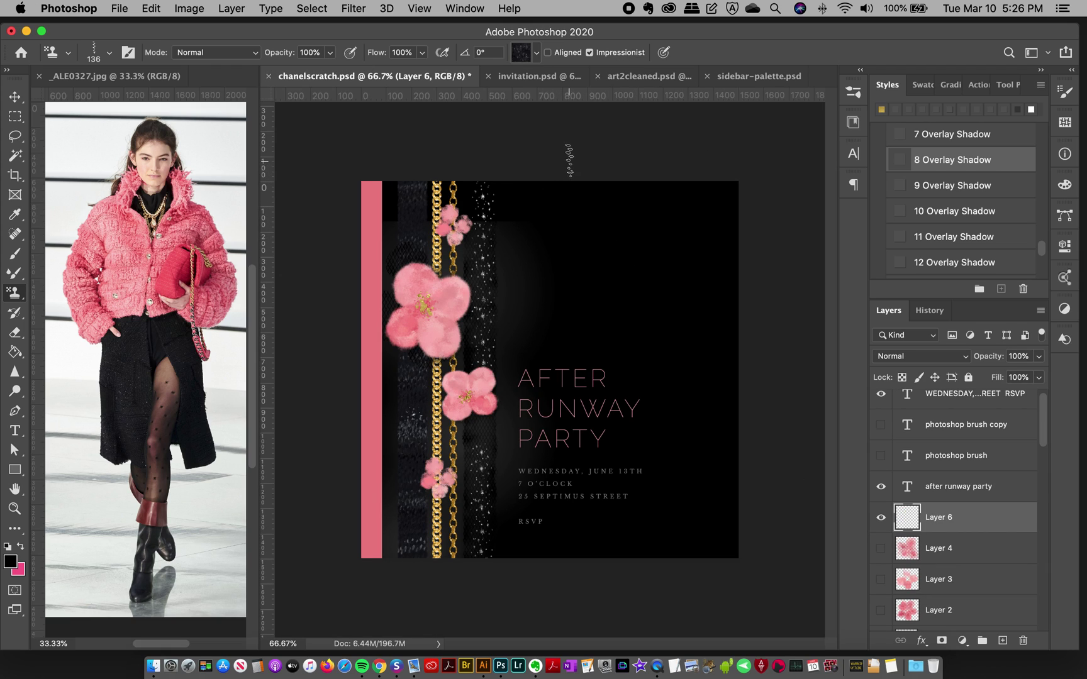
pyautogui.click(521, 54)
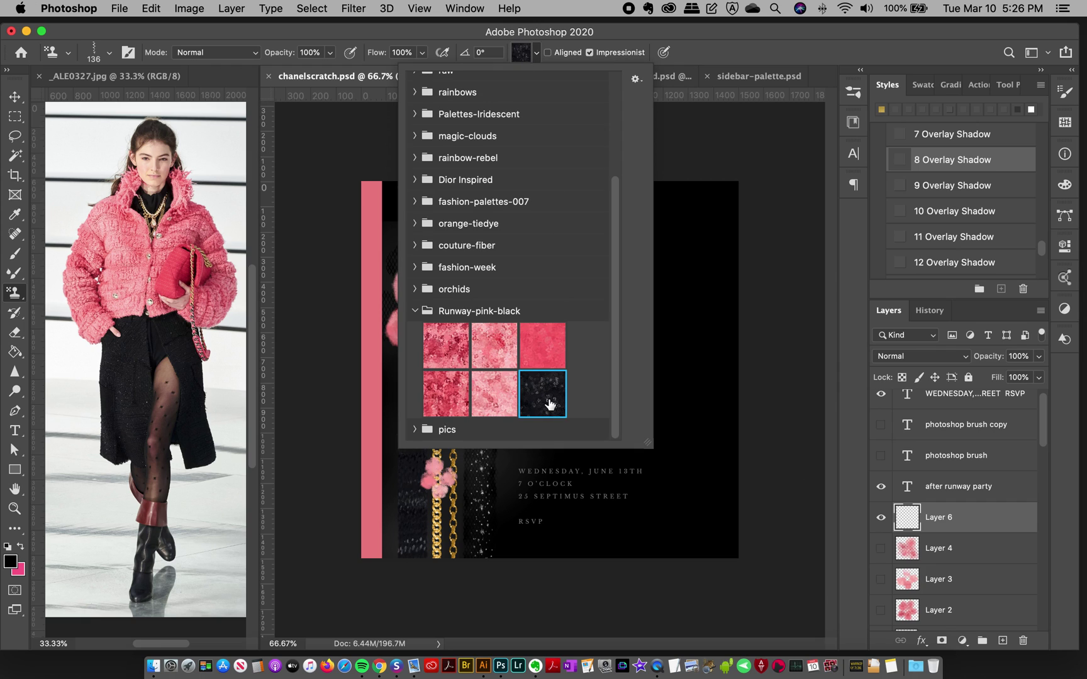
pyautogui.click(700, 80)
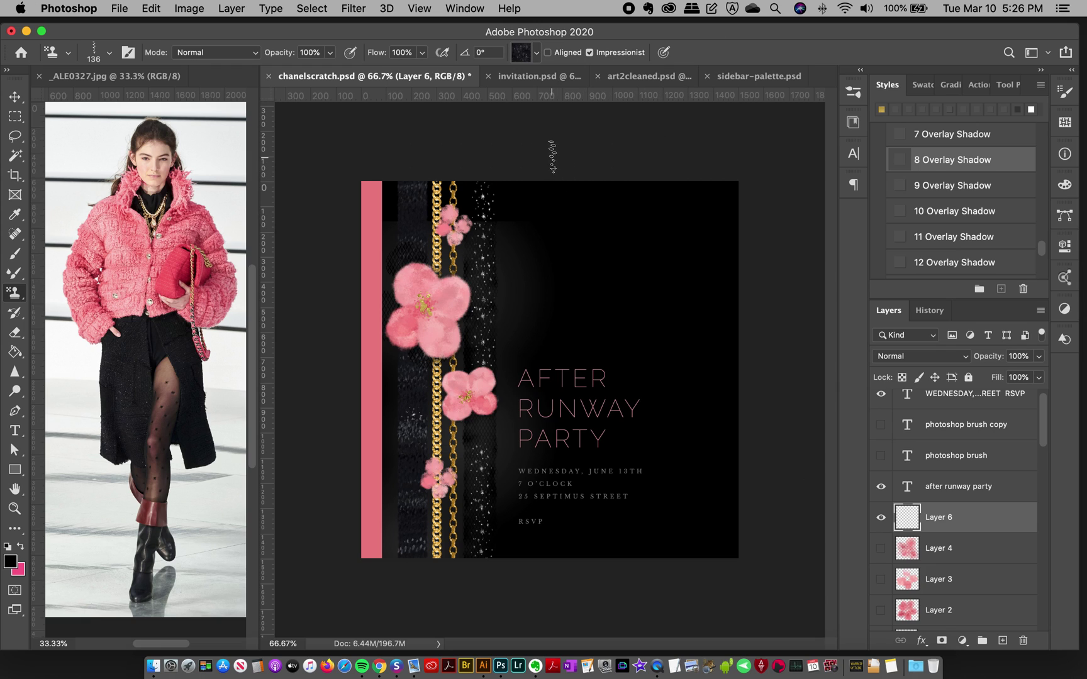
pyautogui.moveTo(546, 151)
pyautogui.mouseDown()
pyautogui.moveTo(556, 224)
pyautogui.moveTo(579, 261)
pyautogui.moveTo(628, 322)
pyautogui.moveTo(743, 405)
pyautogui.moveTo(786, 493)
pyautogui.mouseUp()
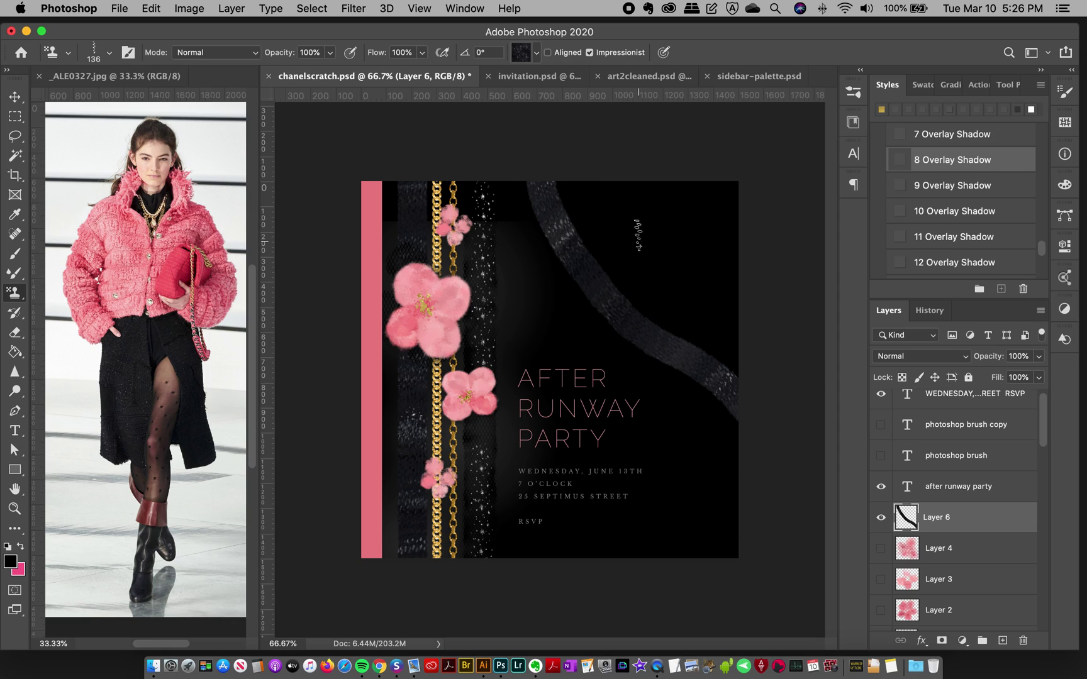
# Undo the shimmer band, paint another curved one further right, compare it with invitation.psd and undo it as well.
pyautogui.press('super+z')
pyautogui.moveTo(608, 154)
pyautogui.mouseDown()
pyautogui.moveTo(604, 187)
pyautogui.moveTo(632, 262)
pyautogui.moveTo(726, 362)
pyautogui.moveTo(751, 504)
pyautogui.mouseUp()
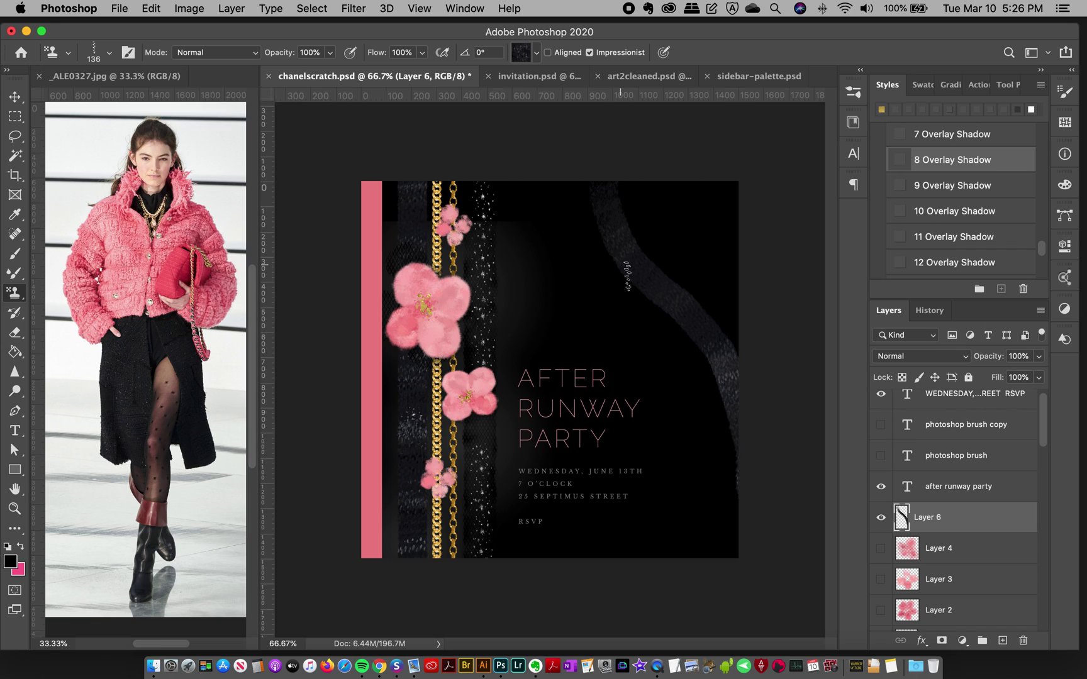
pyautogui.hotkey('ctrl', 'Tab')
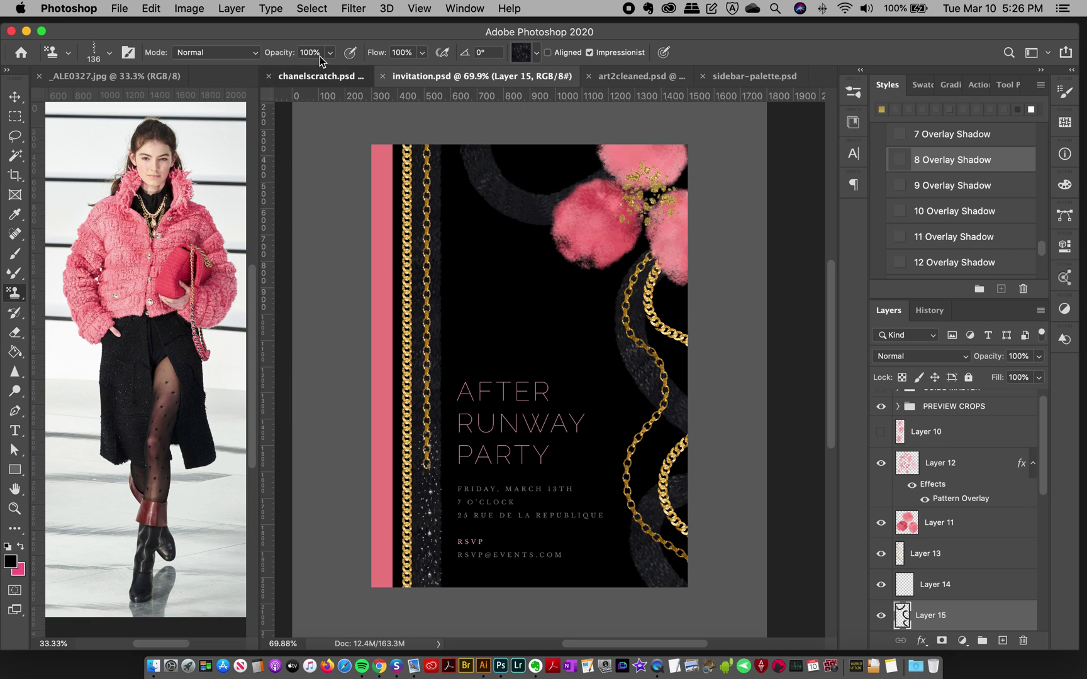
pyautogui.hotkey('ctrl', 'shift', 'Tab')
pyautogui.press('super+z')
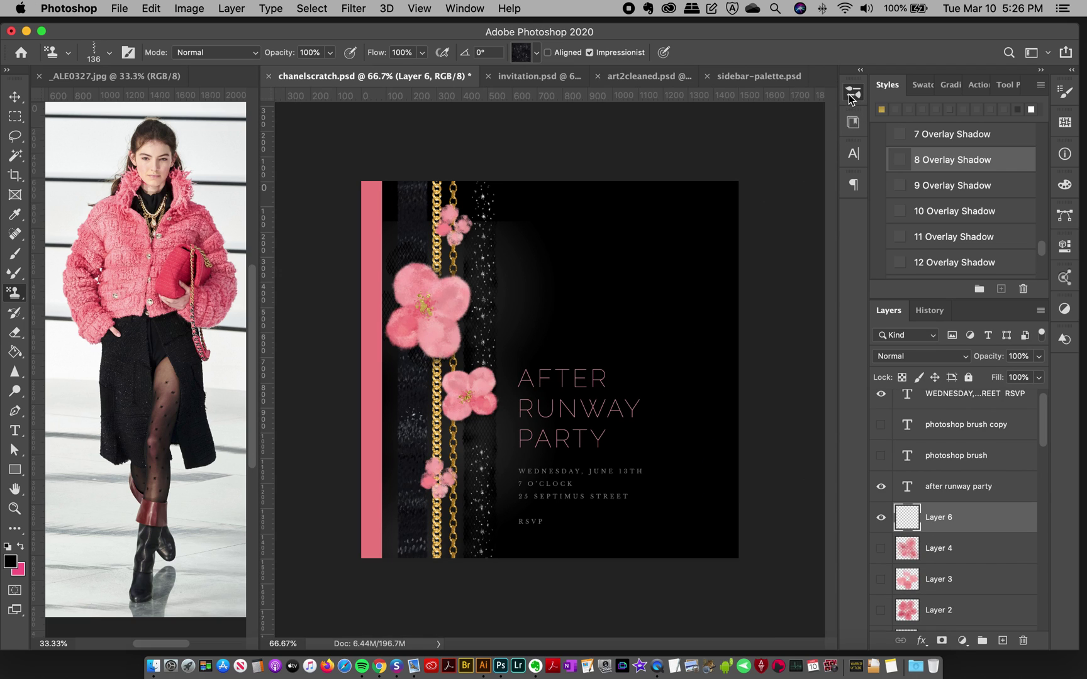
# Paint a wavy gold chain with the 70 px chain 1 brush from the canvas's top edge down to its bottom edge.
pyautogui.click(849, 92)
pyautogui.click(737, 357)
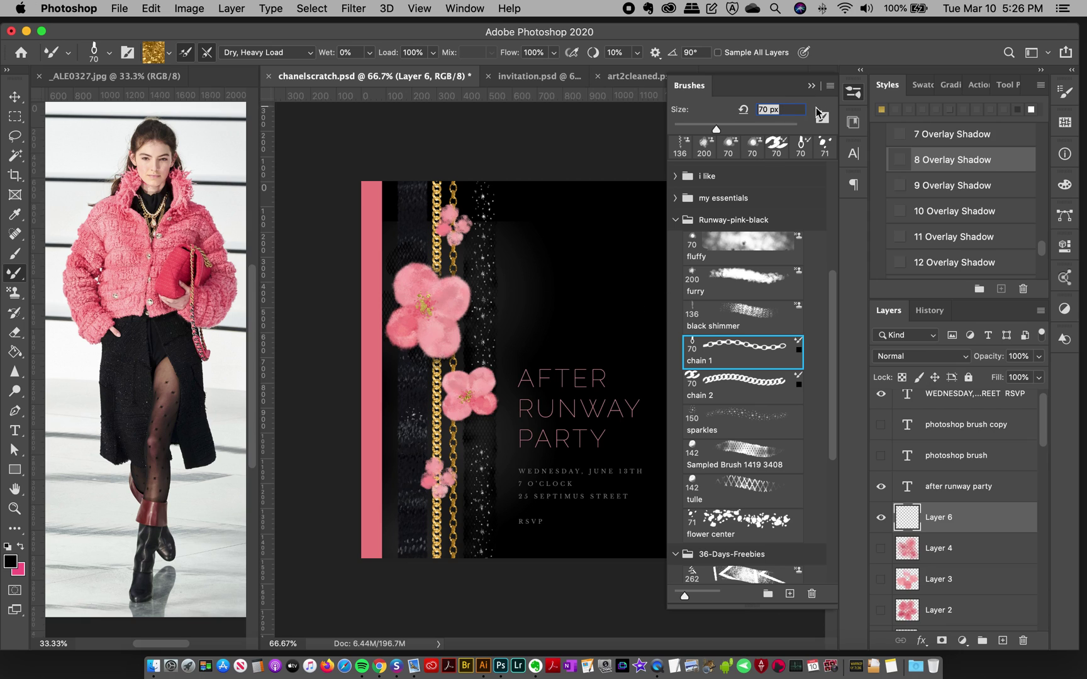
pyautogui.click(851, 98)
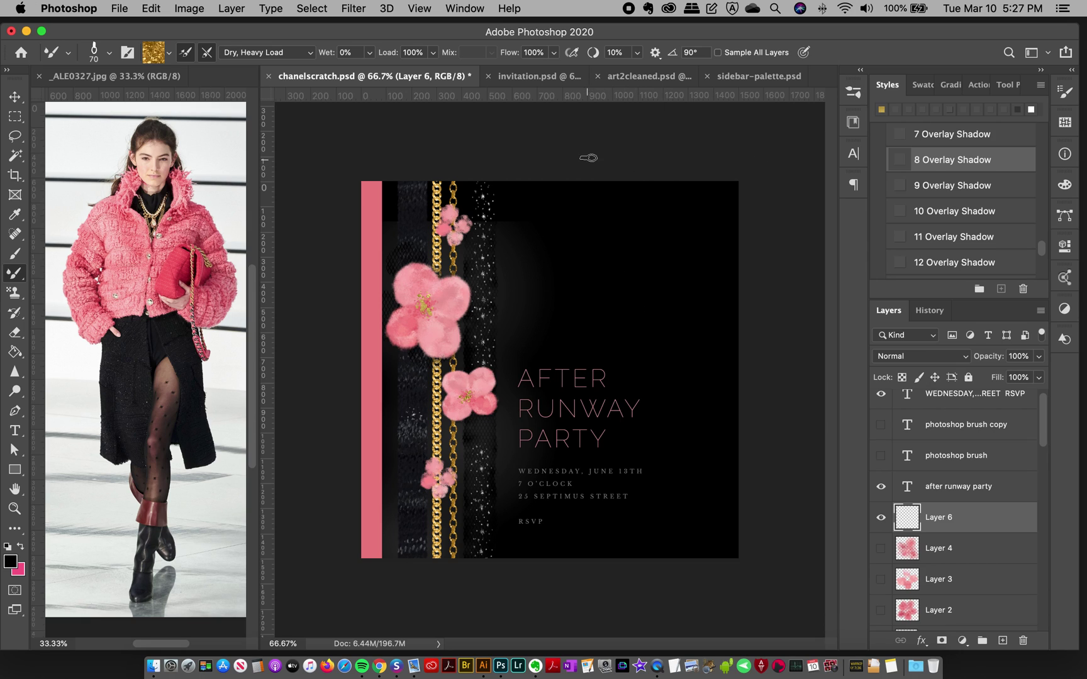
pyautogui.moveTo(592, 160)
pyautogui.mouseDown()
pyautogui.moveTo(598, 208)
pyautogui.moveTo(672, 374)
pyautogui.moveTo(693, 566)
pyautogui.mouseUp()
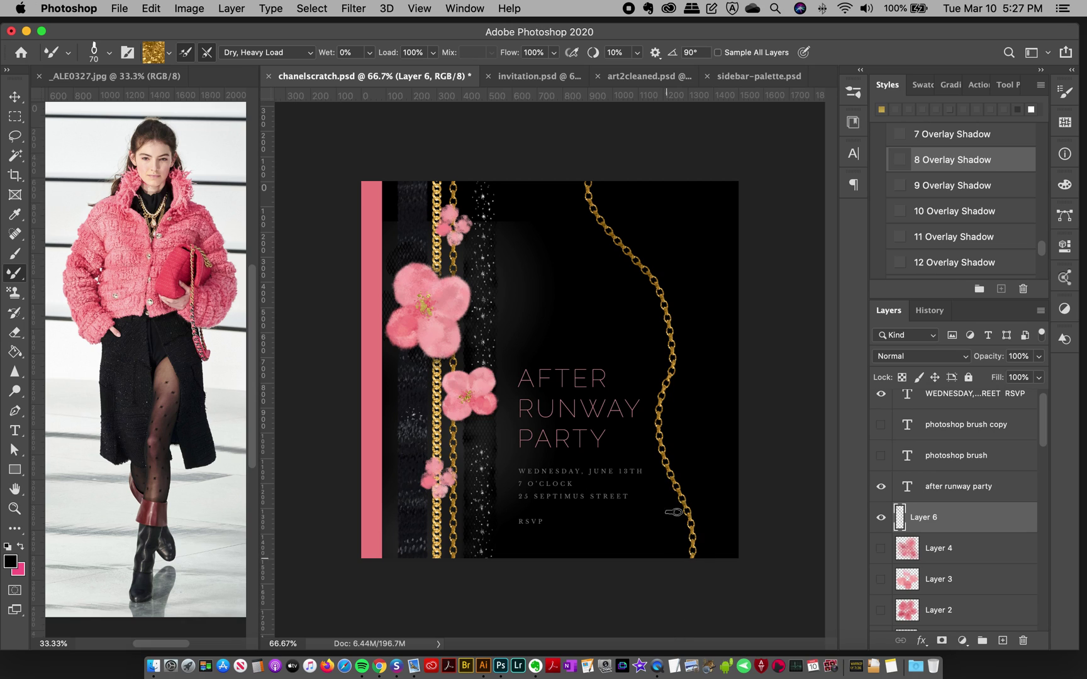
# Paint a second, thicker gold chain with the 70 px chain 2 brush from the canvas's top edge to its lower right edge.
pyautogui.click(853, 92)
pyautogui.click(742, 381)
pyautogui.click(853, 93)
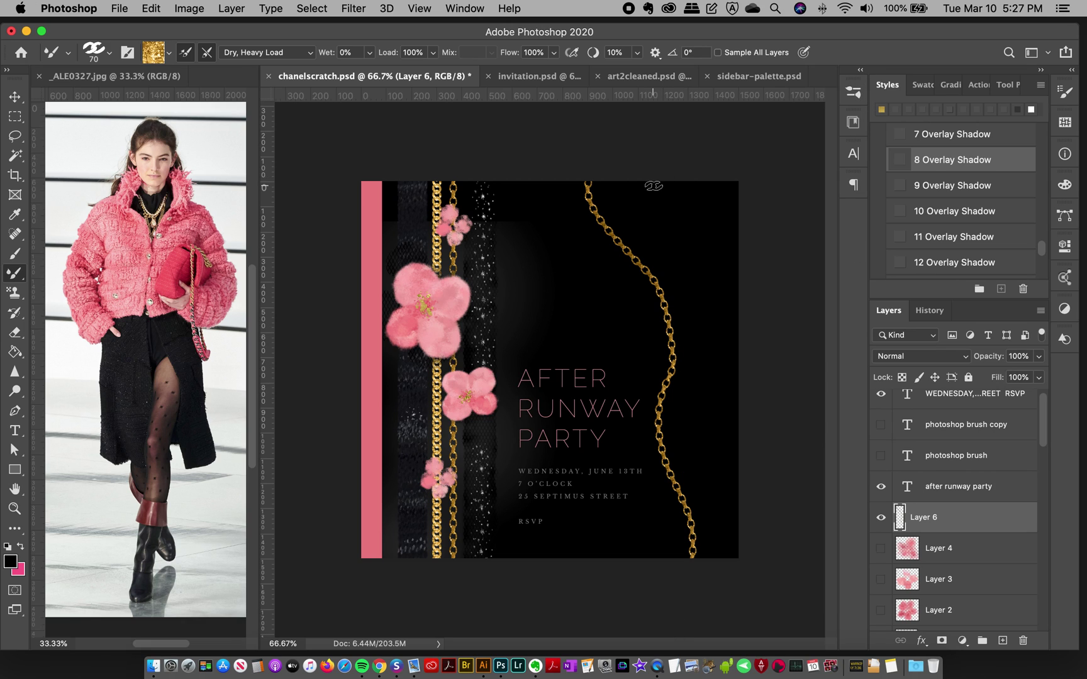
pyautogui.moveTo(626, 178)
pyautogui.mouseDown()
pyautogui.moveTo(651, 228)
pyautogui.moveTo(700, 279)
pyautogui.moveTo(700, 427)
pyautogui.moveTo(749, 510)
pyautogui.mouseUp()
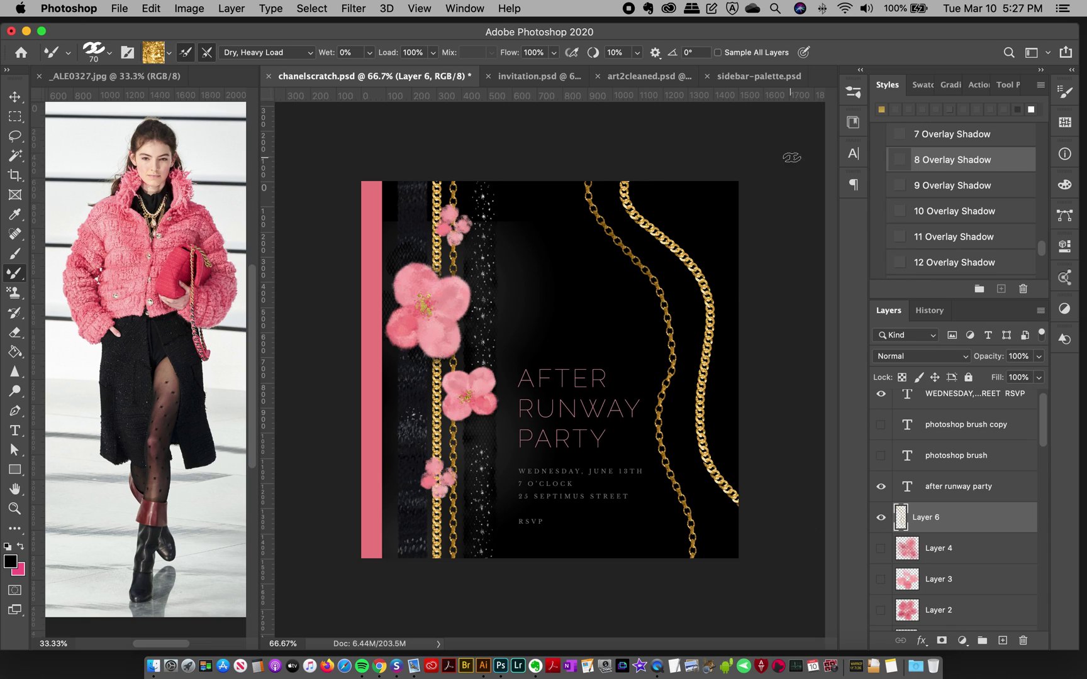
pyautogui.click(850, 93)
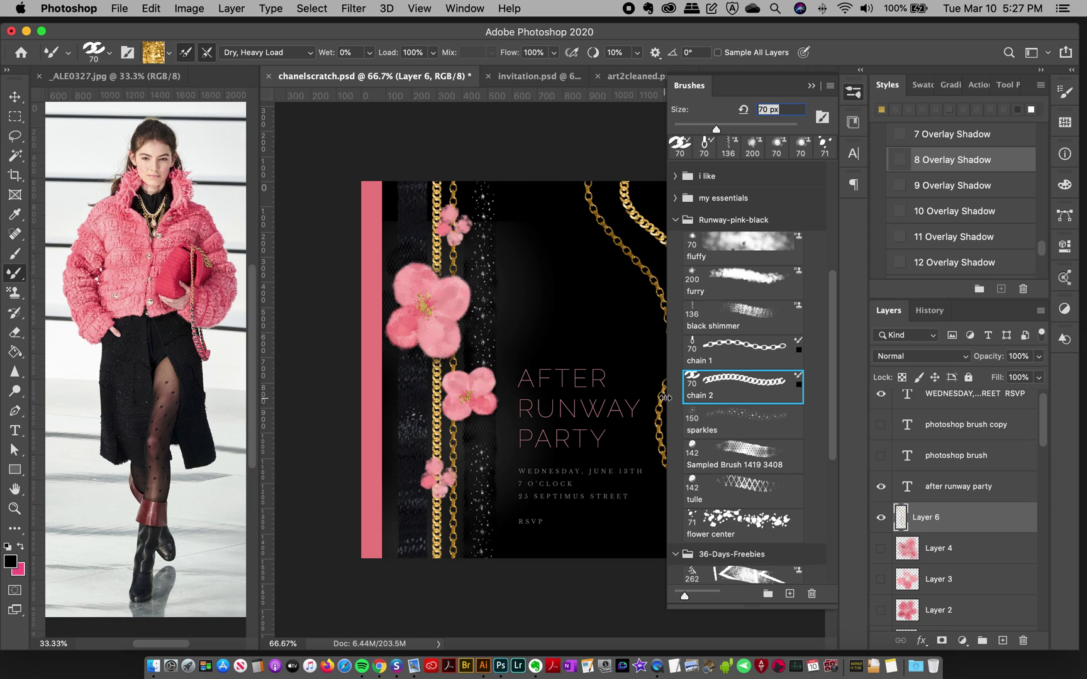
pyautogui.click(854, 94)
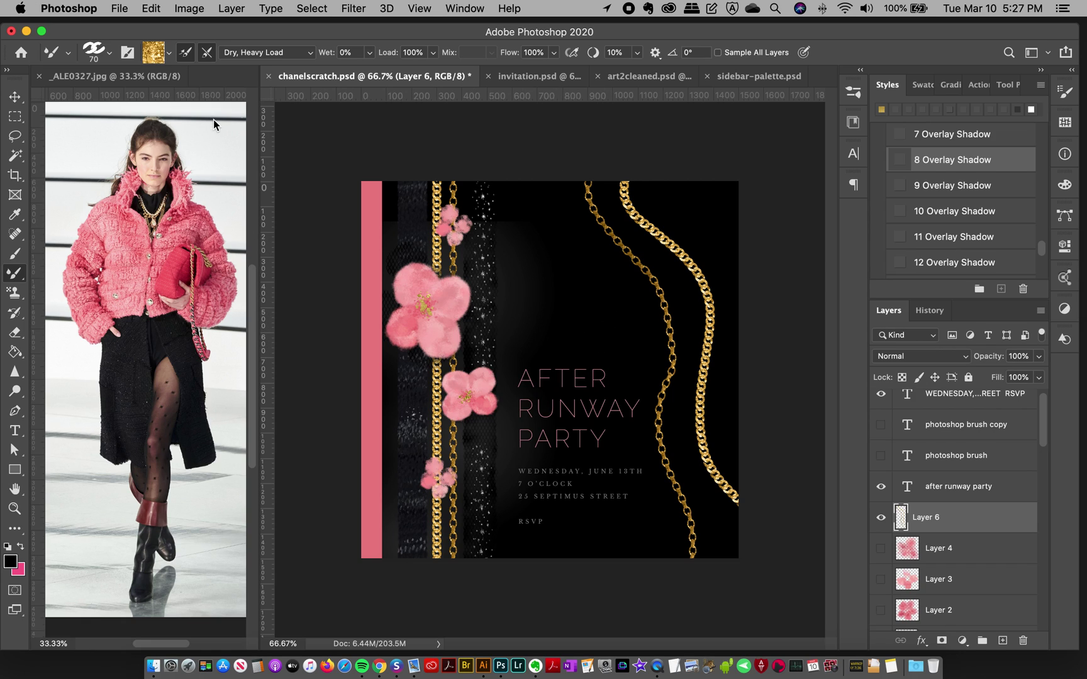
# Enlarge the chain 2 brush to 90 px, paint a trial gold chain from the canvas's top edge down to the title, and undo it.
pyautogui.click(853, 104)
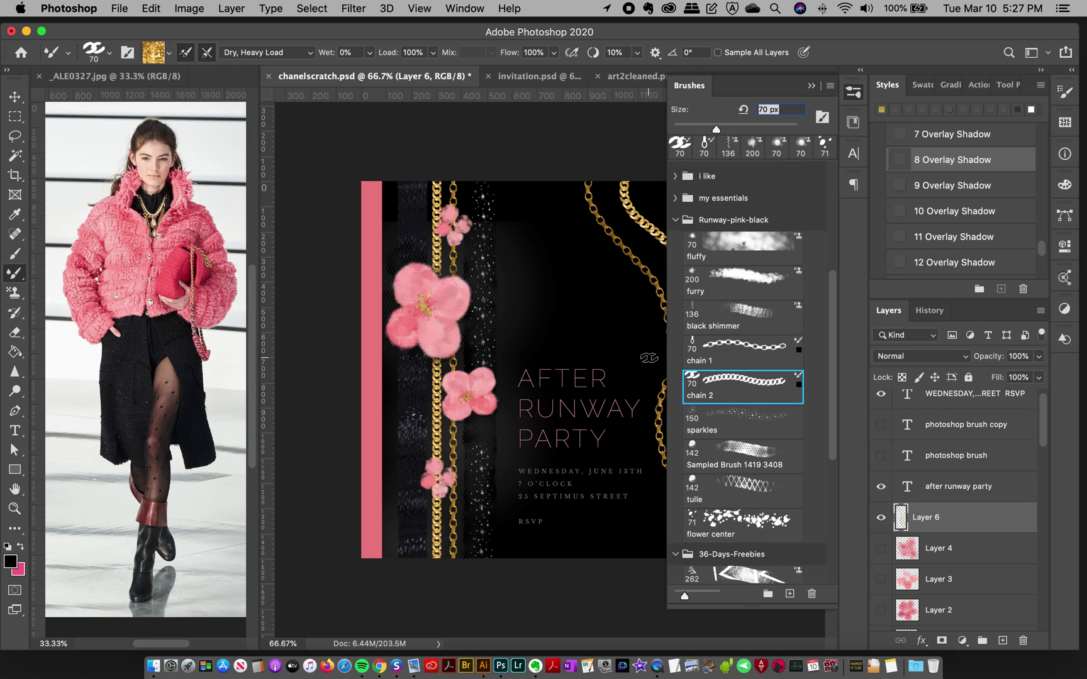
pyautogui.press(']')
pyautogui.press(']')
pyautogui.moveTo(525, 168); pyautogui.dragTo(533, 382)
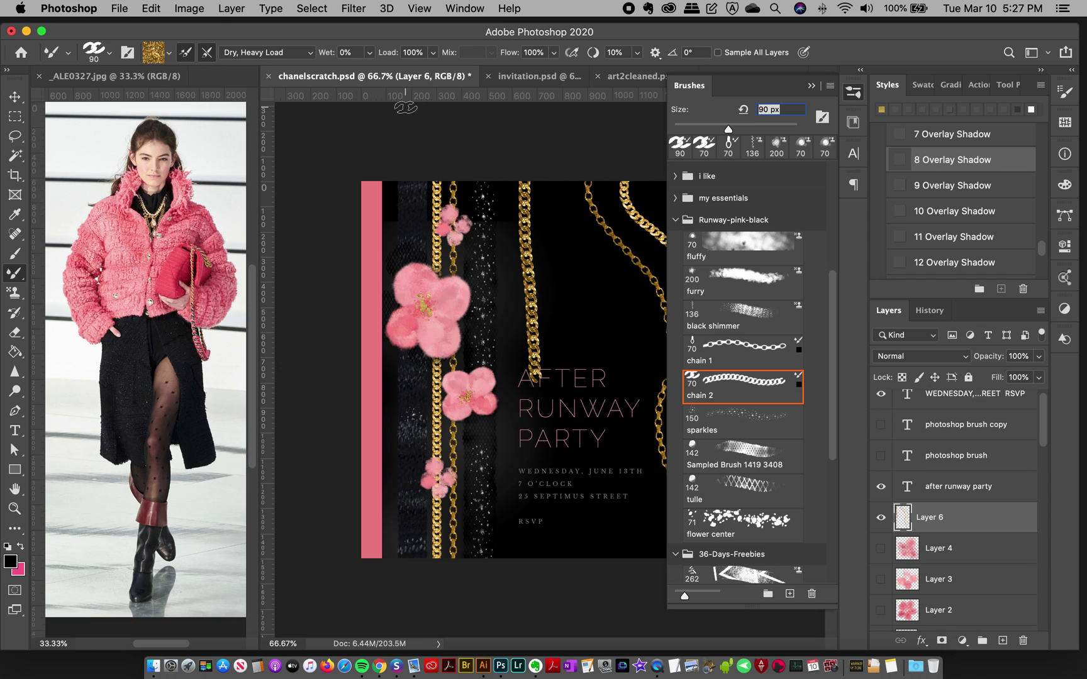
pyautogui.press('super+z')
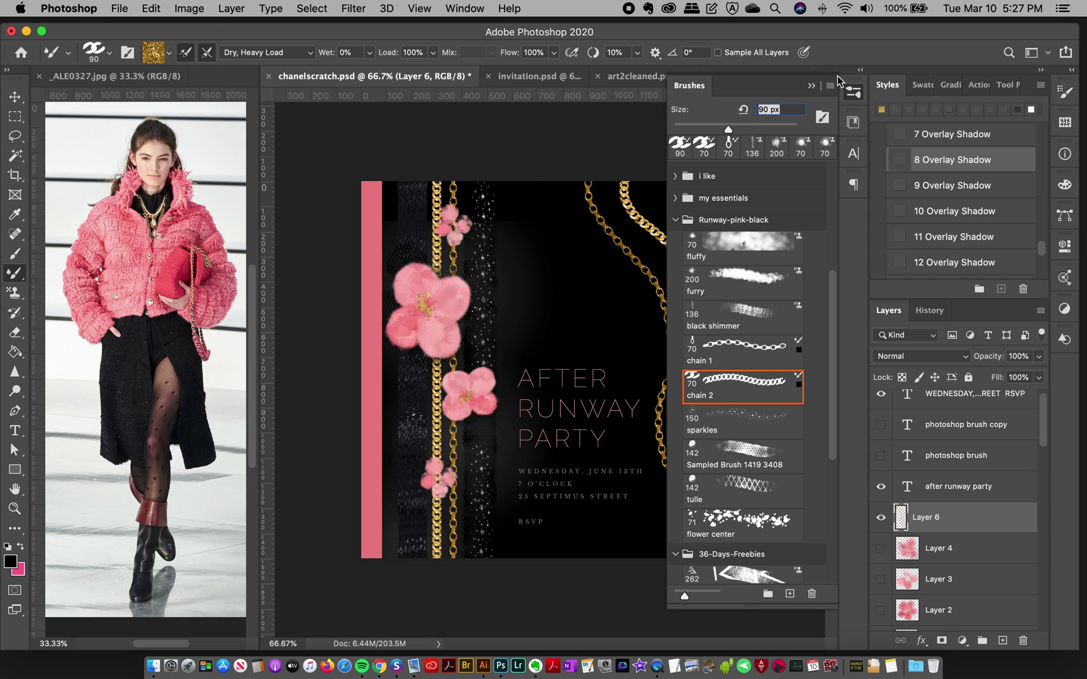
pyautogui.click(852, 94)
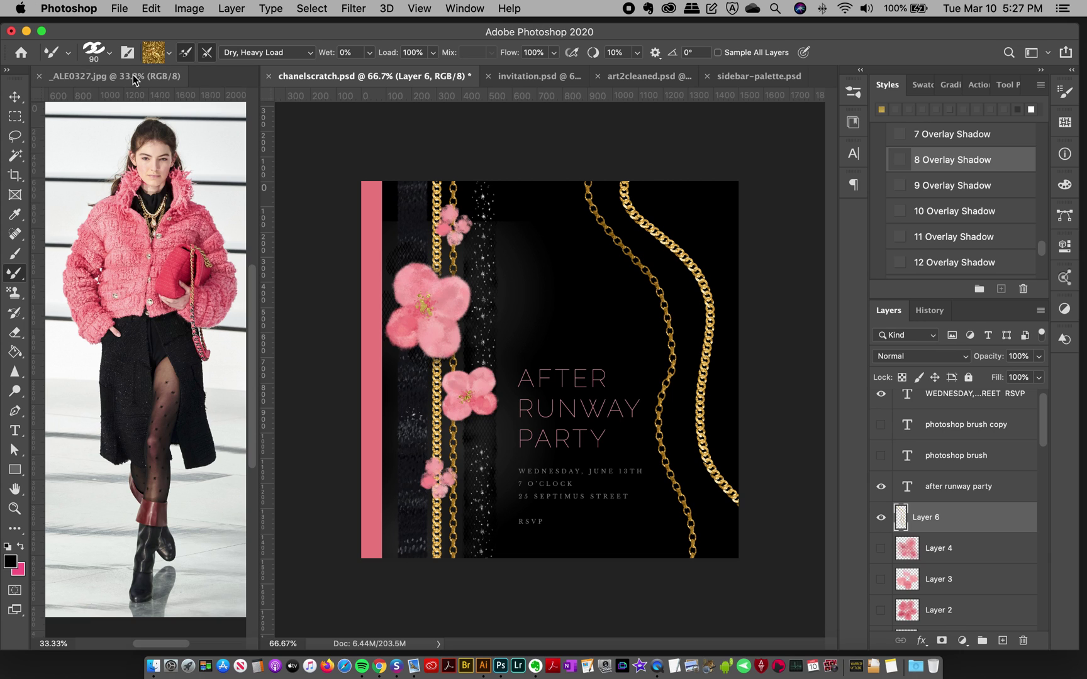
# Sample the gold texture at the top of the strip in sidebar-palette.psd as the mixer brush's paint and return to chanelscratch.psd.
pyautogui.click(134, 78)
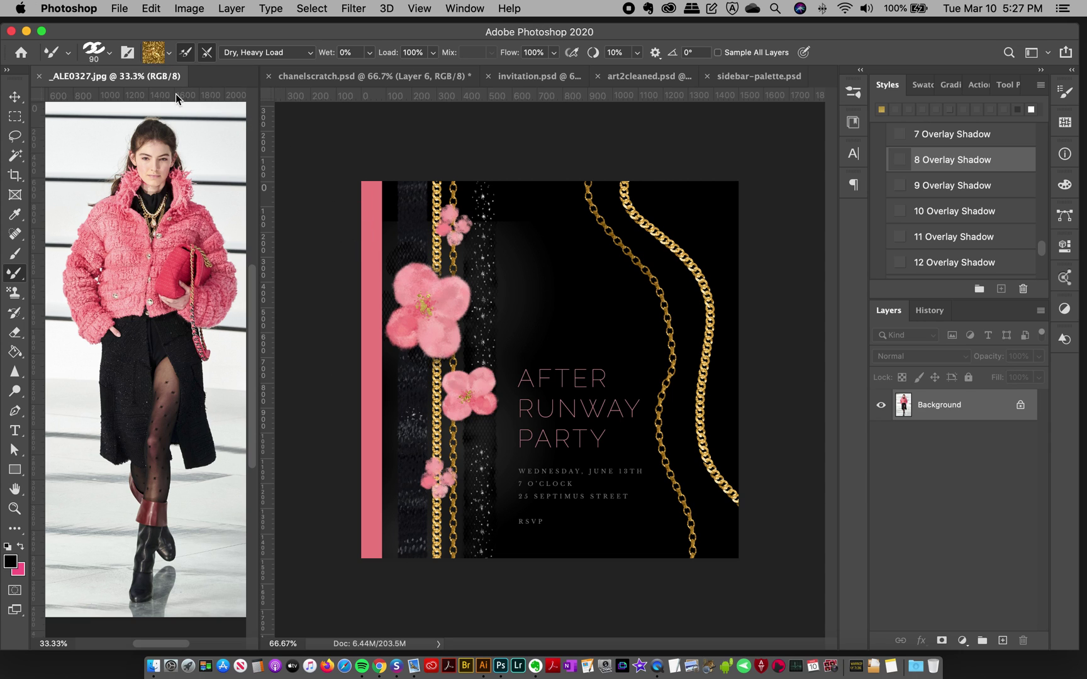
pyautogui.click(729, 76)
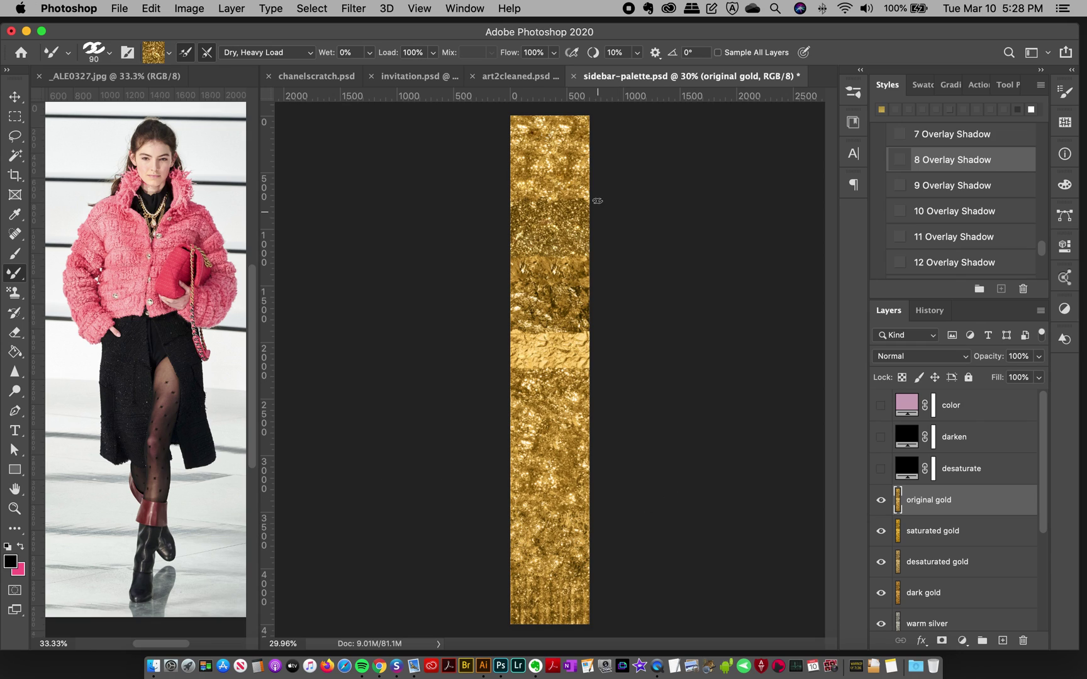
pyautogui.keyDown('alt'); pyautogui.click(544, 151); pyautogui.keyUp('alt')
pyautogui.click(521, 77)
pyautogui.click(302, 77)
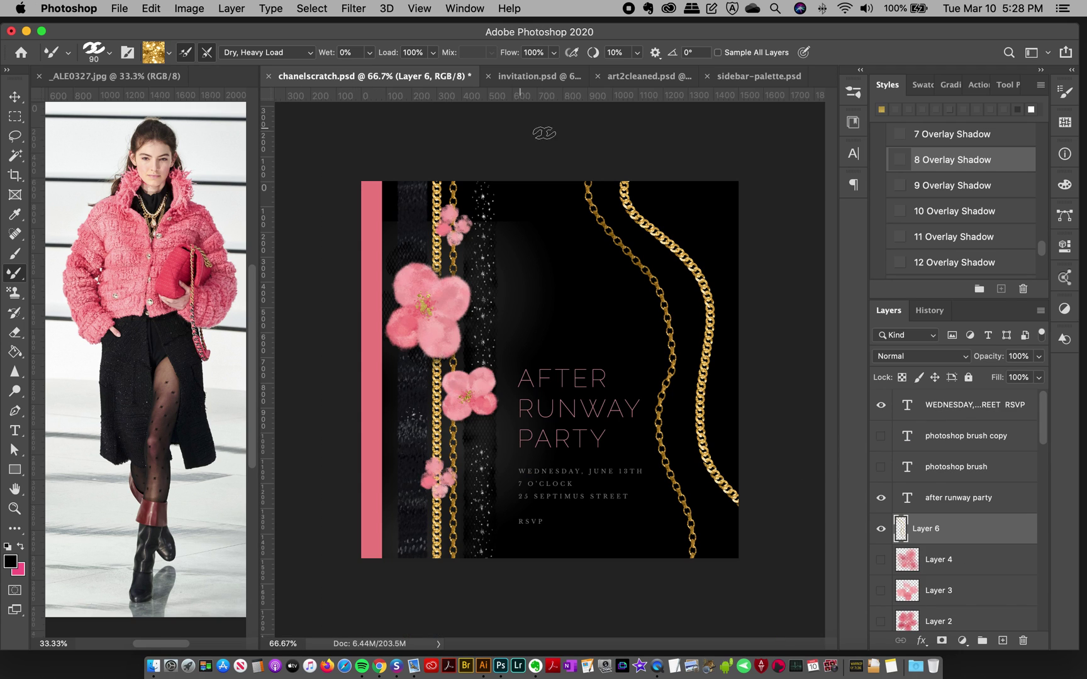
# Paint two 90 px gold chains, one across the upper right corner and one through the title, and undo all four chains on Layer 6.
pyautogui.moveTo(676, 185); pyautogui.dragTo(762, 326)
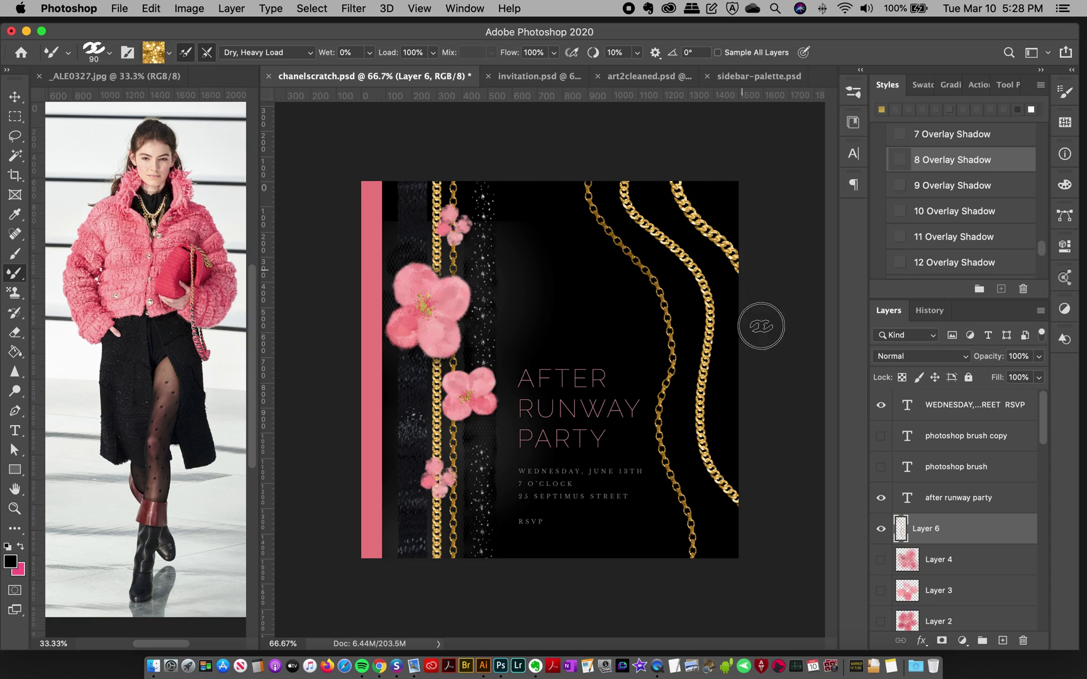
pyautogui.moveTo(563, 166)
pyautogui.mouseDown()
pyautogui.moveTo(624, 354)
pyautogui.moveTo(590, 627)
pyautogui.mouseUp()
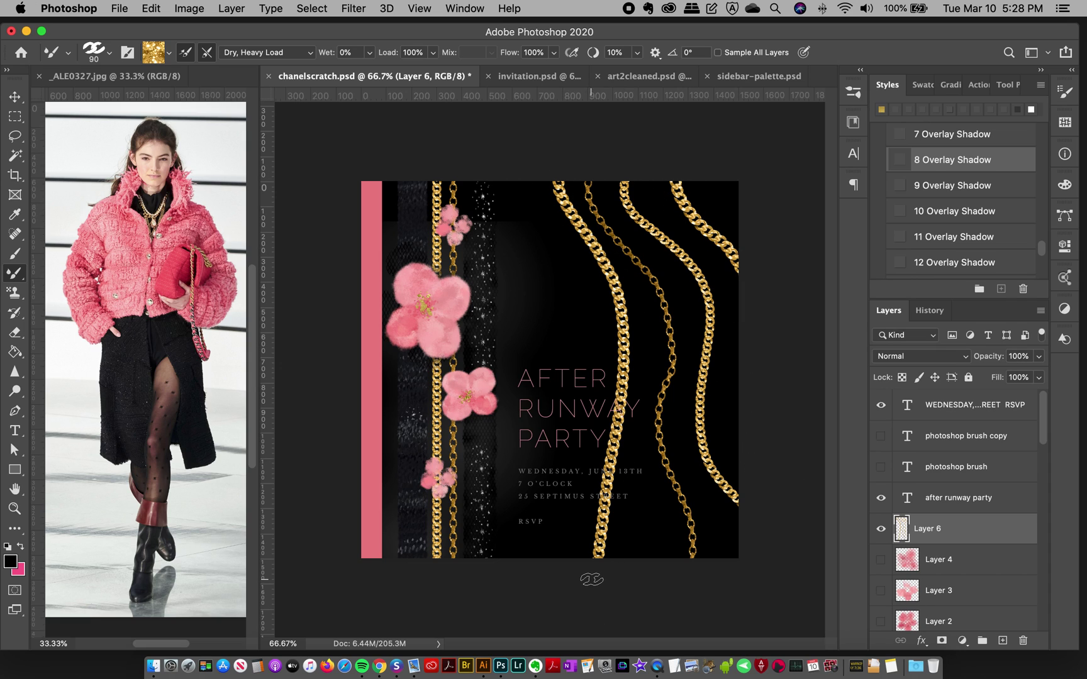
pyautogui.press('super+z')
pyautogui.press('super+z')
pyautogui.press('super+z')
pyautogui.press('super+z')
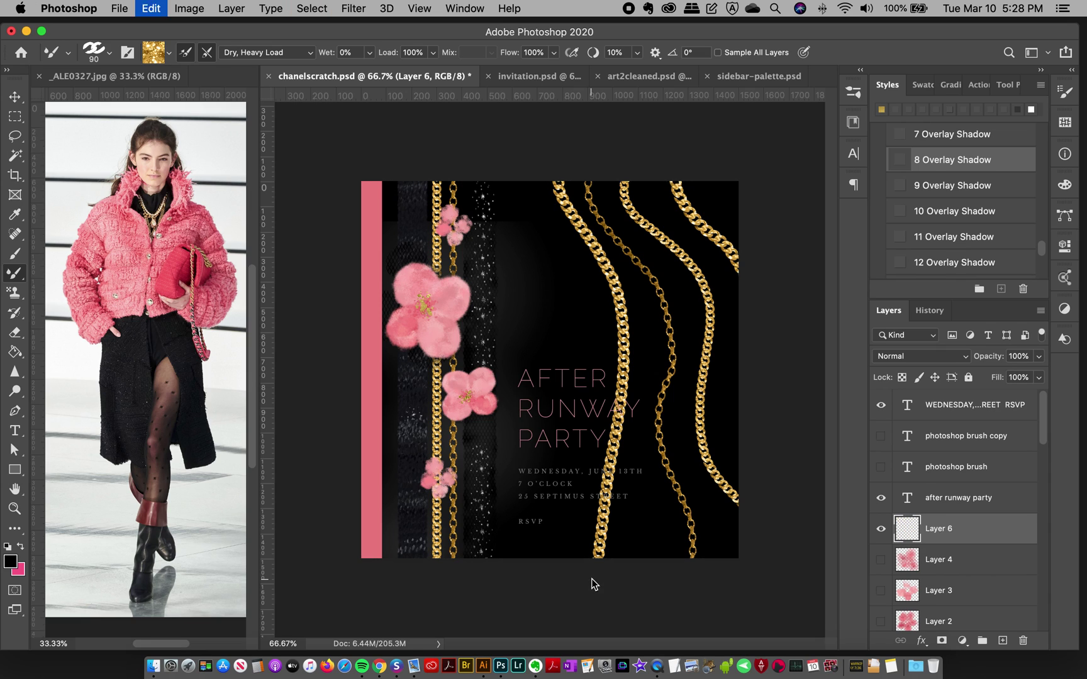
# Select the 150 px sparkles brush, pick the sparkle strip's Layer 19 on the canvas, and examine its Pattern Overlay effect.
pyautogui.click(854, 96)
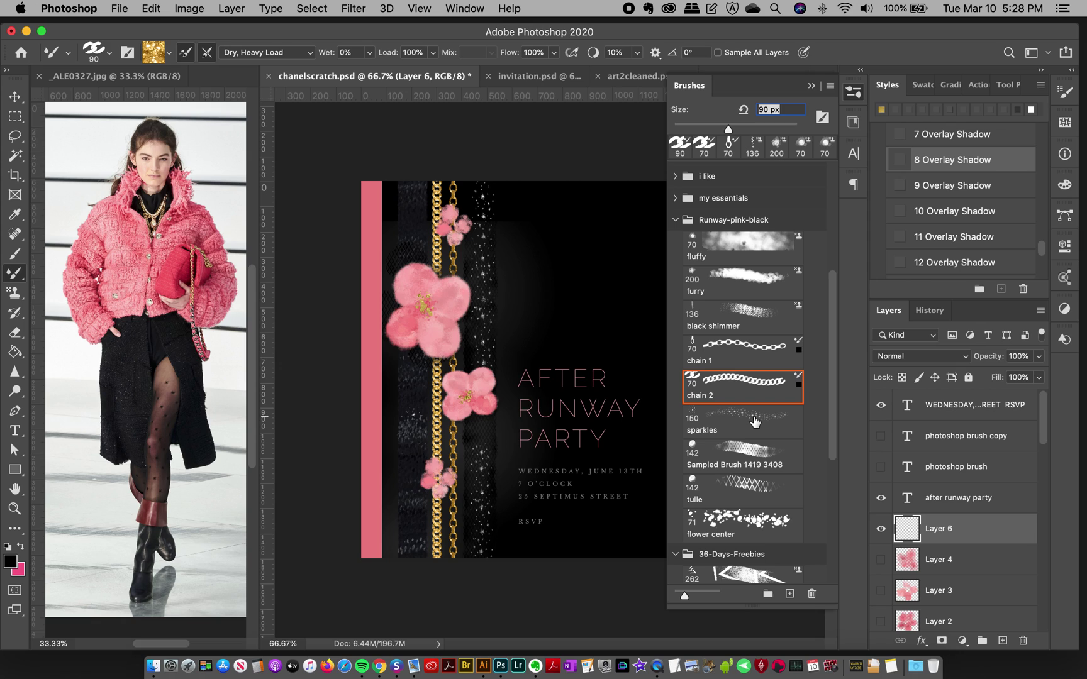
pyautogui.click(737, 432)
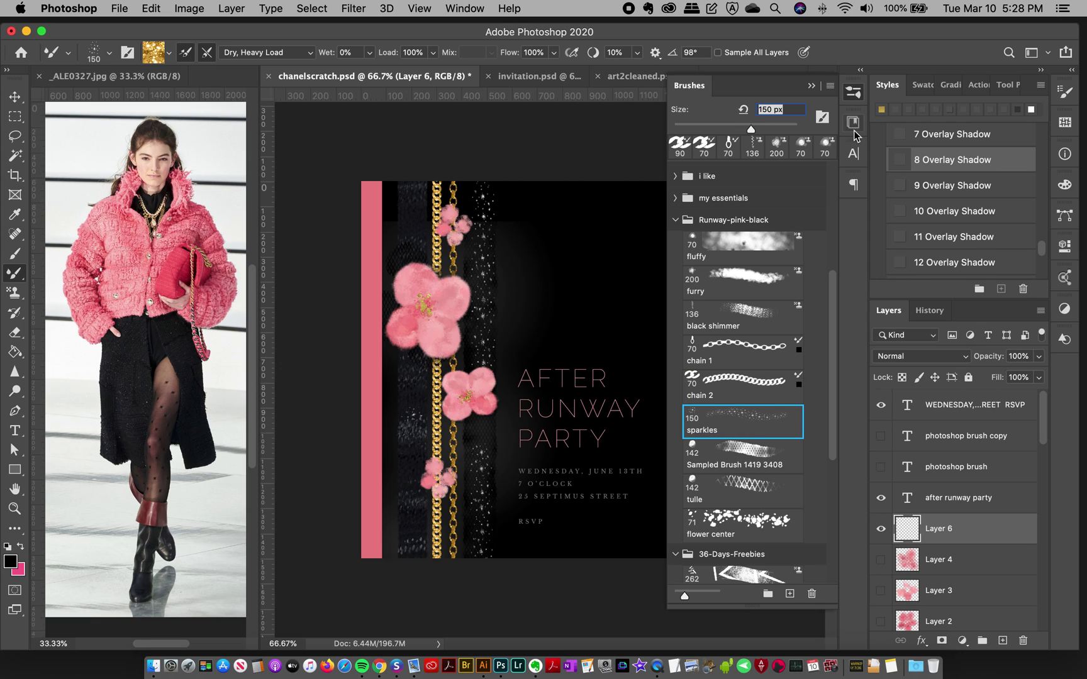
pyautogui.click(849, 100)
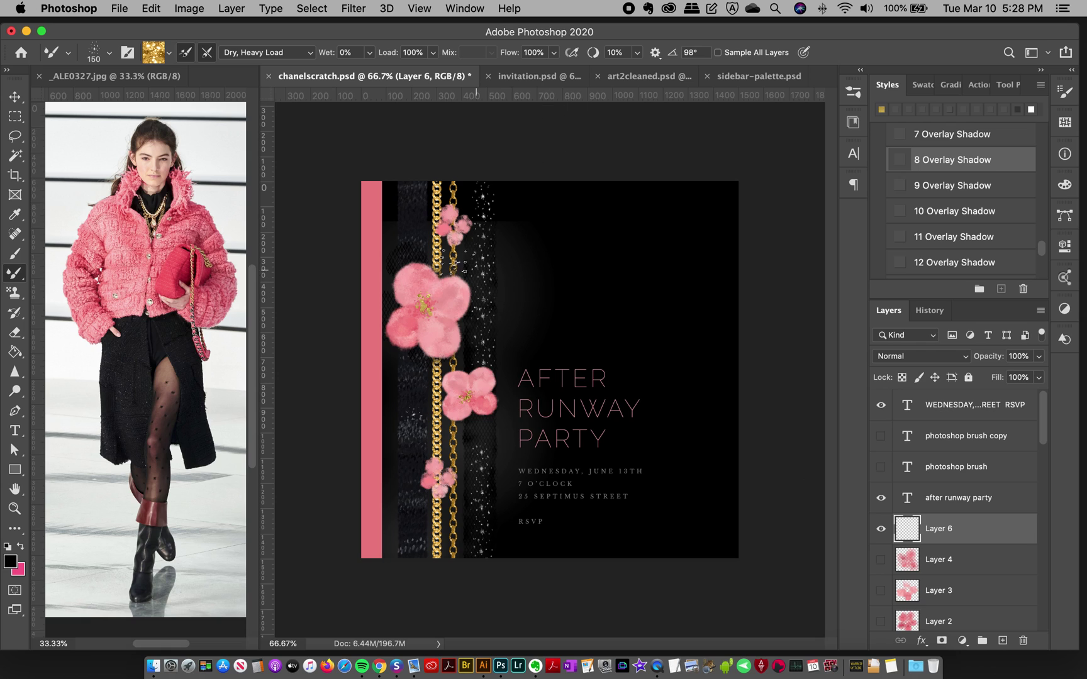
pyautogui.click(15, 97)
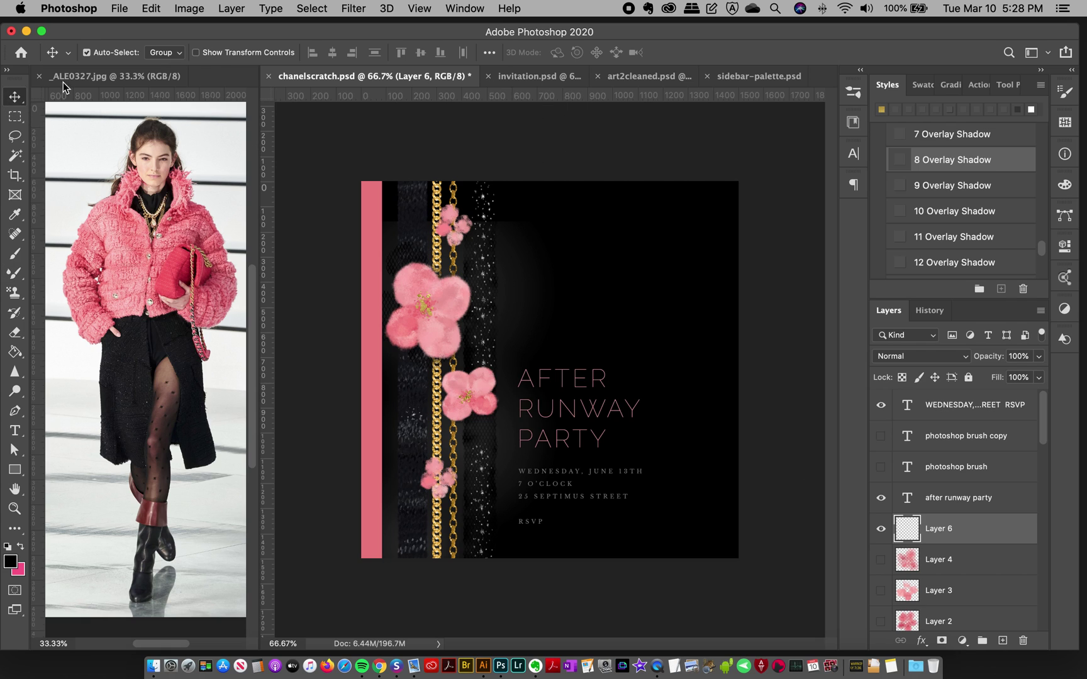
pyautogui.click(483, 259)
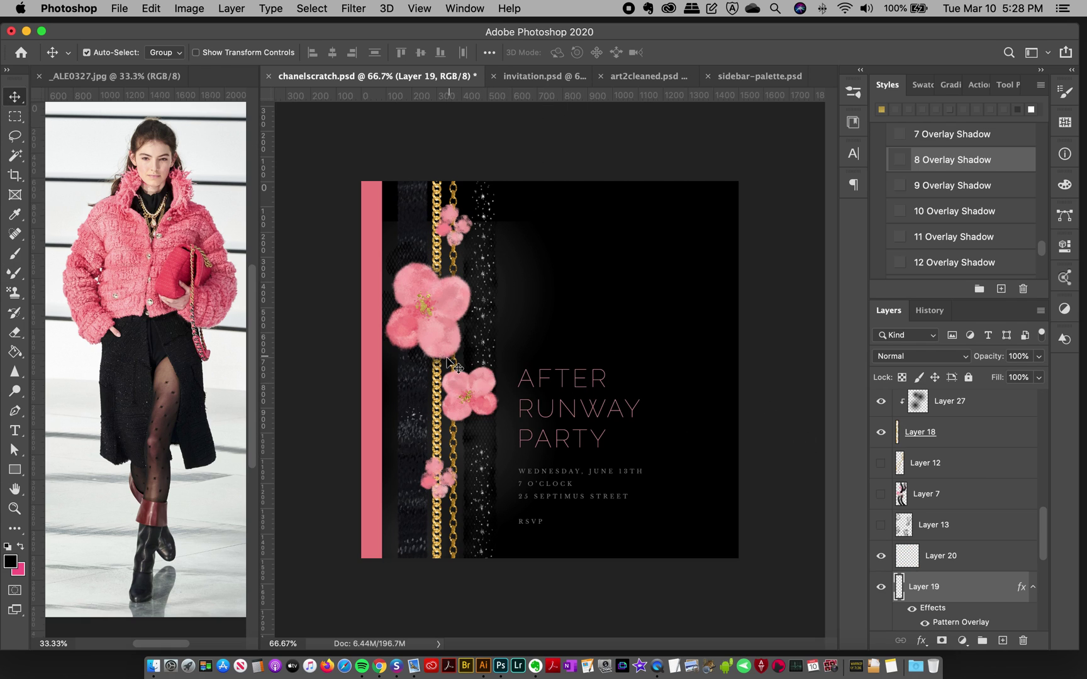
pyautogui.scroll(-3, 1037, 535)
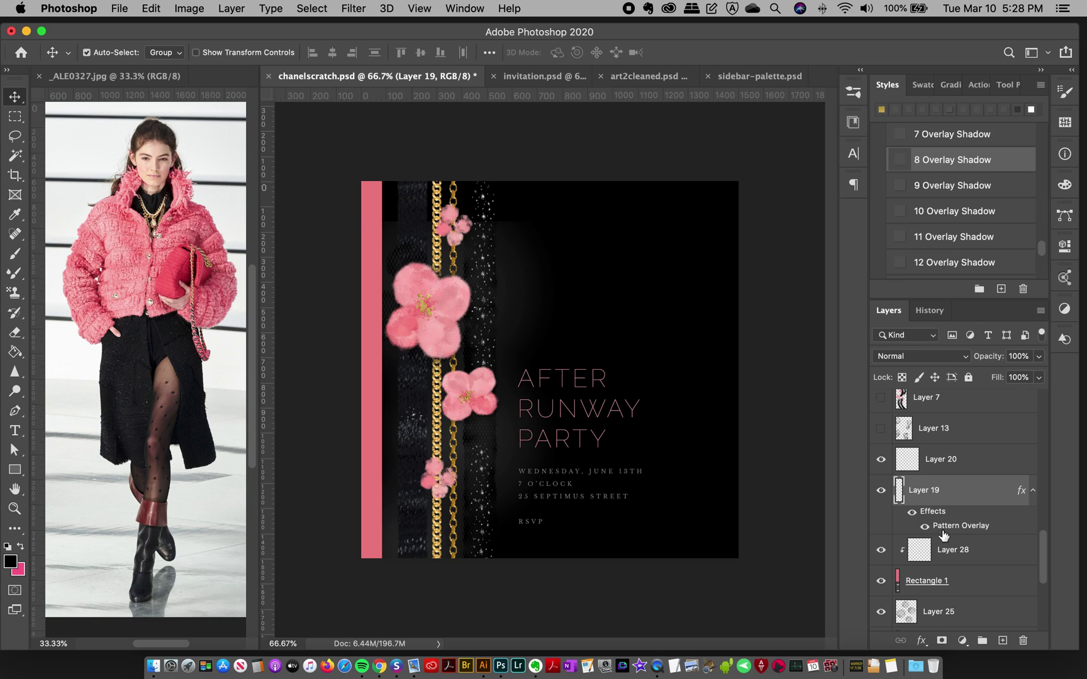
# Clear the existing sparkles from Layer 19 and choose the 150 px sparkles brush with the Brush tool.
pyautogui.click(853, 93)
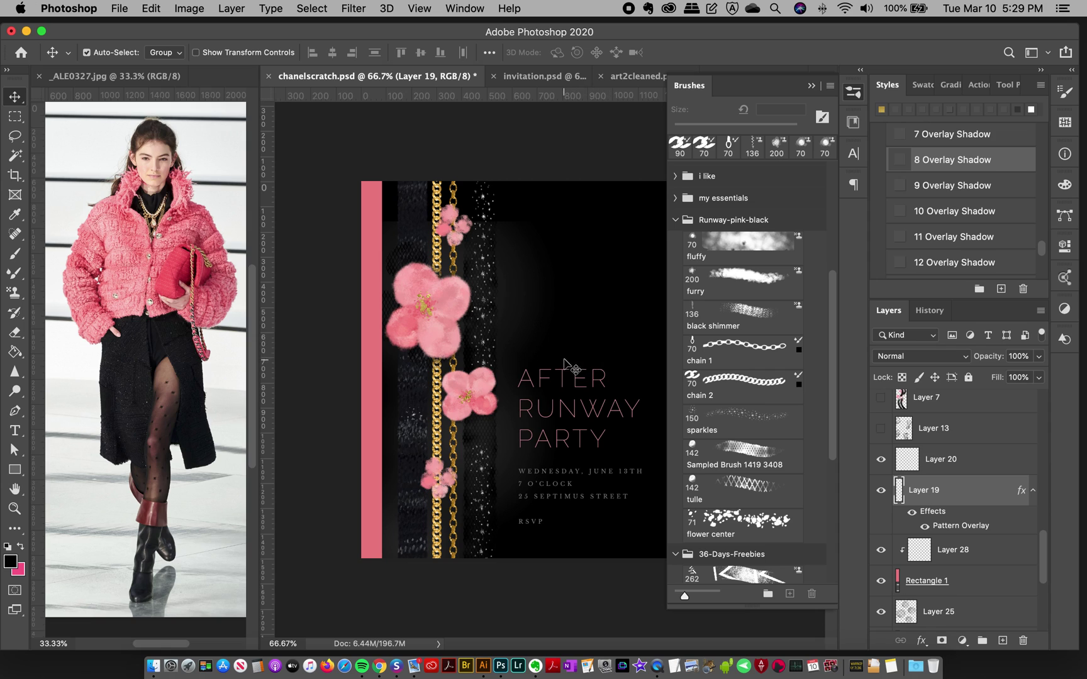
pyautogui.press('super+d')
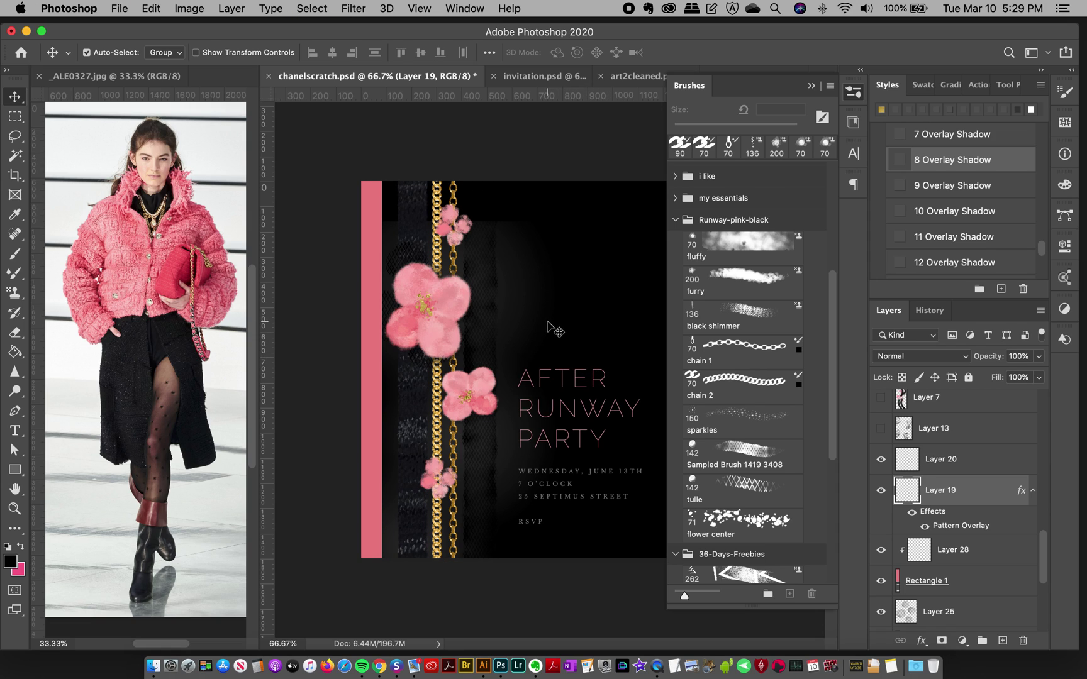
pyautogui.click(733, 423)
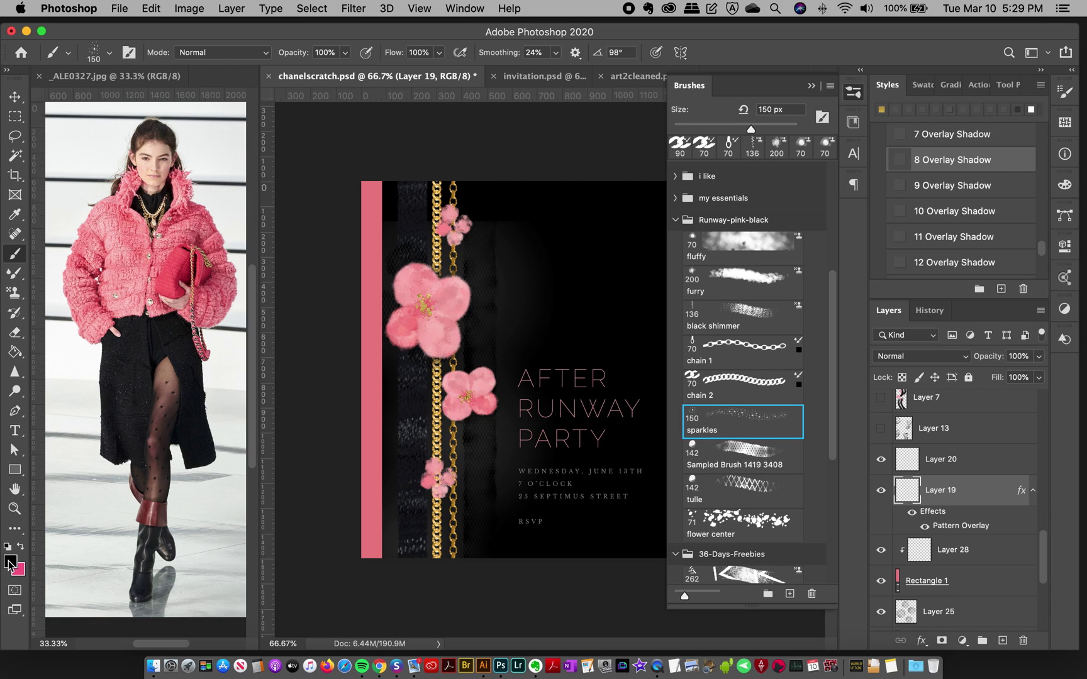
pyautogui.click(851, 94)
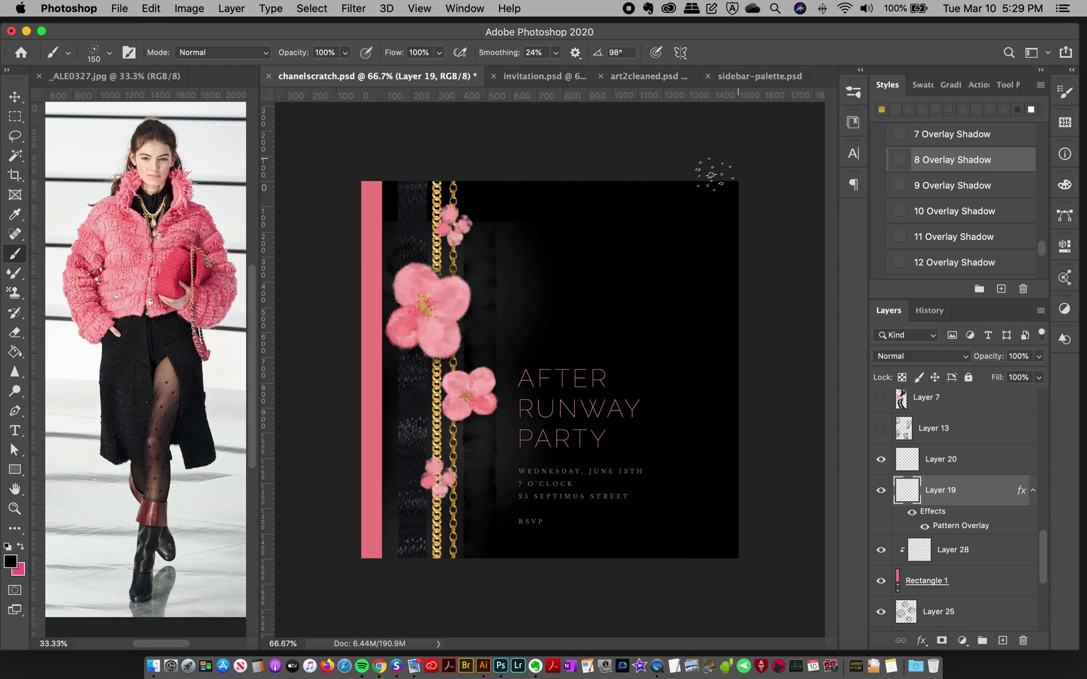
# Paint a vertical sparkle band on Layer 19 beside the chains, undo it, and repaint it from the top edge to below the middle flower.
pyautogui.moveTo(473, 165); pyautogui.dragTo(478, 396)
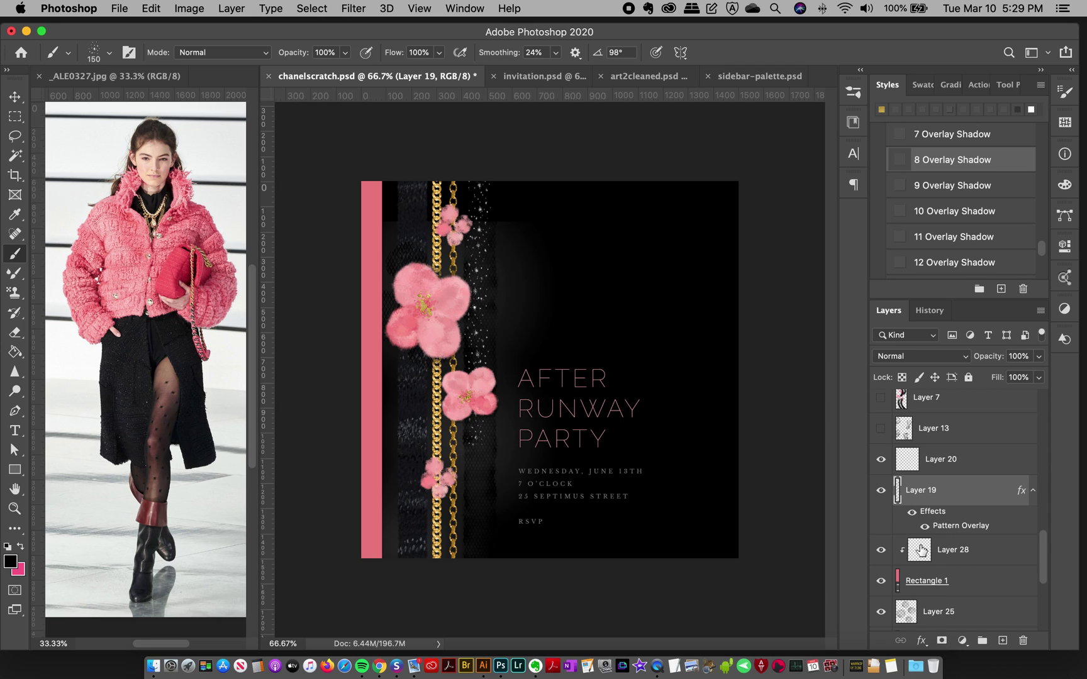
pyautogui.press('super+z')
pyautogui.moveTo(480, 173); pyautogui.dragTo(474, 435)
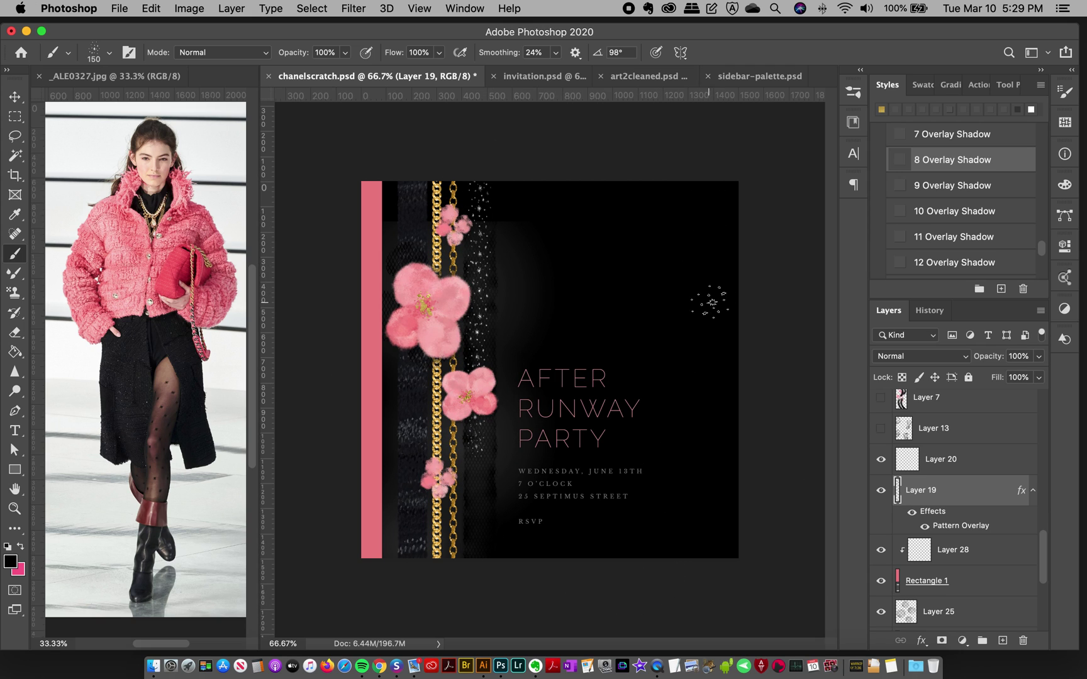
# Select the large pink flower's Group 1 copy and briefly hide it to examine the textures underneath.
pyautogui.press('v')
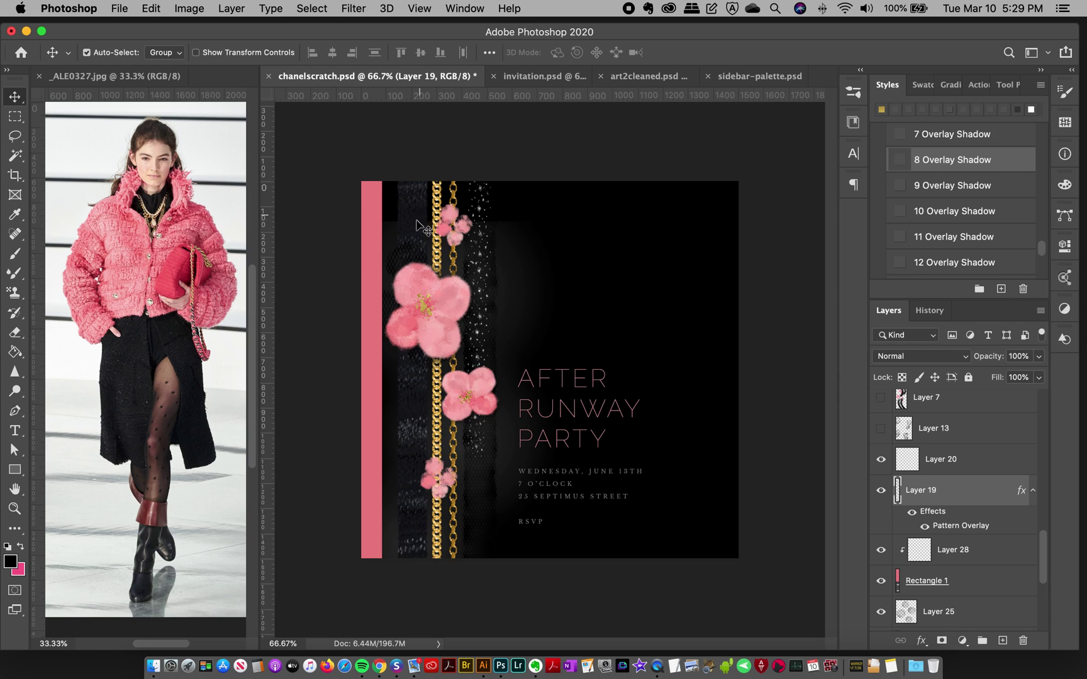
pyautogui.click(467, 306)
pyautogui.click(881, 400)
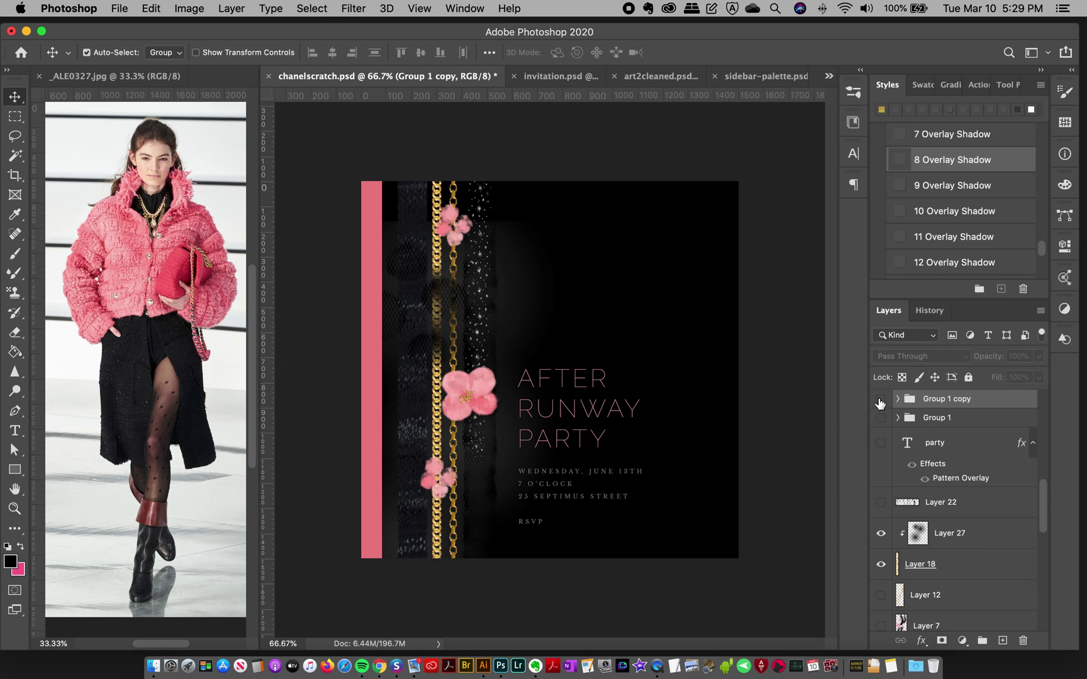
pyautogui.click(881, 400)
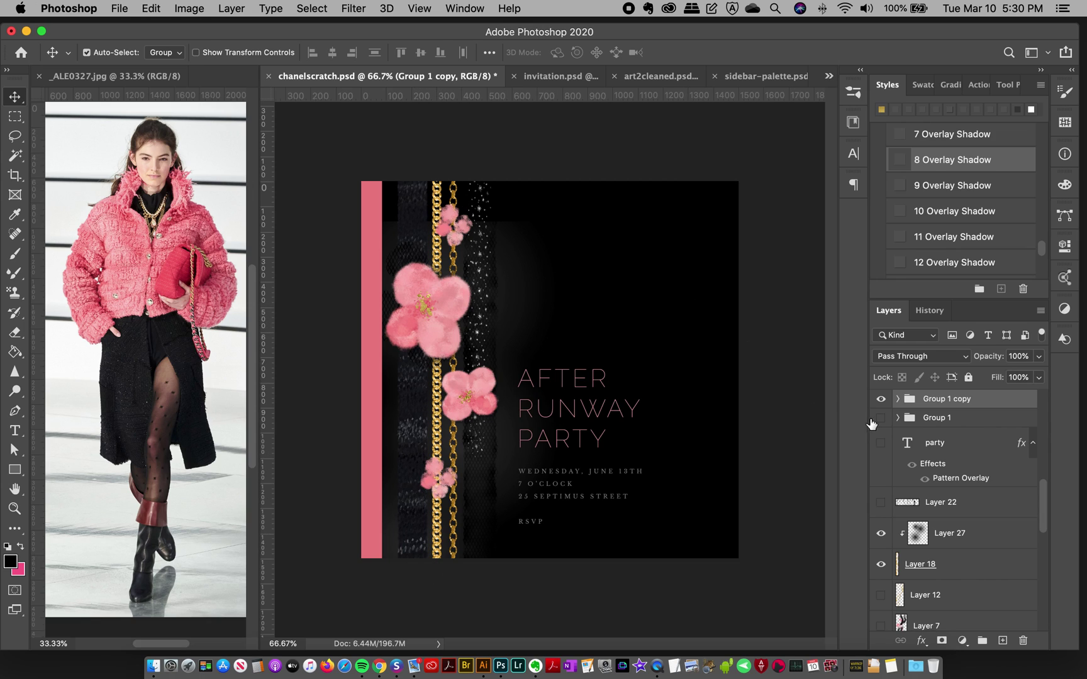
# Delete Sampled Brush 1419 3408 from the Runway-pink-black brushes and select the 142 px tulle brush.
pyautogui.click(852, 94)
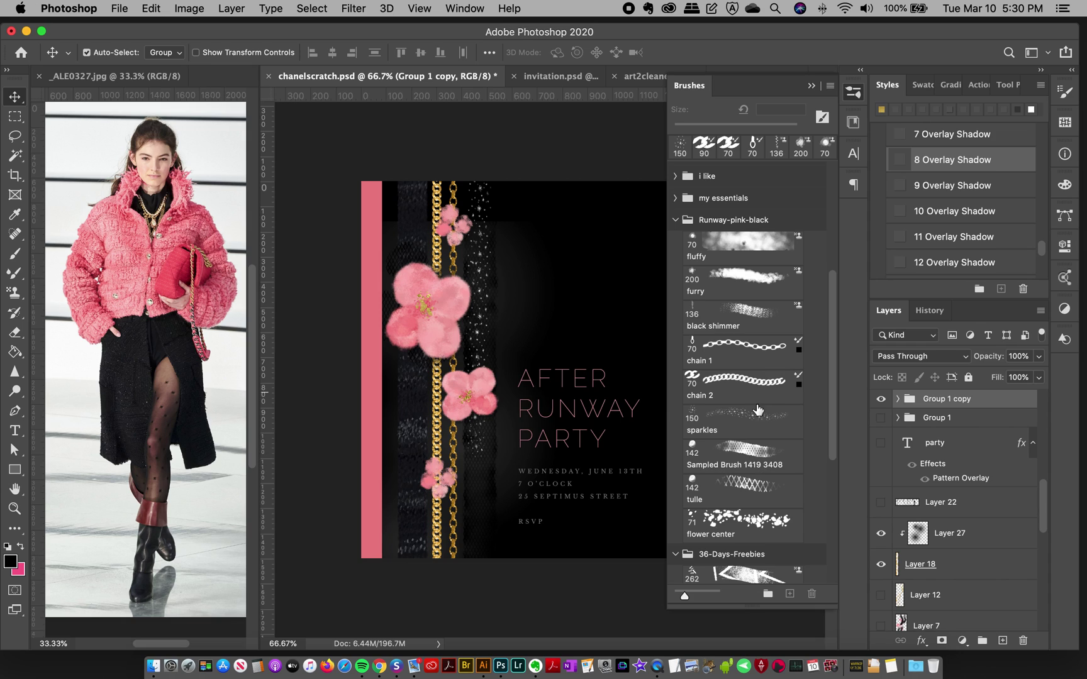
pyautogui.click(745, 458)
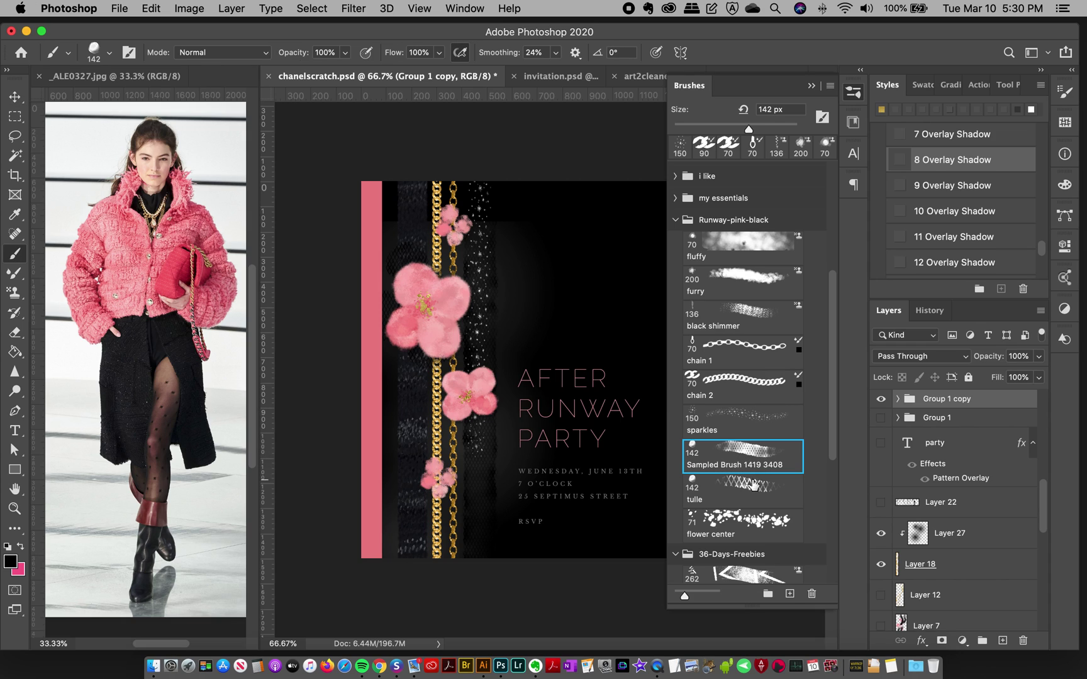
pyautogui.click(721, 501)
pyautogui.click(752, 457)
pyautogui.click(812, 596)
pyautogui.click(650, 241)
pyautogui.click(732, 457)
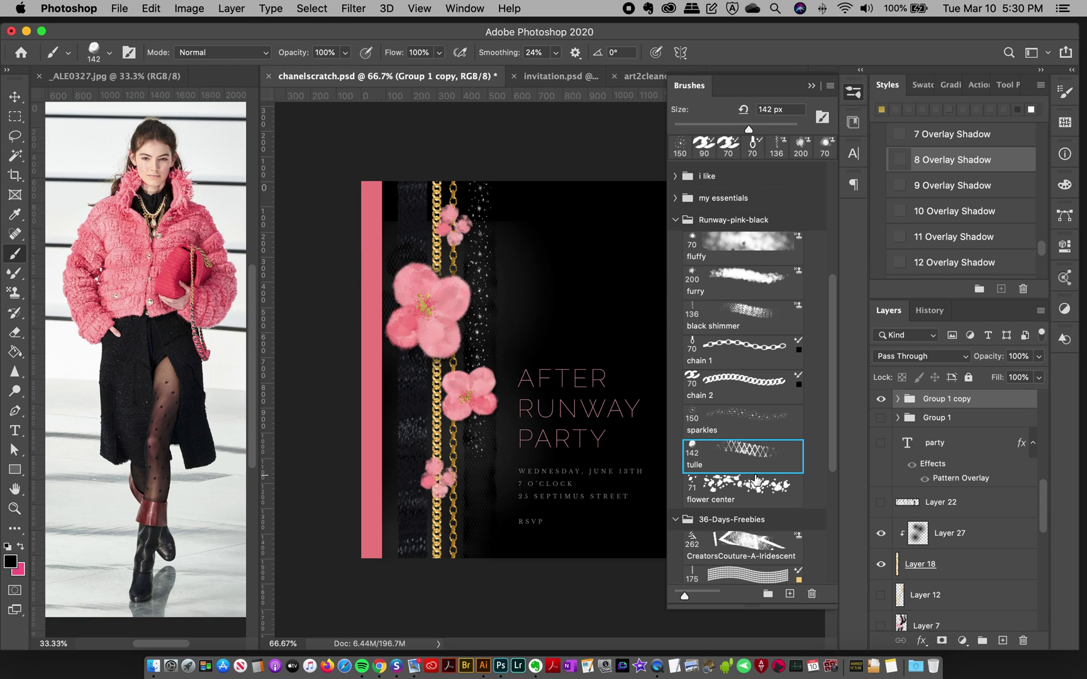
pyautogui.click(853, 93)
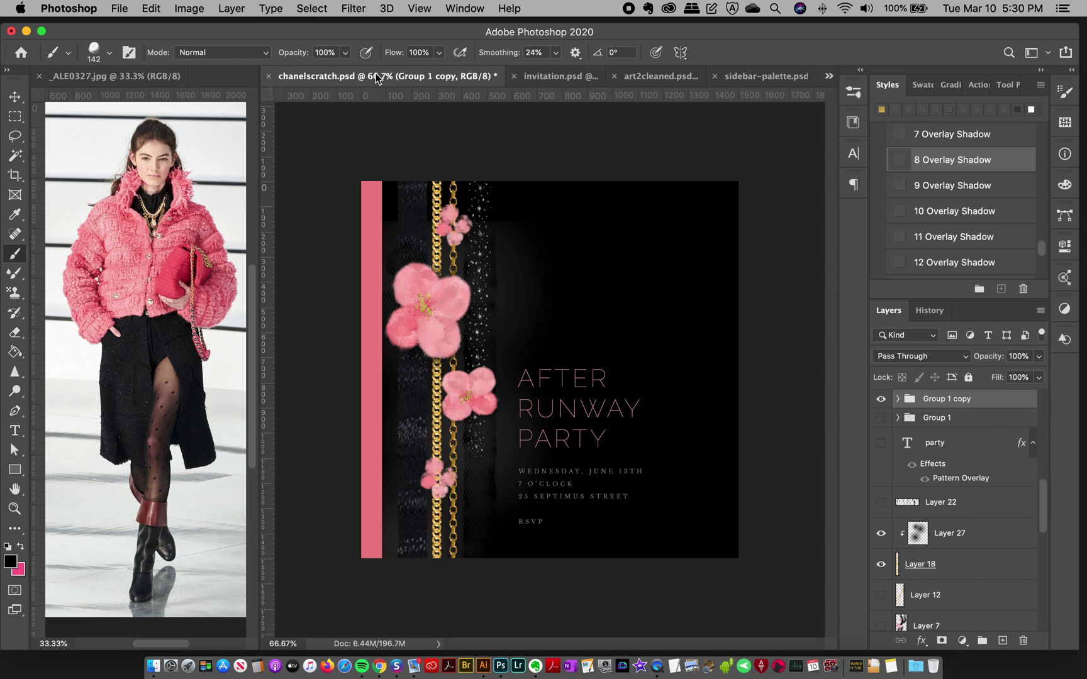
# Check invitation.psd, return to chanelscratch.psd, select the black Color Fill 1 background, and add two new layers directly above it.
pyautogui.click(548, 76)
pyautogui.click(355, 77)
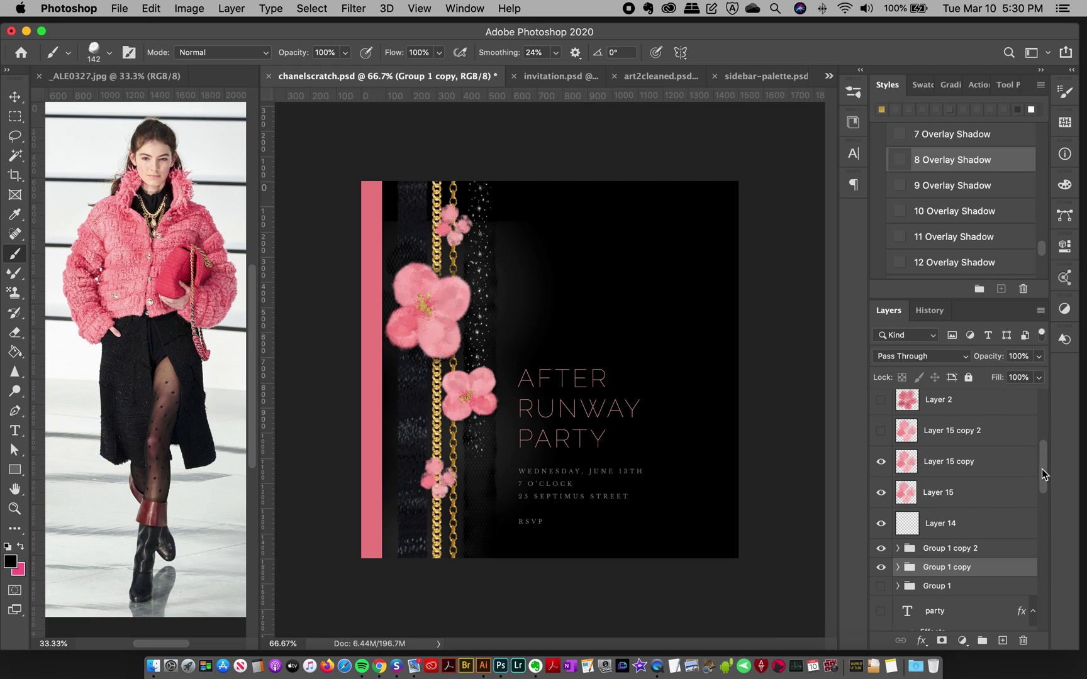
pyautogui.scroll(5, 1038, 476)
pyautogui.click(15, 96)
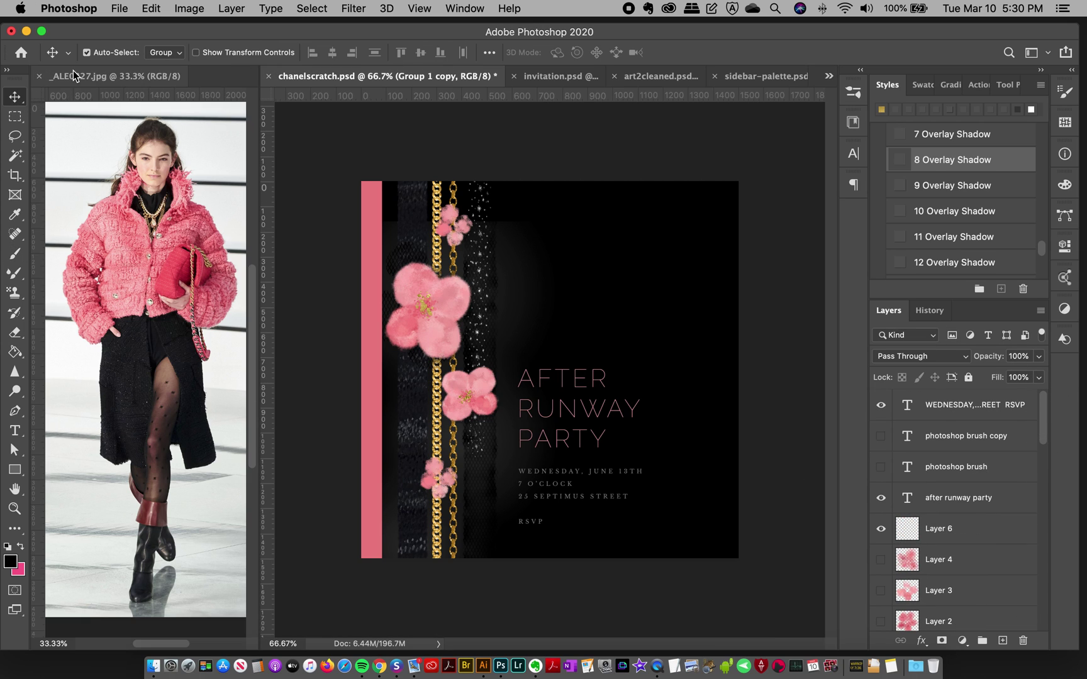
pyautogui.click(696, 260)
pyautogui.scroll(-2, 1041, 586)
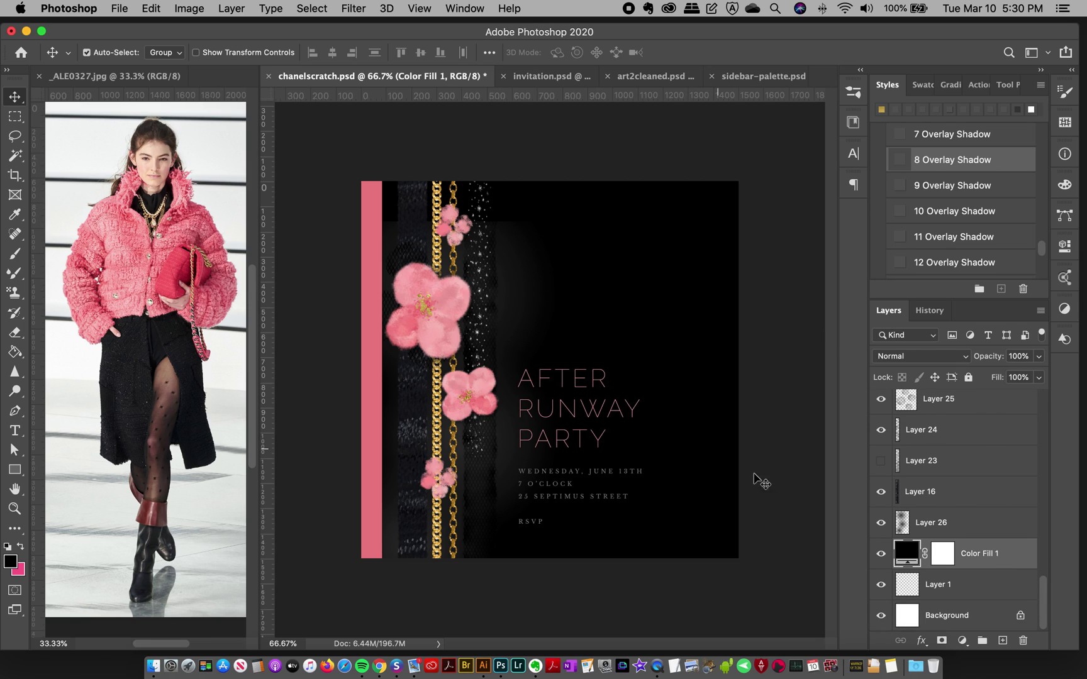
pyautogui.click(1002, 640)
pyautogui.click(1002, 640)
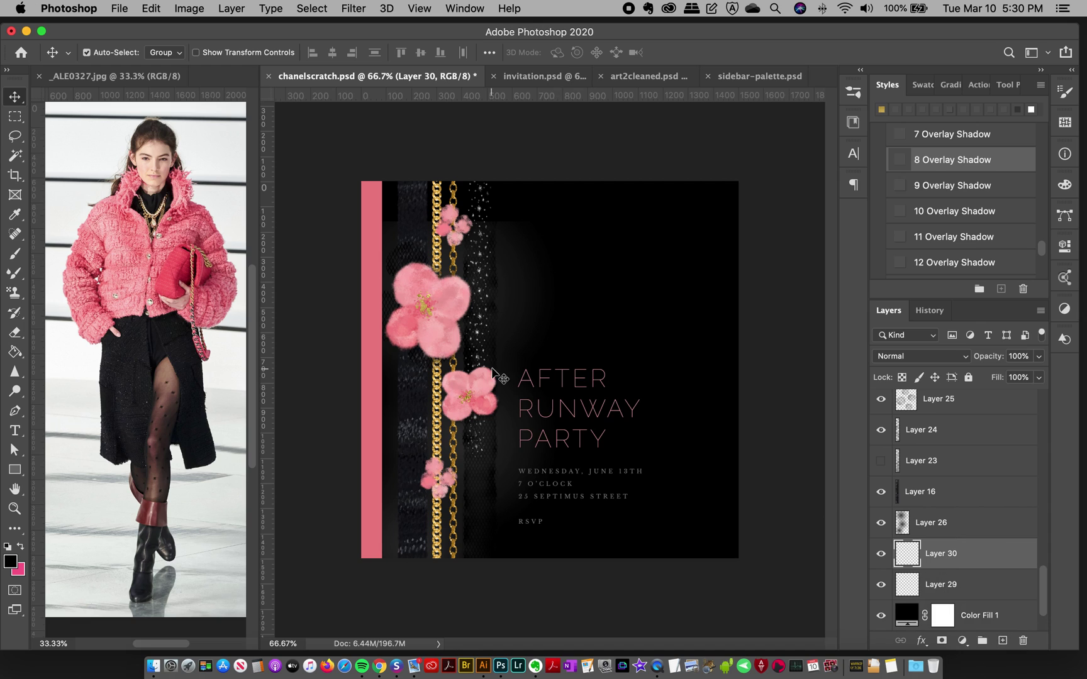
# Activate the Gradient tool and set the foreground color to dark grey 4b4b4b.
pyautogui.moveTo(15, 352); pyautogui.dragTo(82, 356)
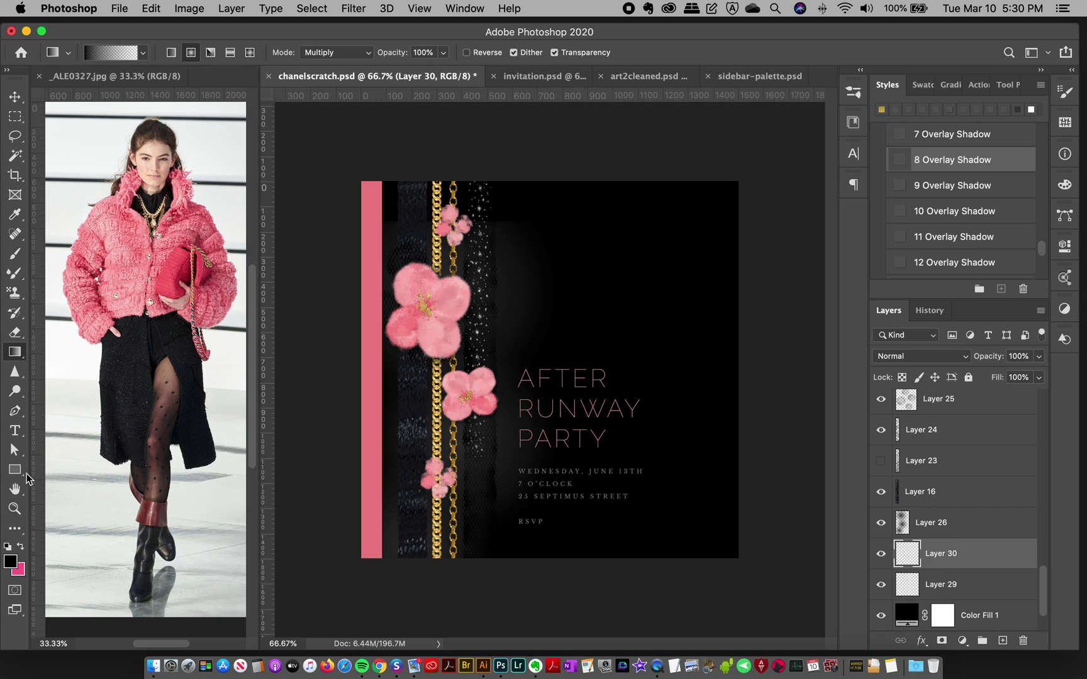
pyautogui.click(10, 561)
pyautogui.moveTo(703, 429); pyautogui.dragTo(685, 428)
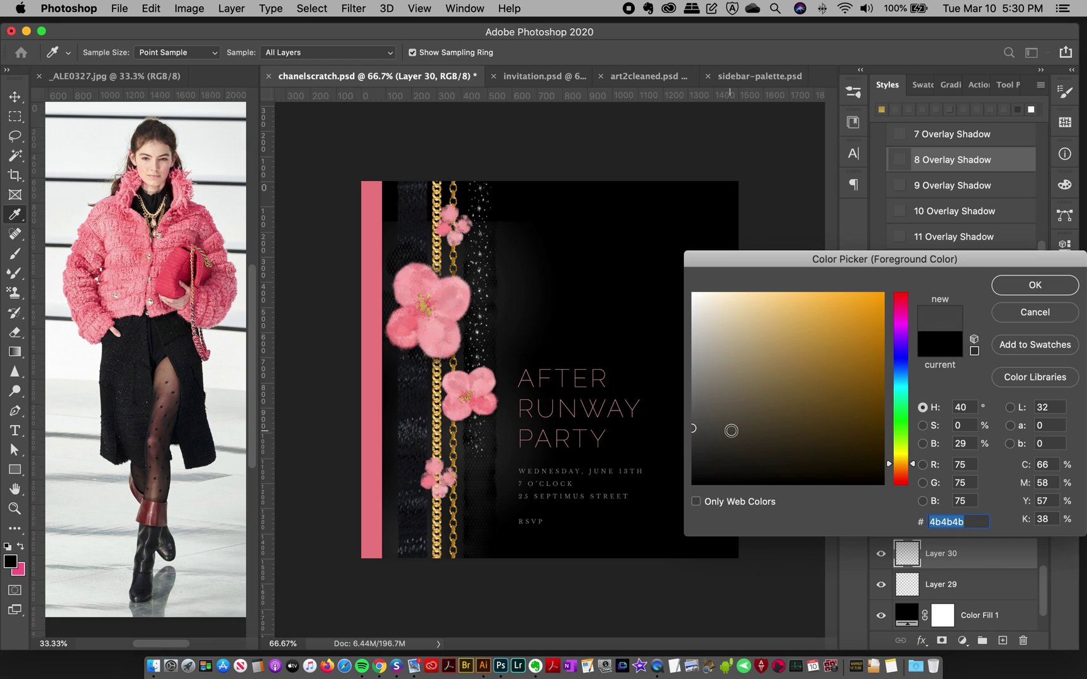
pyautogui.click(1016, 284)
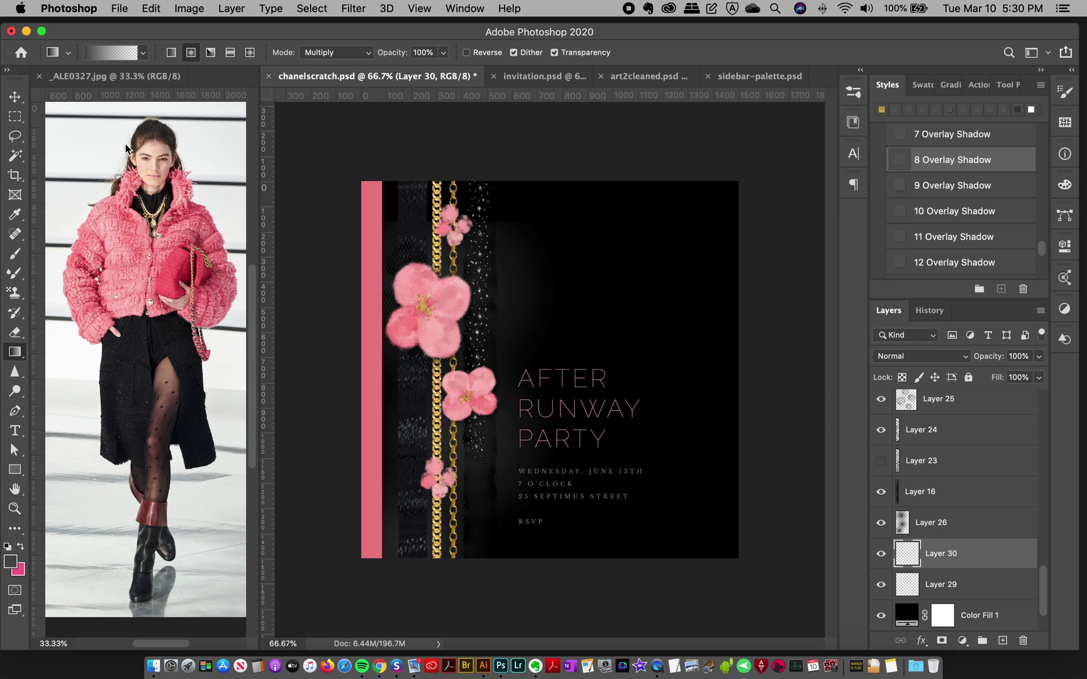
# Using the Foreground to Transparent preset, draw a radial grey glow on Layer 30 from beyond the invitation's upper-right corner, undo it, and redraw it.
pyautogui.click(112, 53)
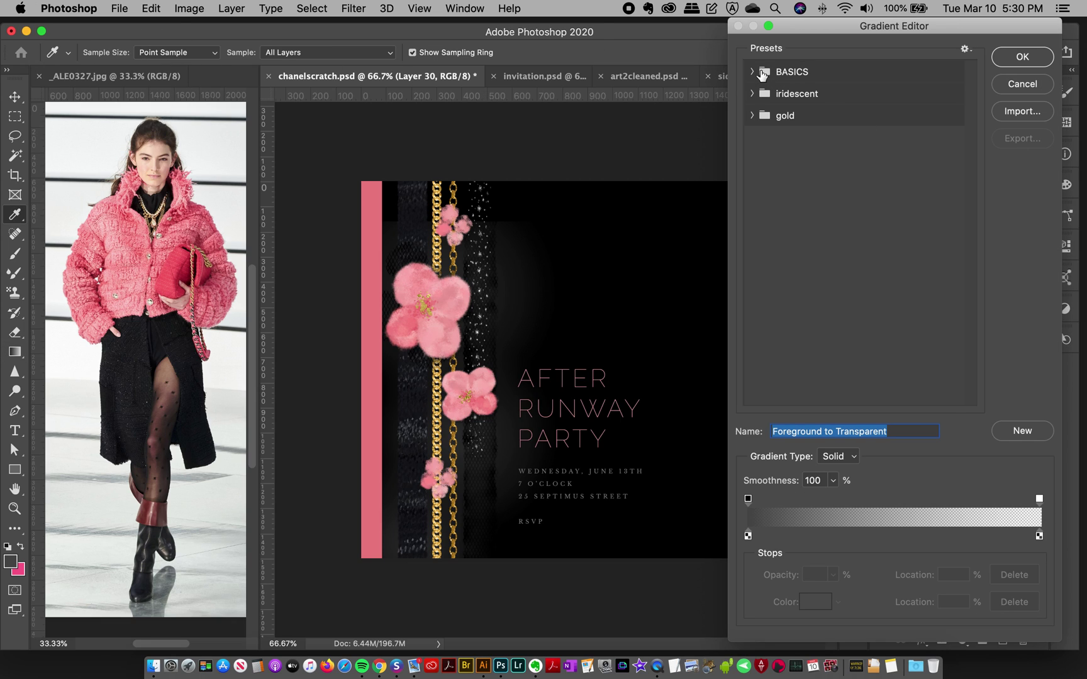
pyautogui.click(753, 72)
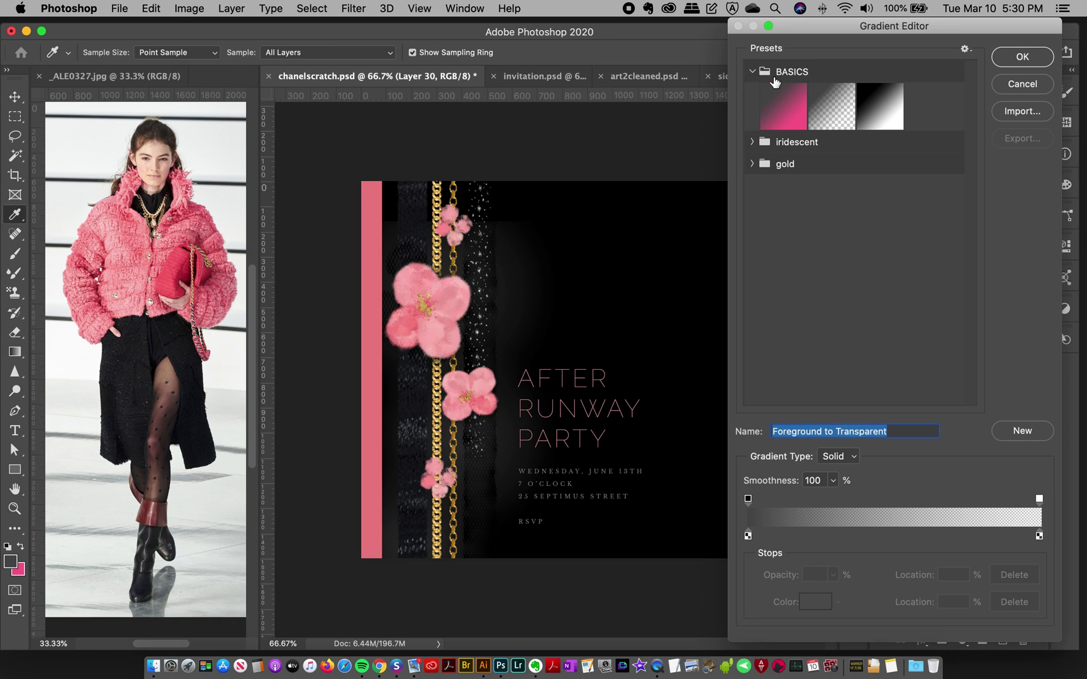
pyautogui.click(833, 112)
pyautogui.click(1020, 58)
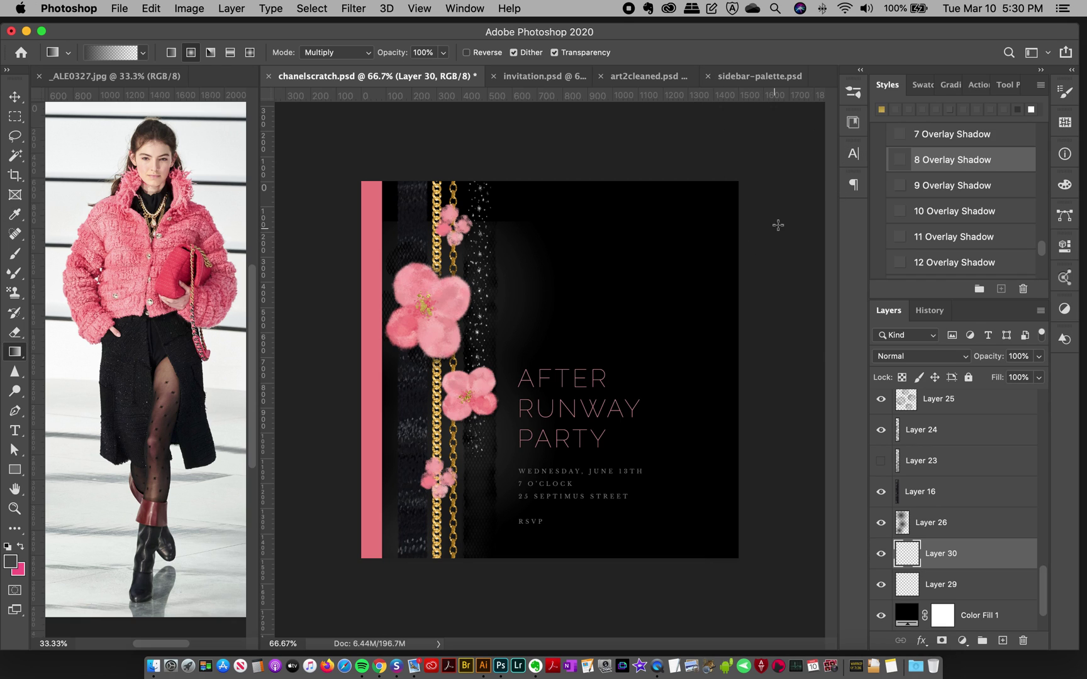
pyautogui.moveTo(803, 175); pyautogui.dragTo(586, 363)
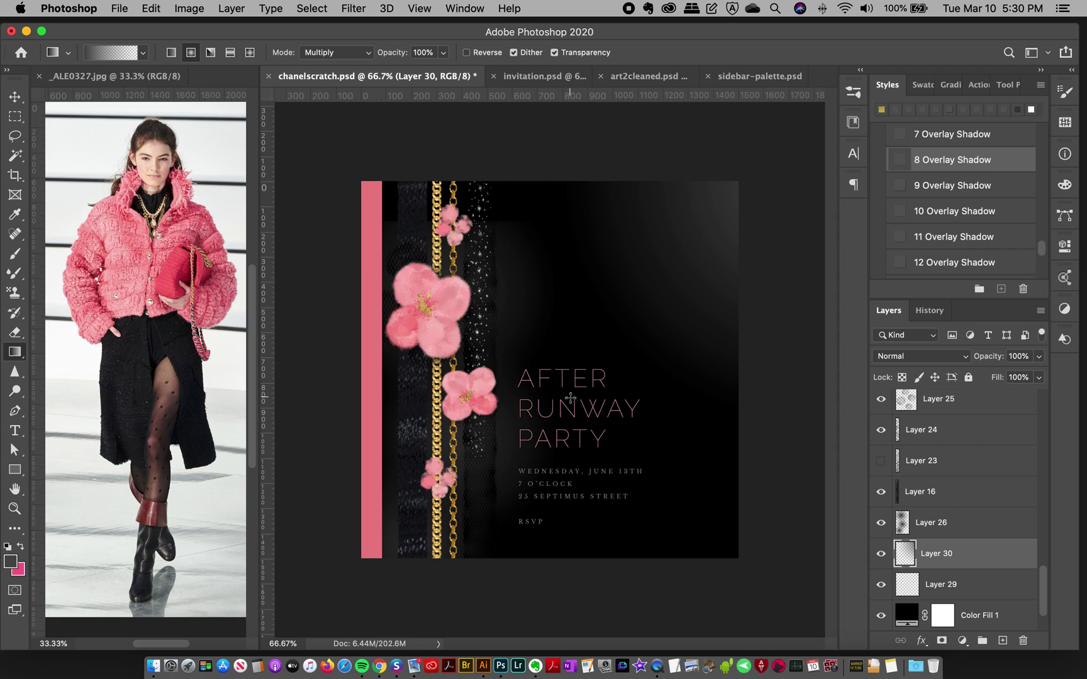
pyautogui.press('super+z')
pyautogui.moveTo(796, 164); pyautogui.dragTo(588, 366)
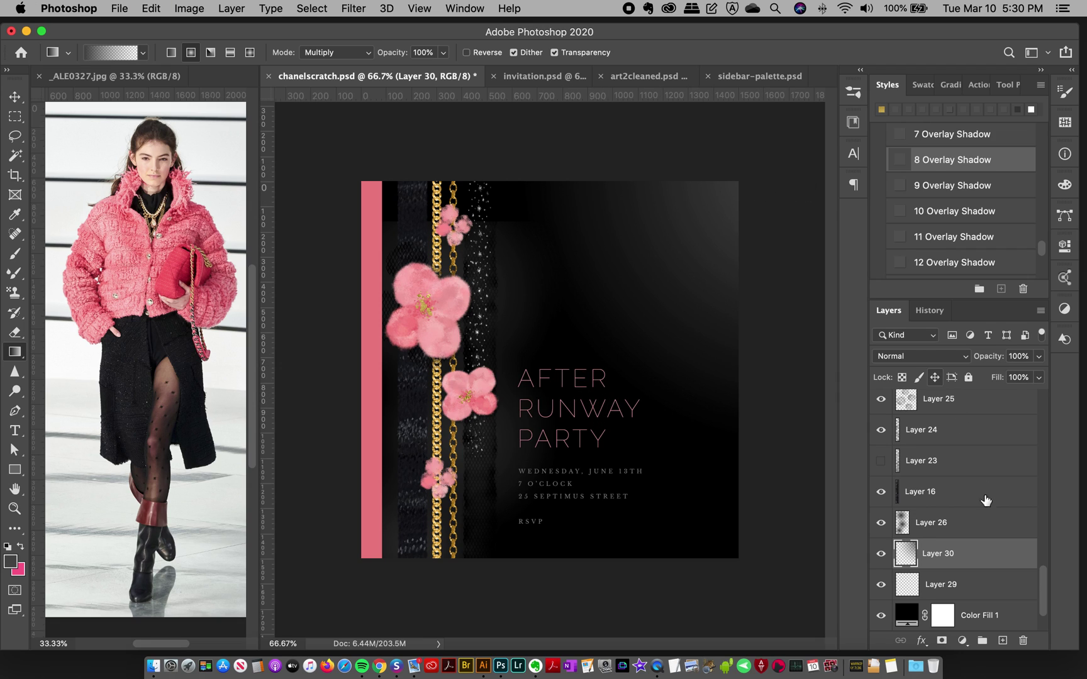
# Add two layers above the glow and paint black tulle over the invitation's upper-right corner on Layer 32 with the 142 px tulle brush.
pyautogui.click(1002, 642)
pyautogui.click(1003, 642)
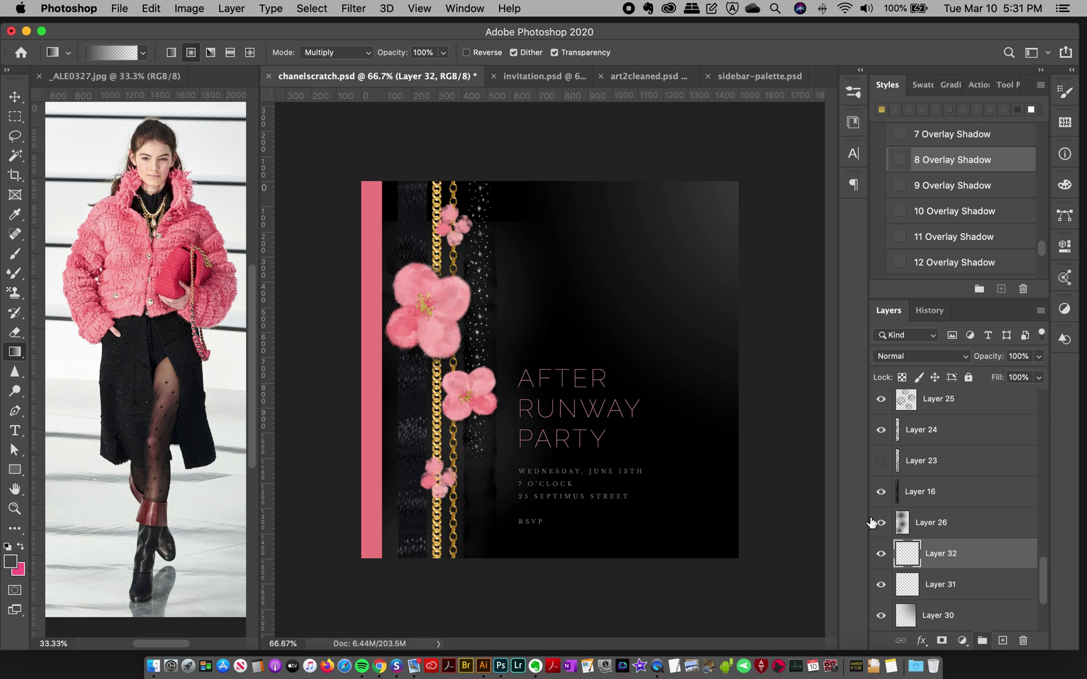
pyautogui.click(851, 95)
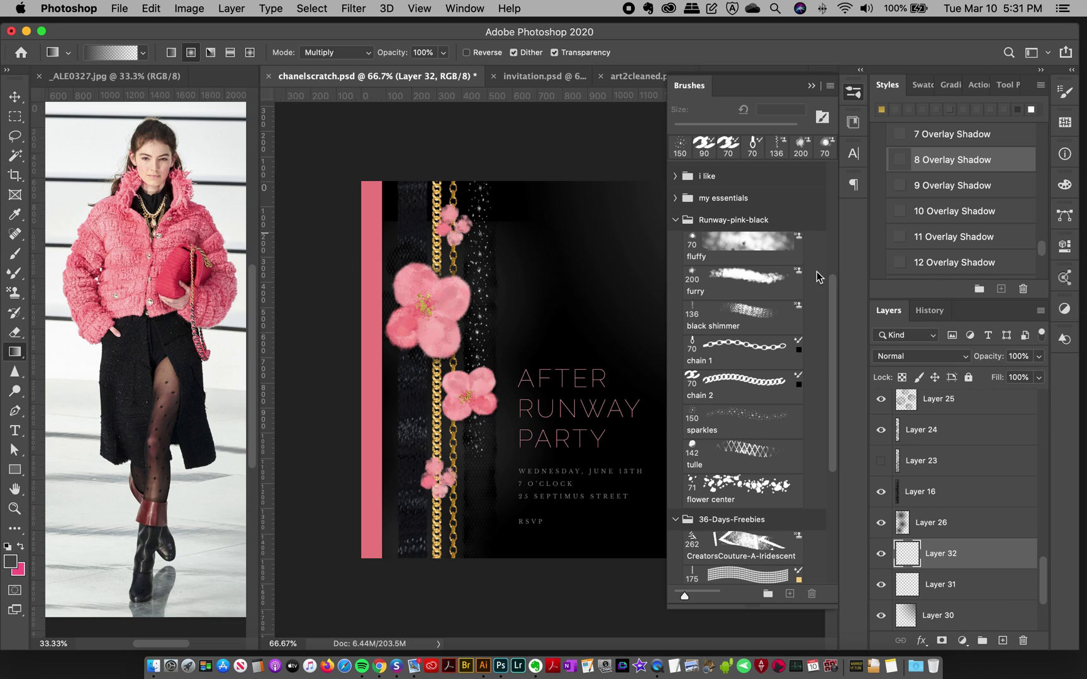
pyautogui.click(739, 465)
pyautogui.click(10, 562)
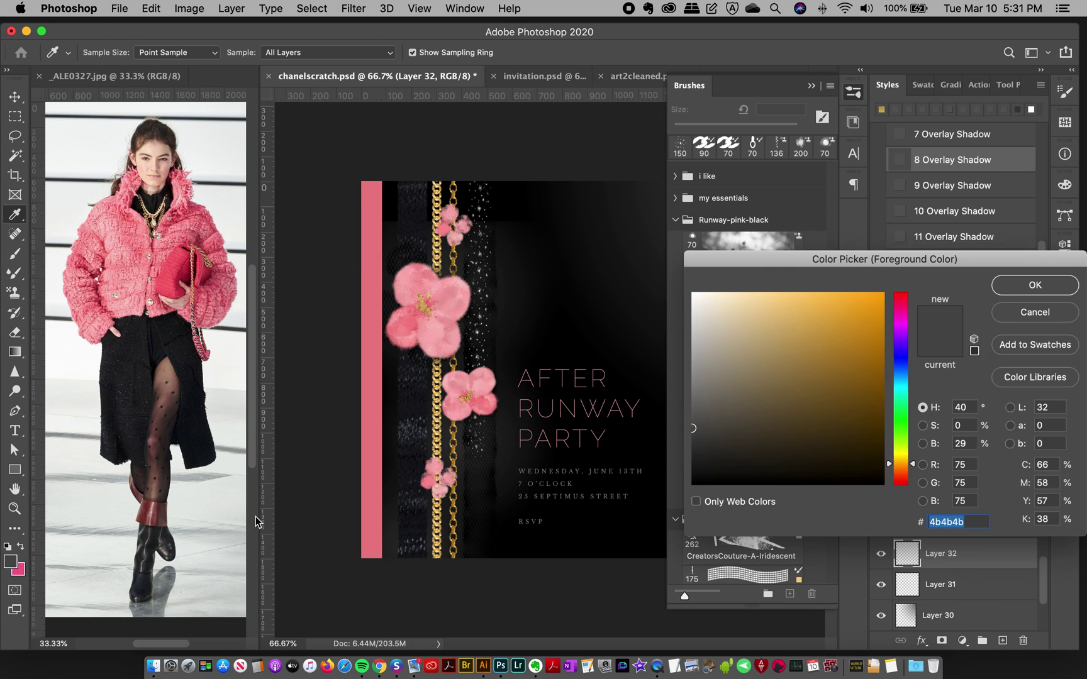
pyautogui.moveTo(818, 452); pyautogui.dragTo(911, 491)
pyautogui.click(1033, 285)
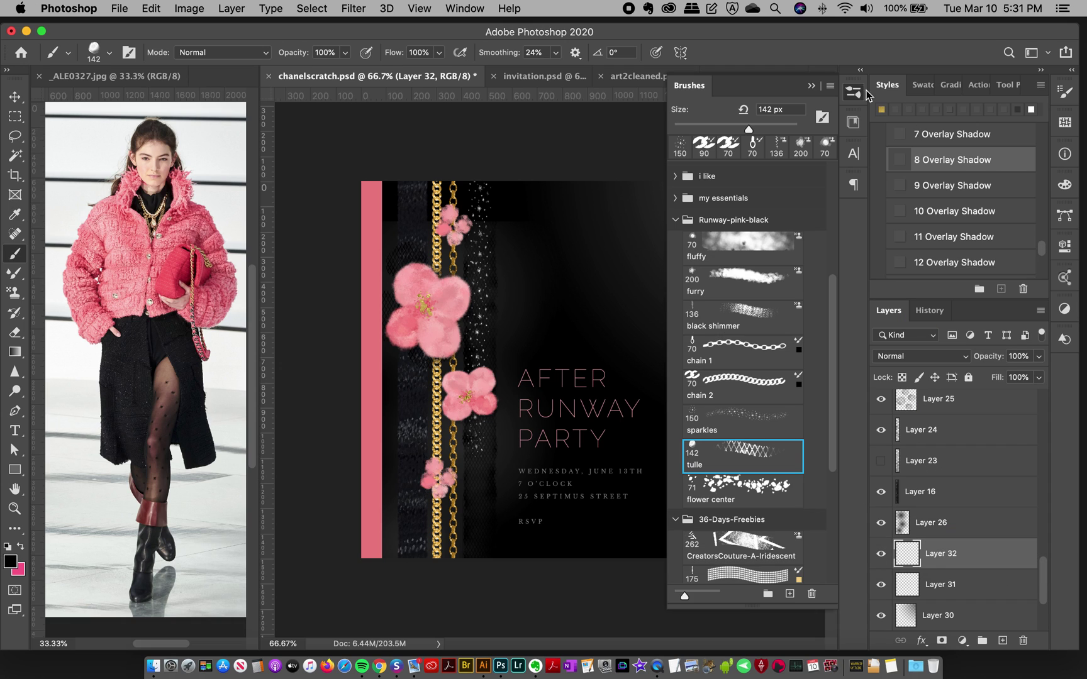
pyautogui.click(866, 93)
pyautogui.moveTo(664, 209)
pyautogui.mouseDown()
pyautogui.moveTo(704, 197)
pyautogui.moveTo(736, 196)
pyautogui.moveTo(690, 234)
pyautogui.moveTo(696, 254)
pyautogui.moveTo(740, 235)
pyautogui.moveTo(709, 276)
pyautogui.moveTo(736, 282)
pyautogui.moveTo(752, 327)
pyautogui.mouseUp()
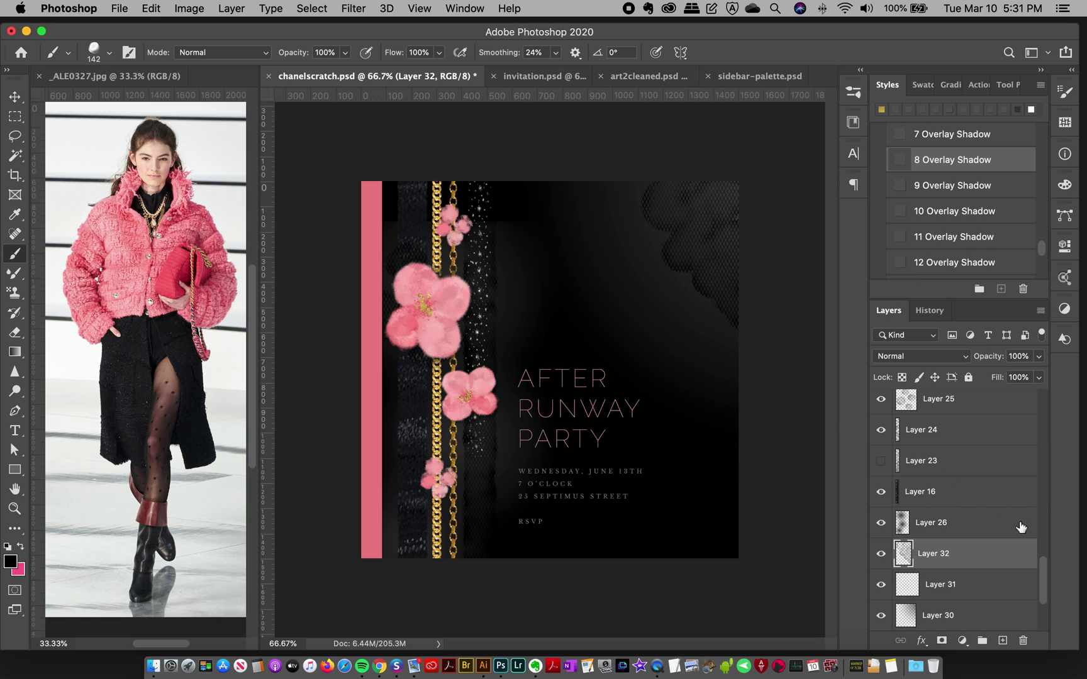
# Add a layer above the event details text, paint black tulle down the upper half of the pink stripe, undo it, and repaint it.
pyautogui.moveTo(1041, 569); pyautogui.dragTo(1041, 376)
pyautogui.click(969, 409)
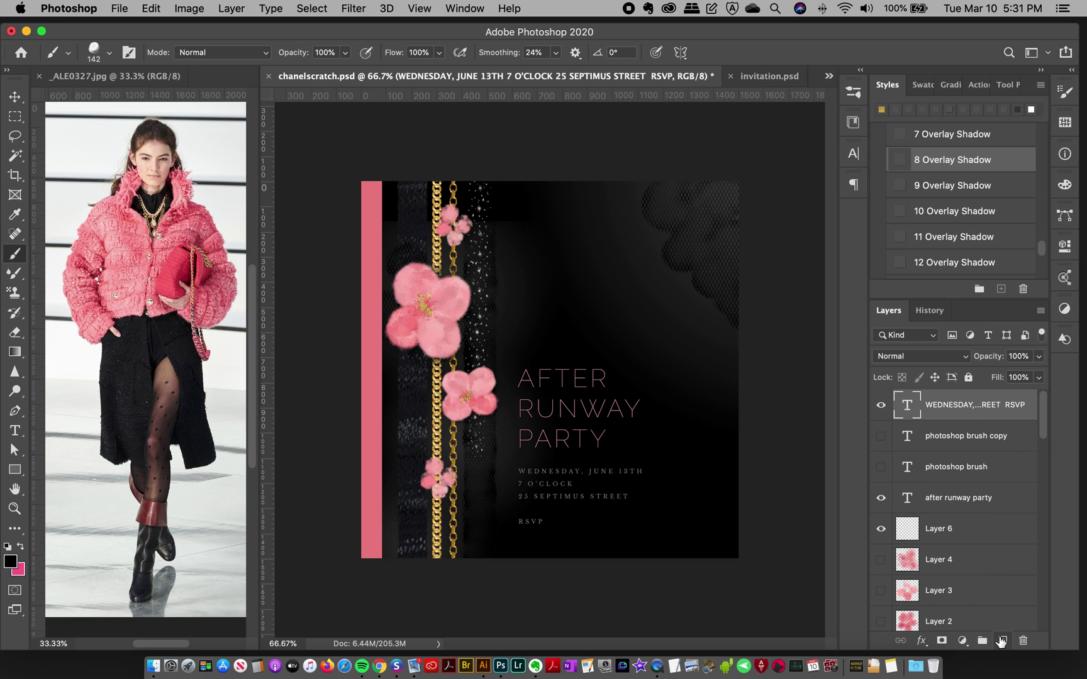
pyautogui.click(1003, 640)
pyautogui.moveTo(371, 186); pyautogui.dragTo(377, 362)
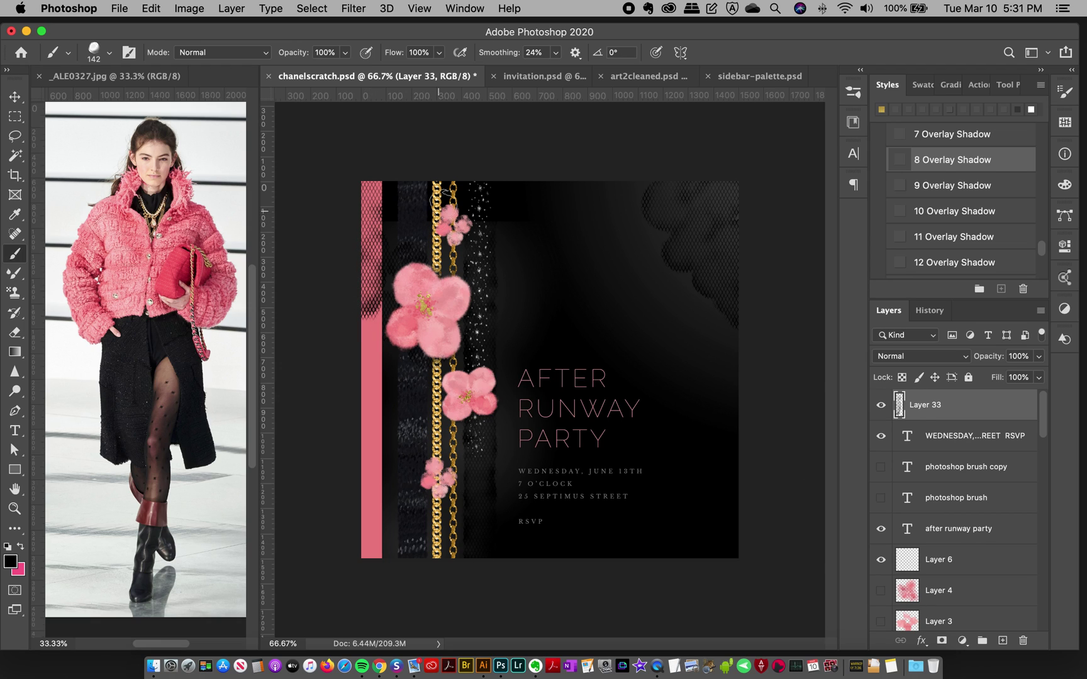
pyautogui.press('super+z')
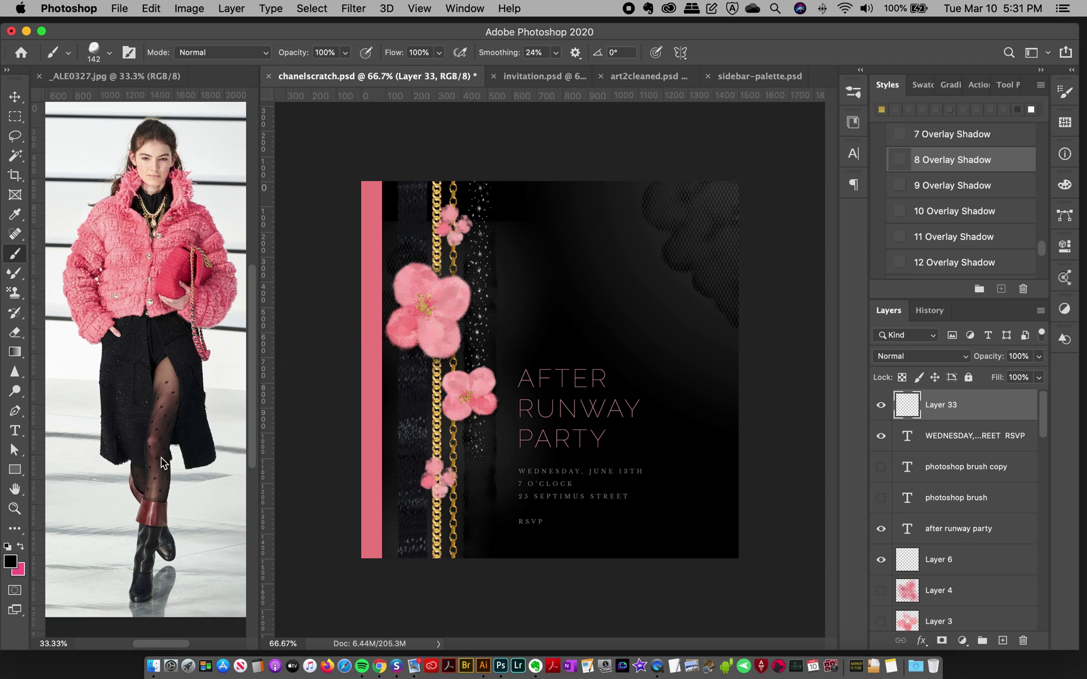
pyautogui.moveTo(377, 183)
pyautogui.mouseDown()
pyautogui.moveTo(364, 195)
pyautogui.moveTo(371, 353)
pyautogui.mouseUp()
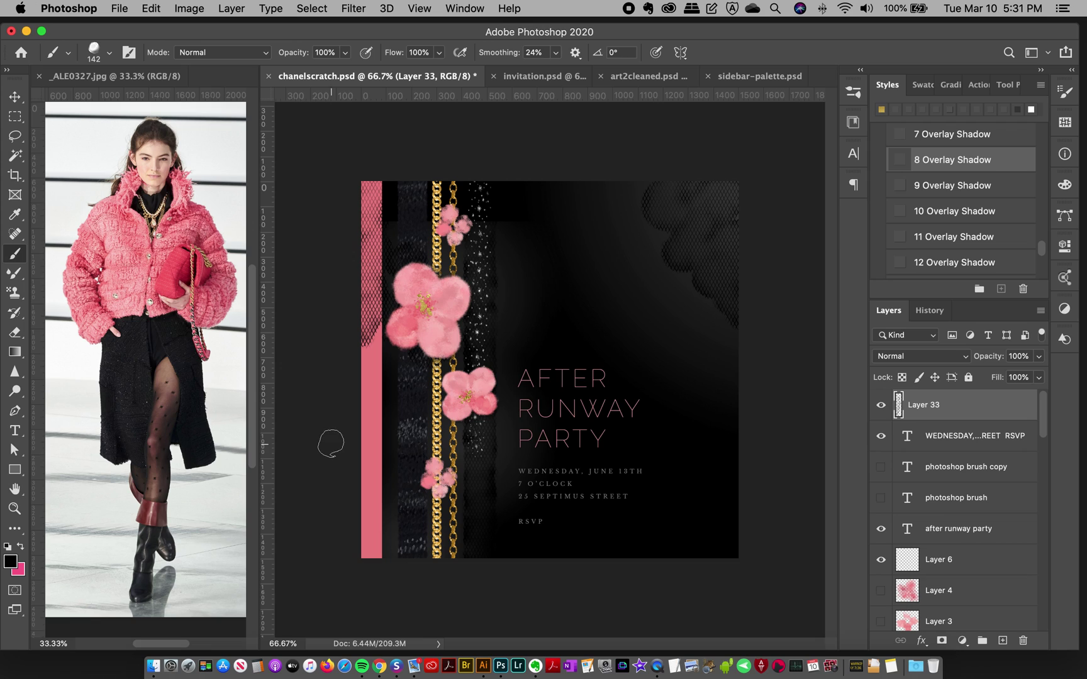
# Select the 71 px flower center brush from the Runway-pink-black group.
pyautogui.click(853, 122)
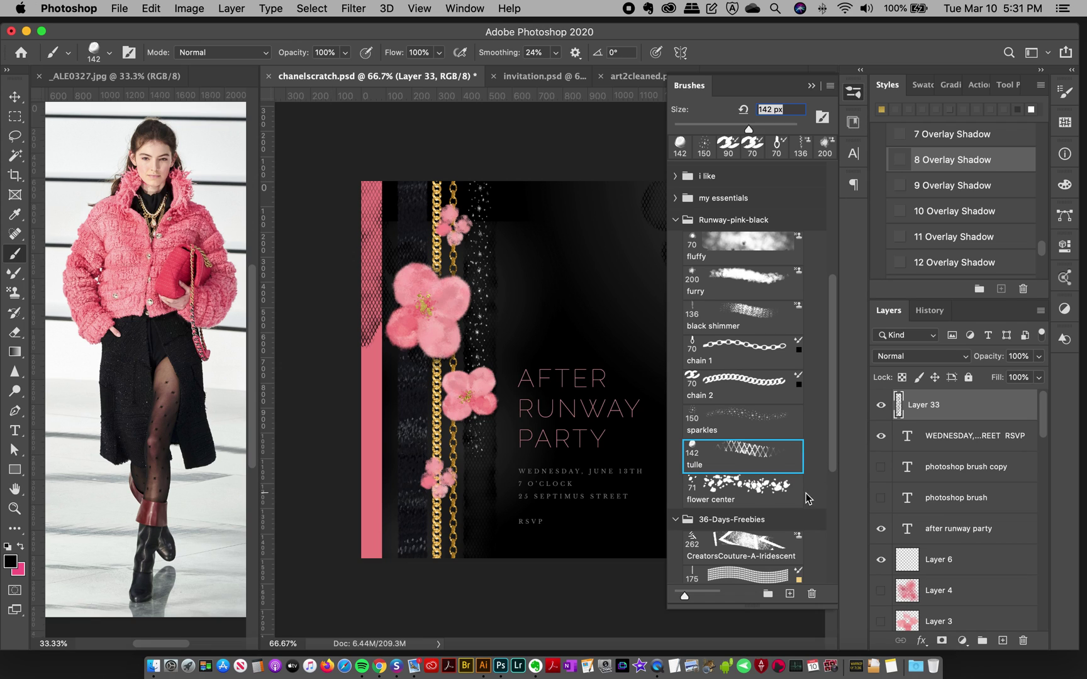
pyautogui.click(732, 497)
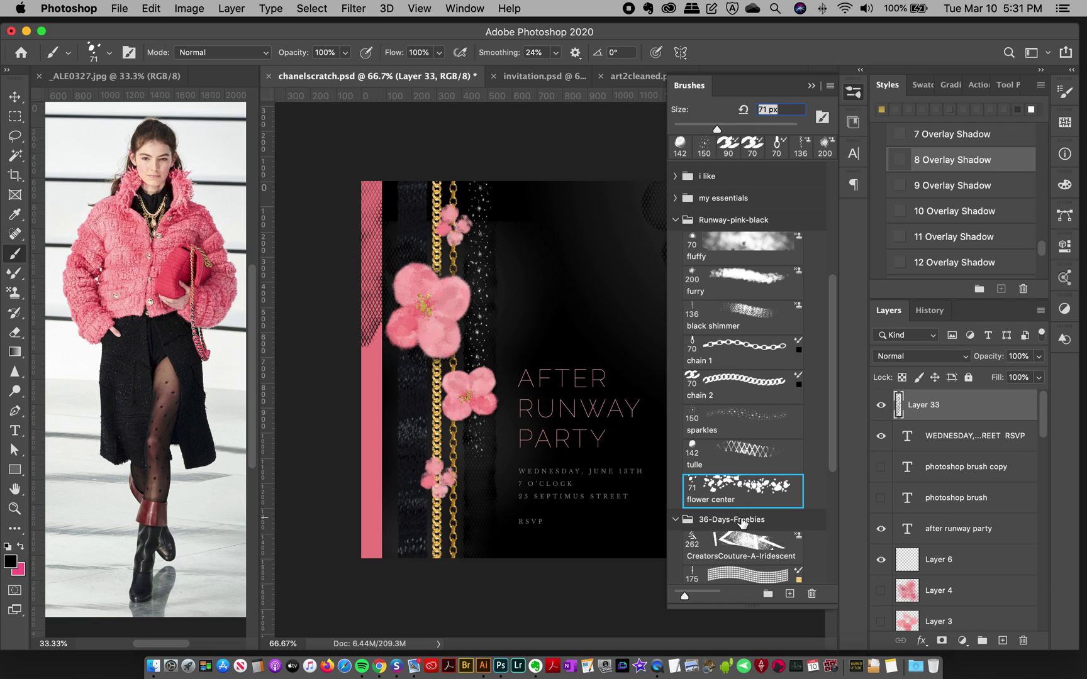
pyautogui.click(853, 94)
# Hide the pink stripe's tulle on Layer 33 and the grey corner glow on Layer 30.
pyautogui.click(881, 405)
pyautogui.moveTo(1042, 415); pyautogui.dragTo(1024, 571)
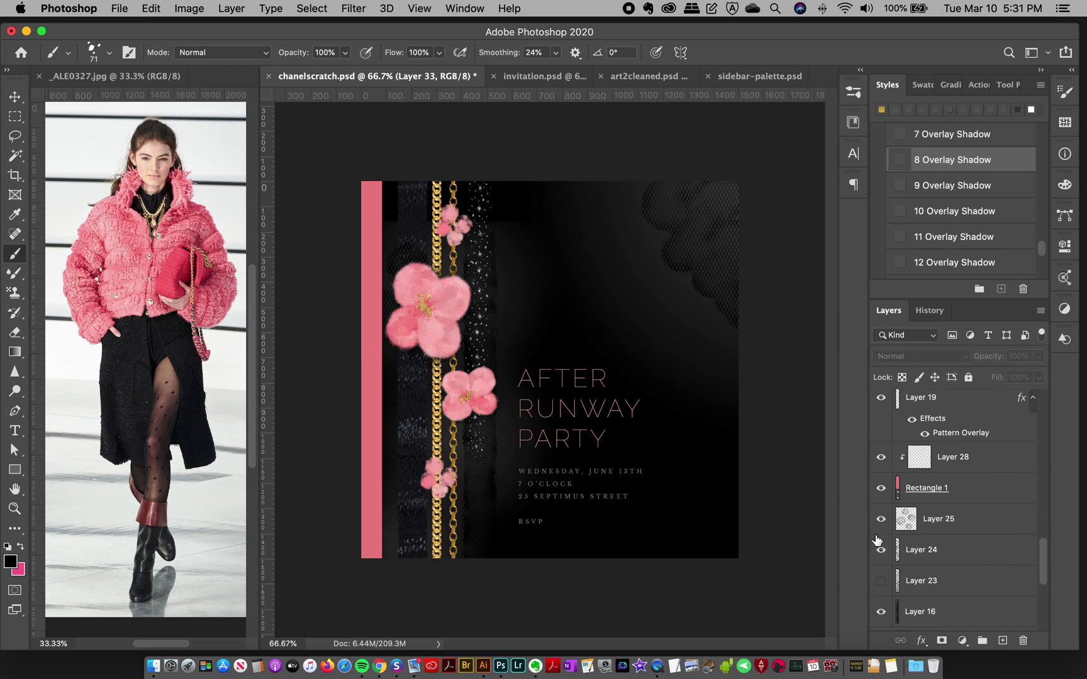
pyautogui.click(15, 96)
pyautogui.click(682, 209)
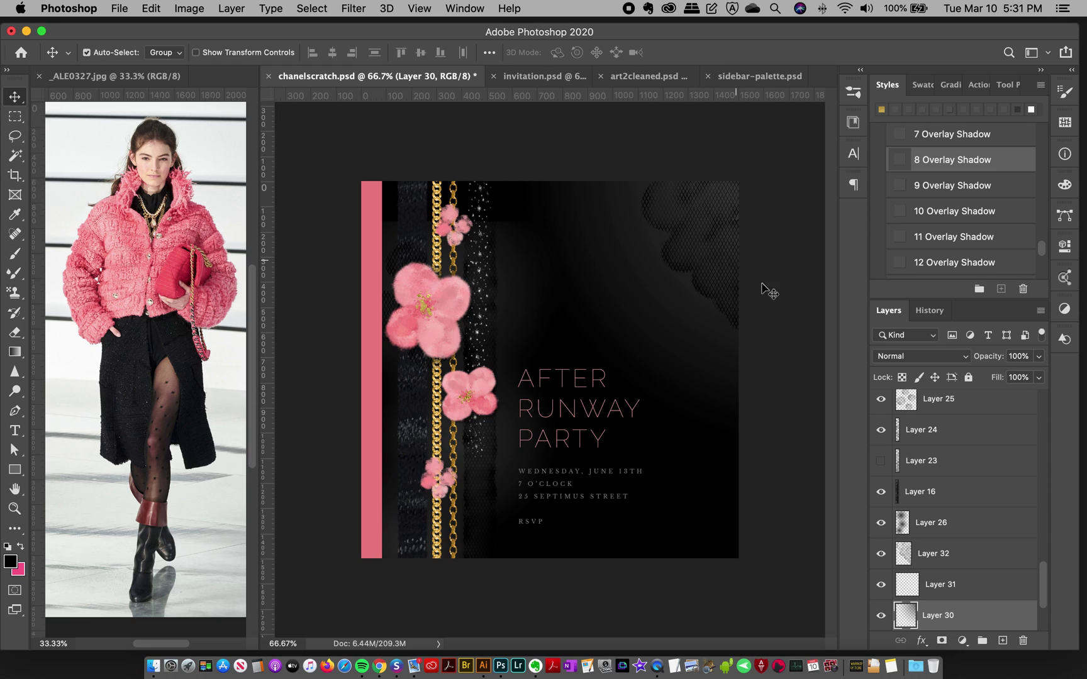
pyautogui.click(881, 616)
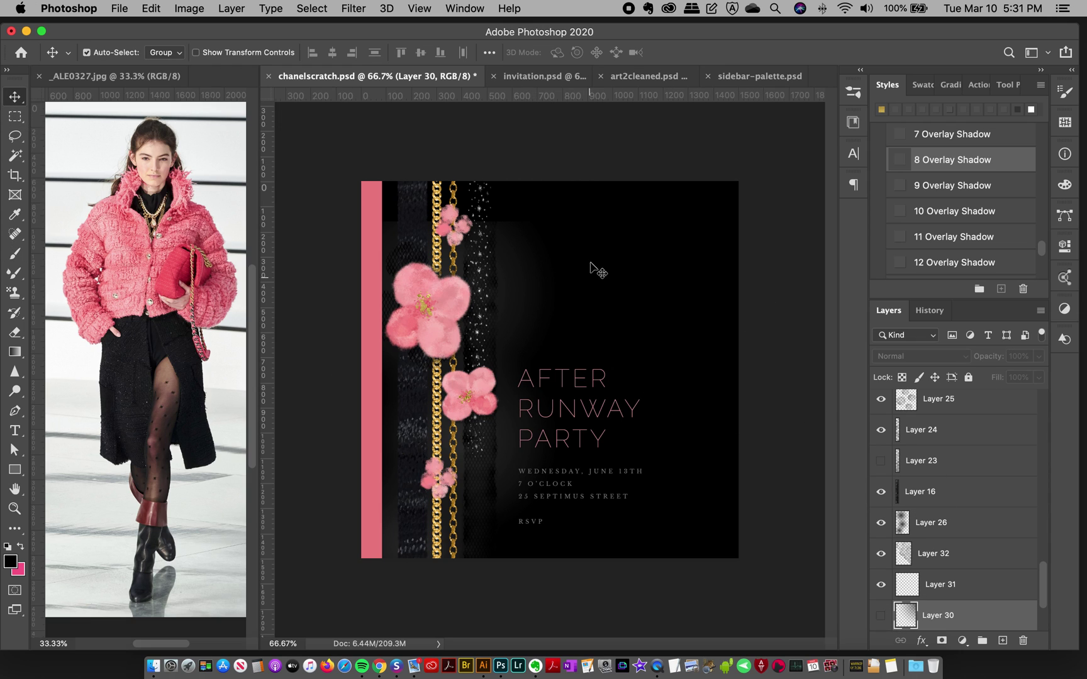
# Switch between invitation.psd and chanelscratch.psd to compare the two party invitation designs, ending in chanelscratch.psd.
pyautogui.click(519, 74)
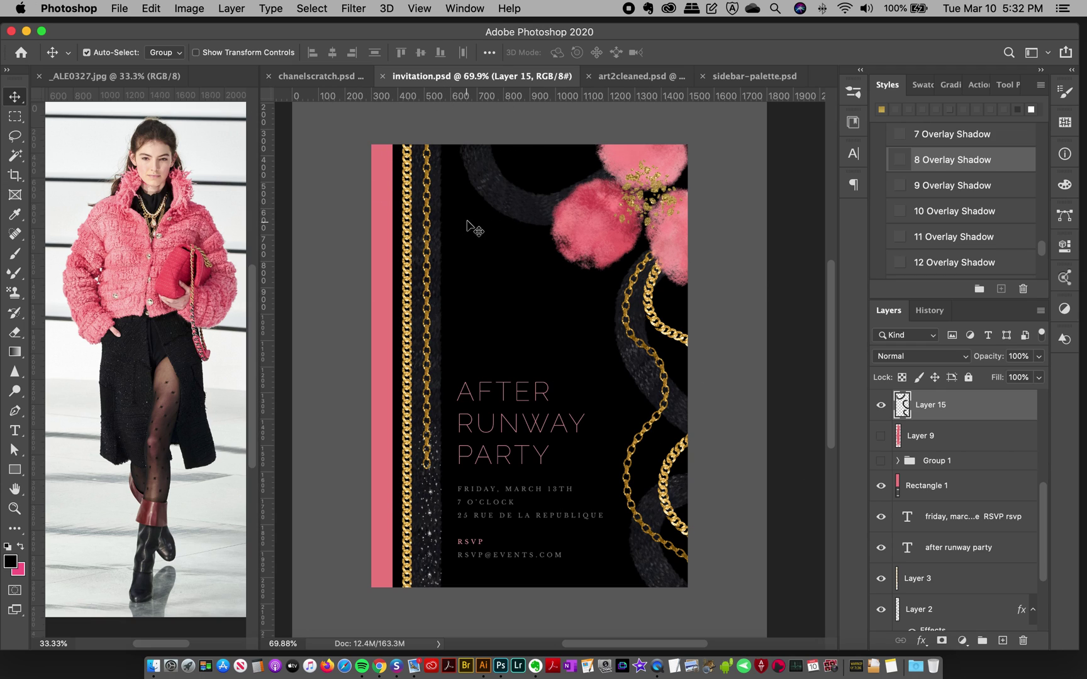
pyautogui.click(327, 76)
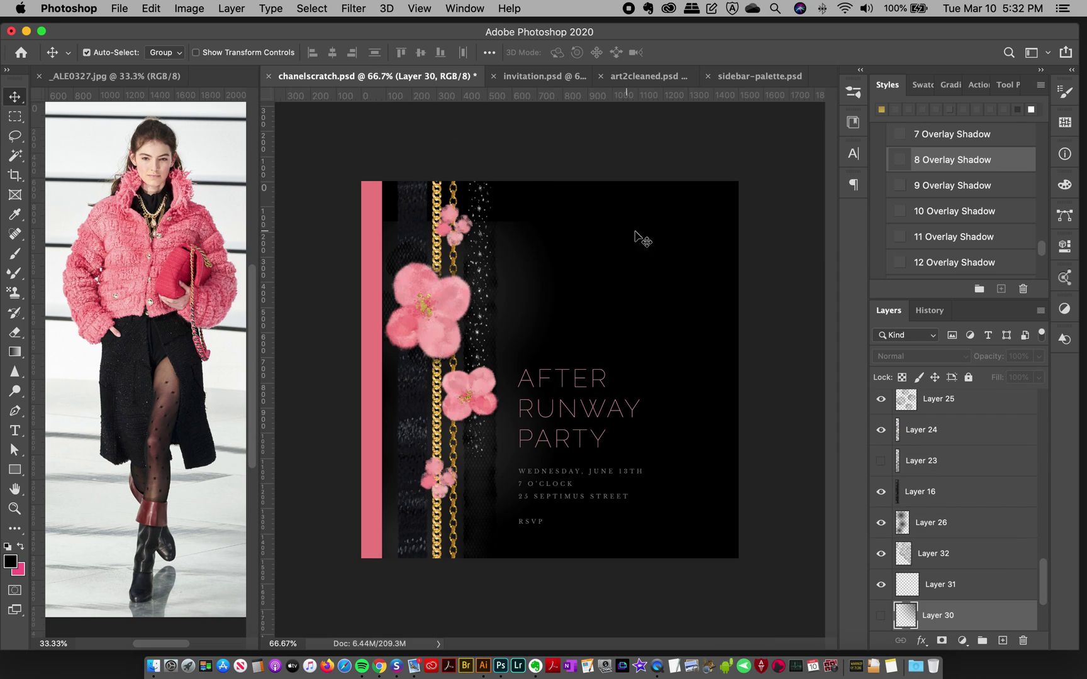
pyautogui.click(539, 74)
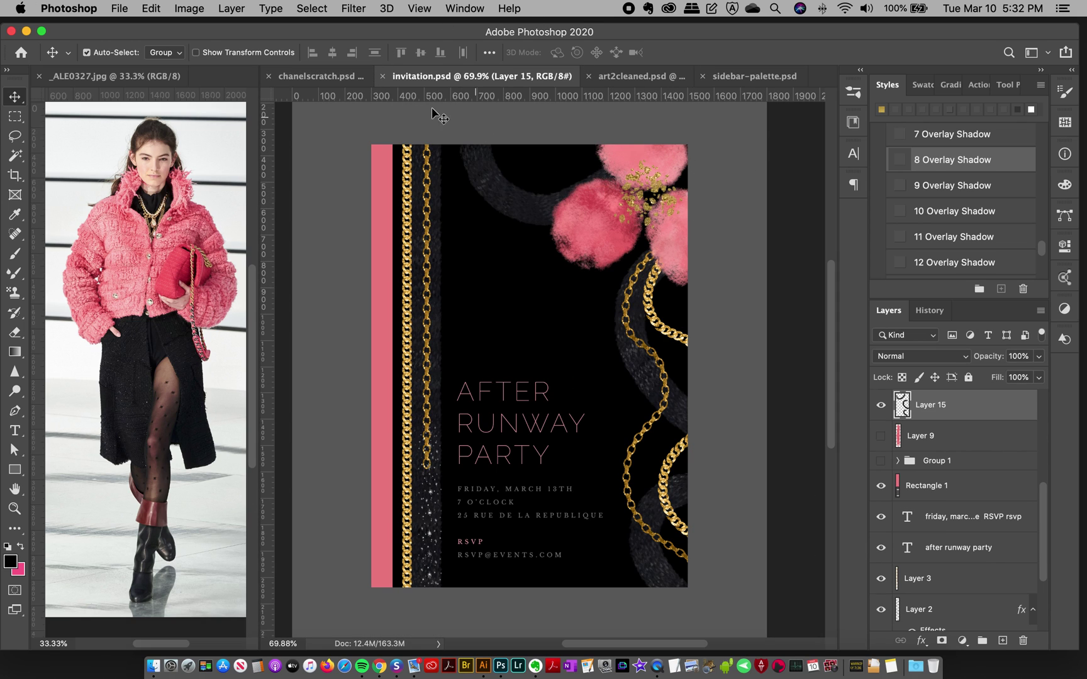
pyautogui.click(321, 77)
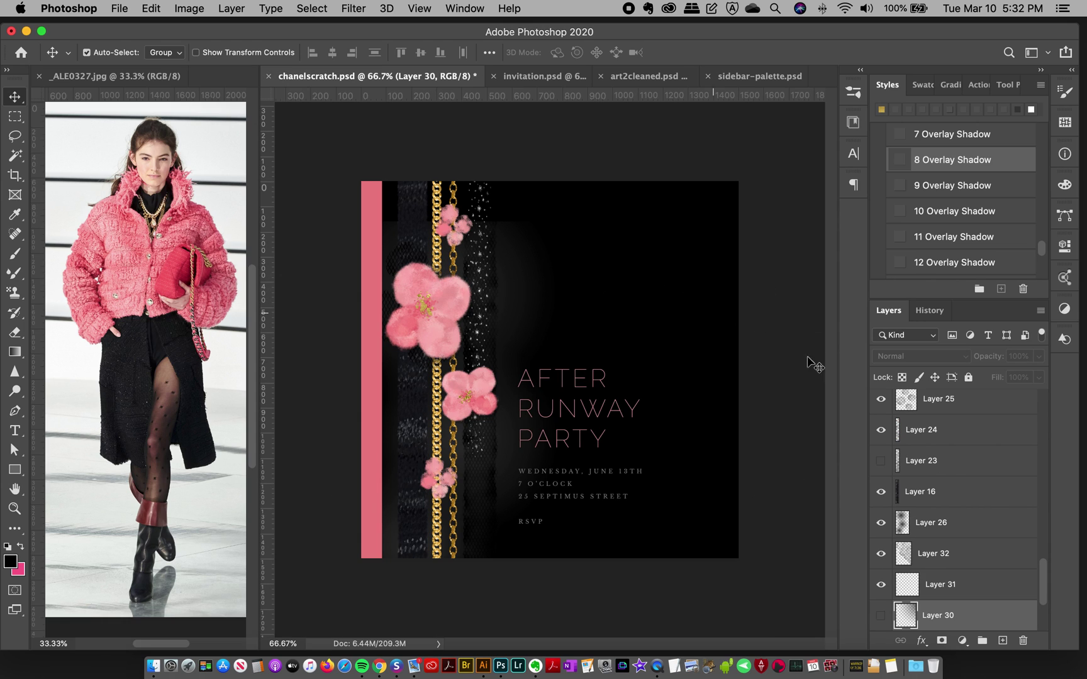
# Add a new layer above Layer 33 and select the 200 px furry brush from the Runway-pink-black group.
pyautogui.moveTo(1043, 575); pyautogui.dragTo(1019, 360)
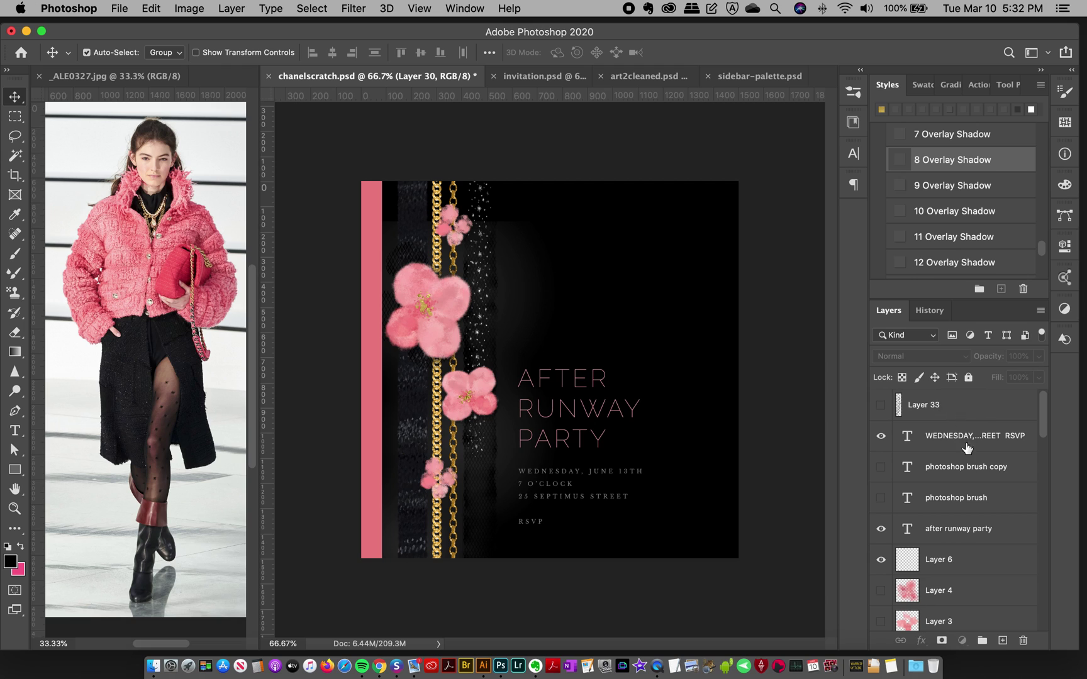
pyautogui.click(962, 406)
pyautogui.click(1003, 640)
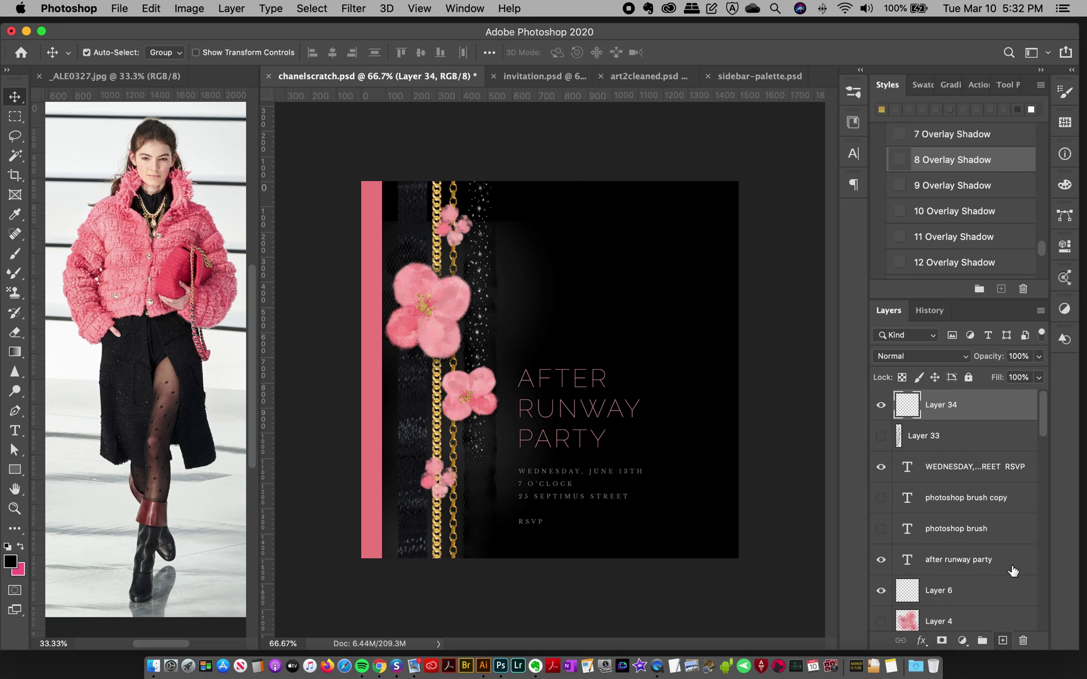
pyautogui.click(853, 92)
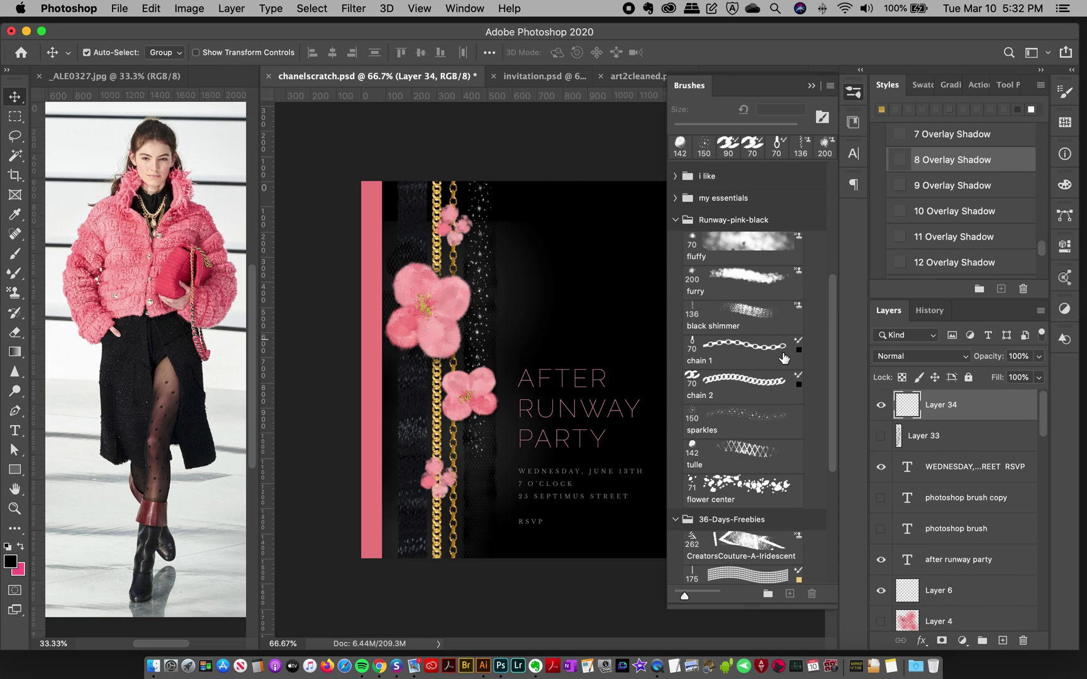
pyautogui.click(730, 286)
pyautogui.click(853, 91)
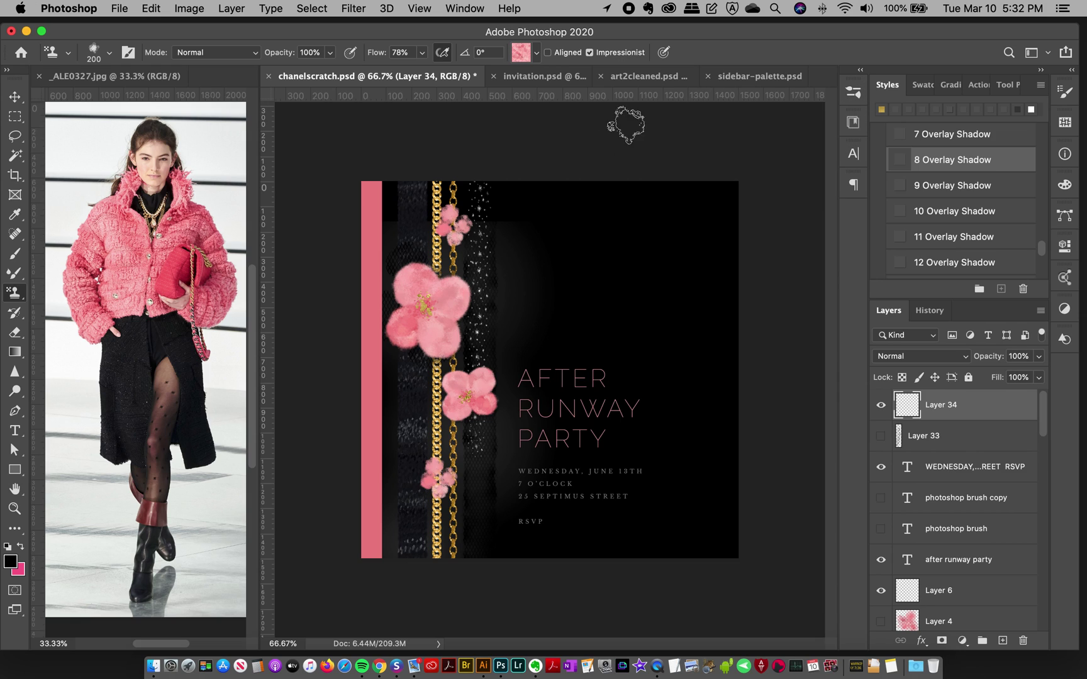
# Choose the first dark pink Runway-pink-black pattern and paint a furry oval petal above the title on Layer 34.
pyautogui.click(522, 55)
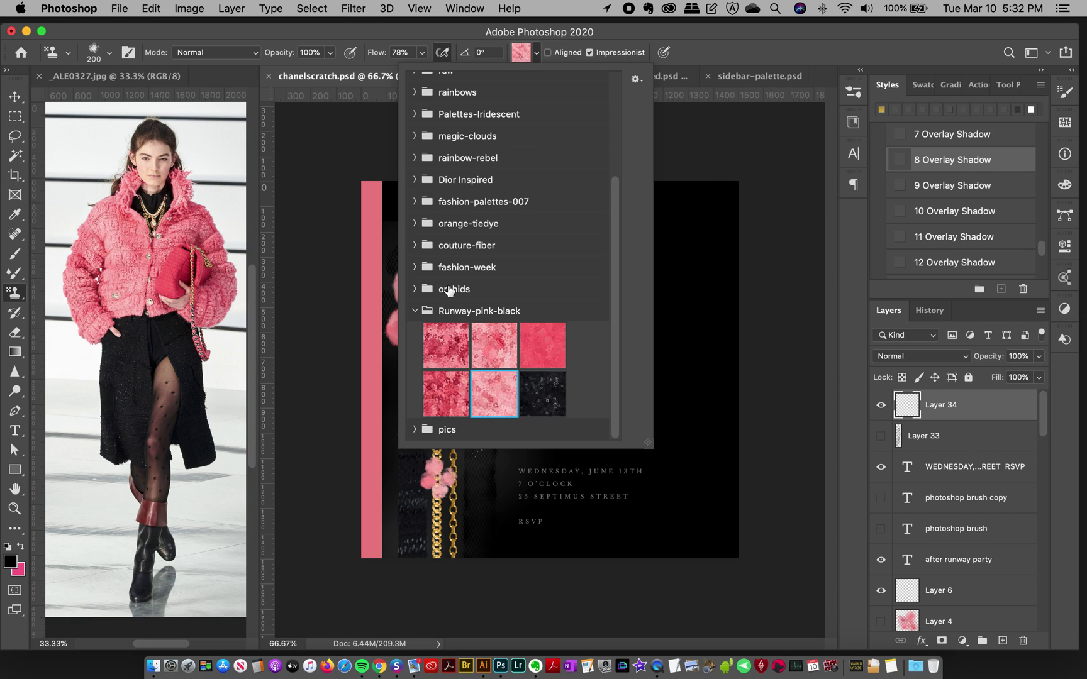
pyautogui.click(444, 357)
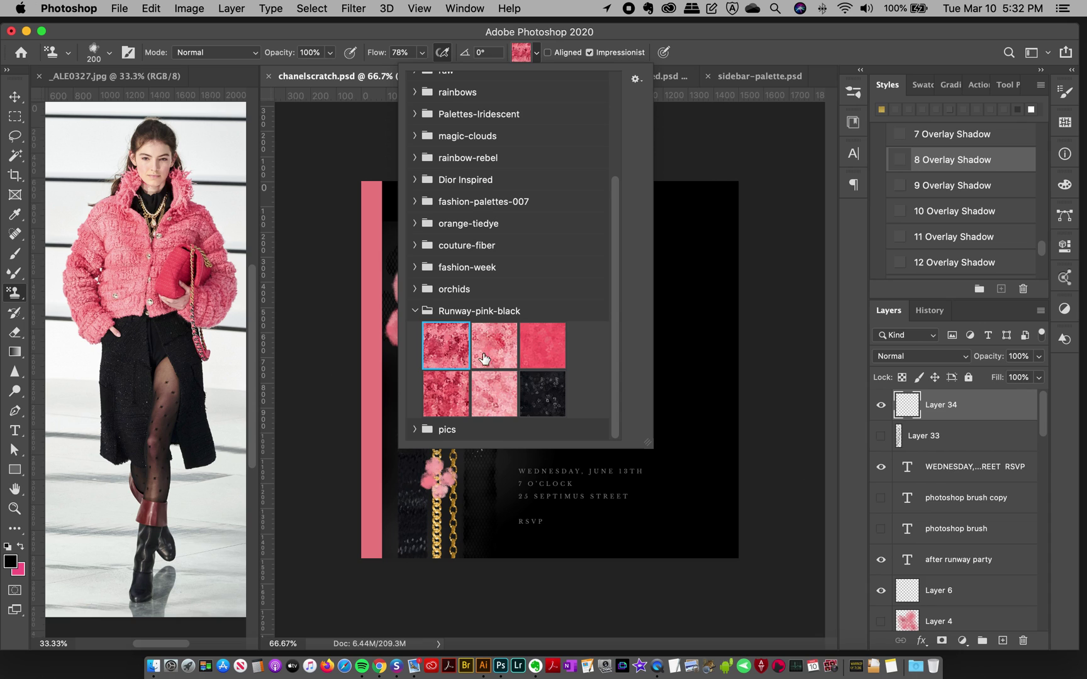
pyautogui.click(719, 39)
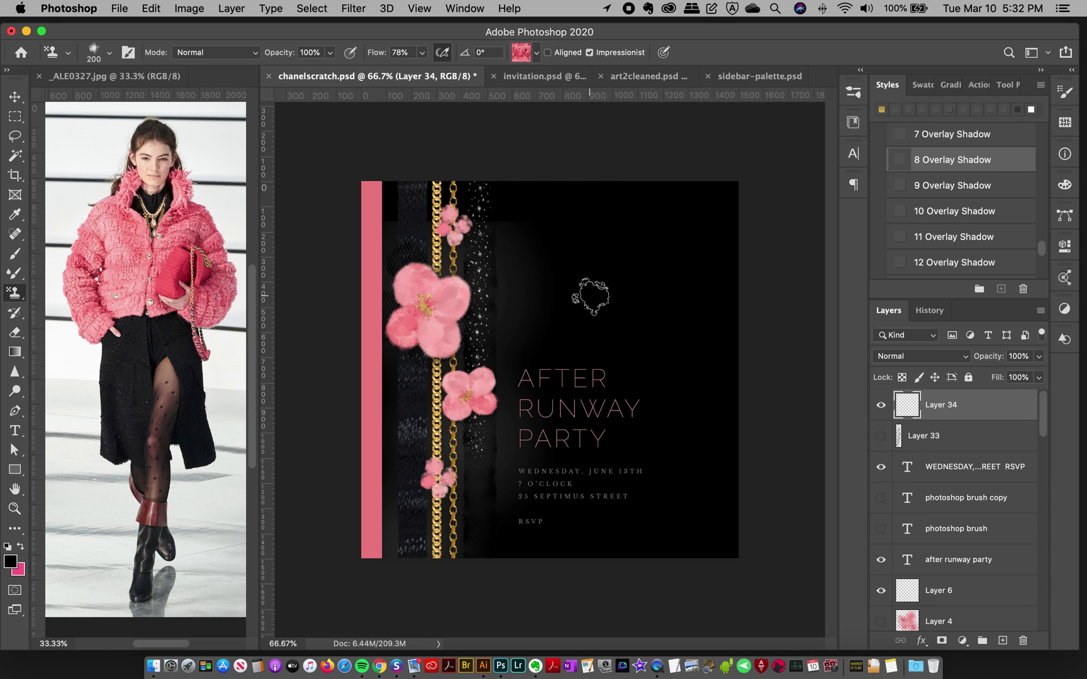
pyautogui.moveTo(582, 291)
pyautogui.mouseDown()
pyautogui.moveTo(573, 326)
pyautogui.moveTo(606, 329)
pyautogui.moveTo(614, 302)
pyautogui.moveTo(589, 306)
pyautogui.moveTo(575, 338)
pyautogui.moveTo(605, 333)
pyautogui.moveTo(598, 300)
pyautogui.moveTo(567, 346)
pyautogui.moveTo(603, 344)
pyautogui.moveTo(615, 309)
pyautogui.moveTo(585, 315)
pyautogui.moveTo(569, 349)
pyautogui.moveTo(594, 347)
pyautogui.moveTo(631, 314)
pyautogui.mouseUp()
pyautogui.press('super+z')
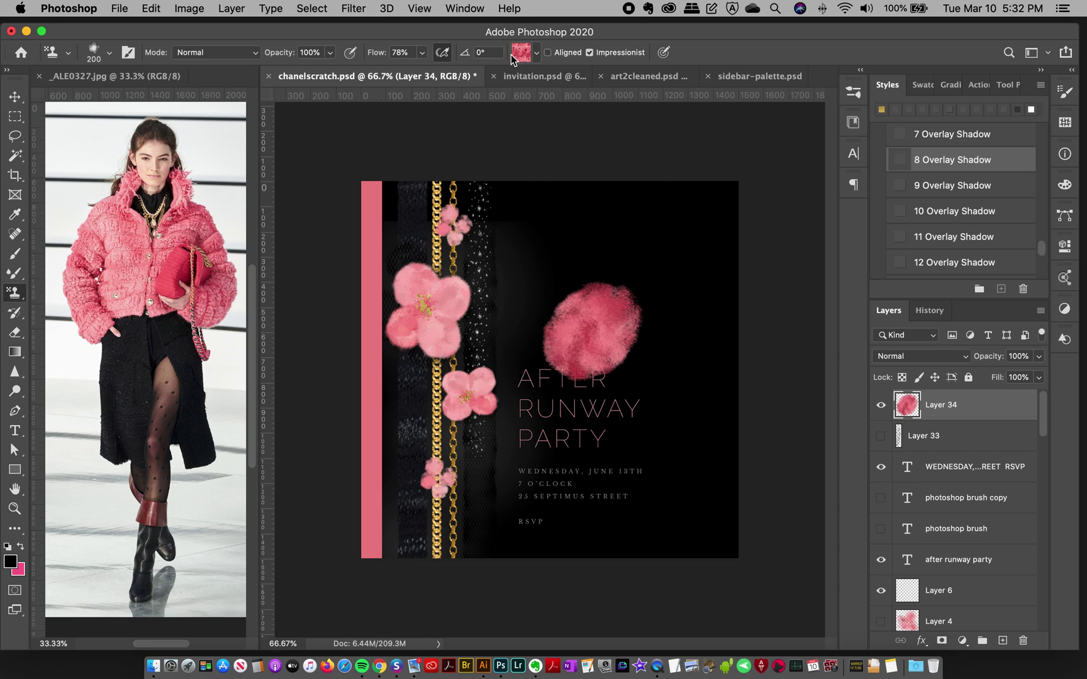
# Choose the second pattern in the first row of Runway-pink-black and paint a furry oval petal above the dark pink one.
pyautogui.click(520, 53)
pyautogui.click(490, 345)
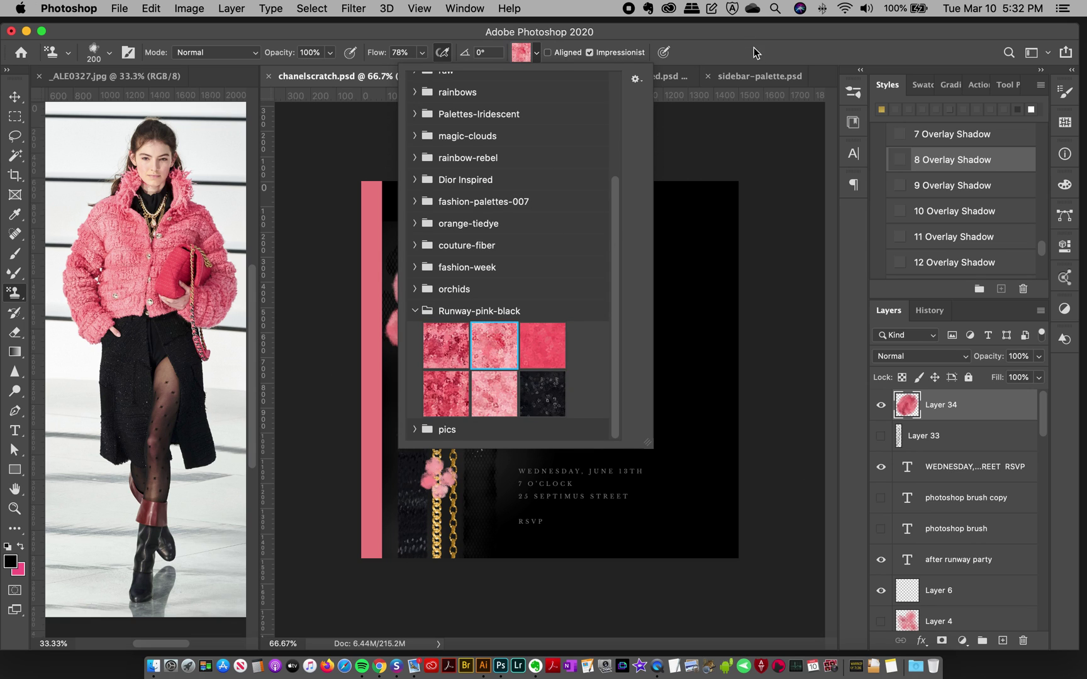
pyautogui.click(753, 46)
pyautogui.moveTo(635, 233)
pyautogui.mouseDown()
pyautogui.moveTo(640, 223)
pyautogui.moveTo(637, 242)
pyautogui.moveTo(632, 224)
pyautogui.mouseUp()
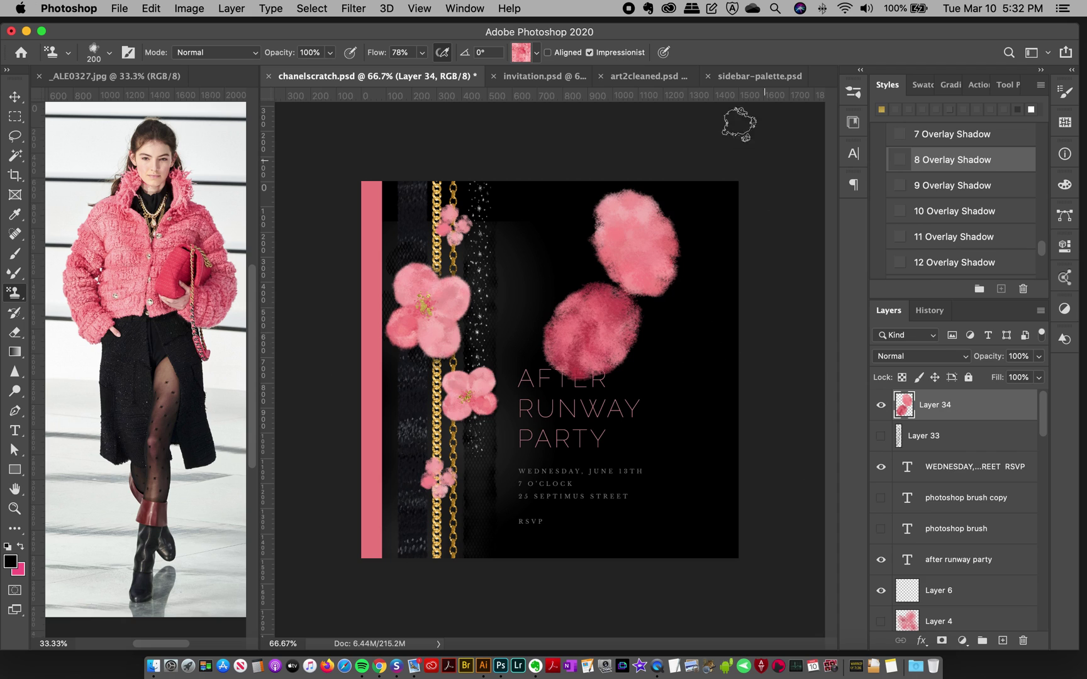
# Choose the light pink pattern in the second row of Runway-pink-black and paint a third furry petal to complete the three-petal flower on Layer 34.
pyautogui.click(519, 53)
pyautogui.doubleClick(495, 395)
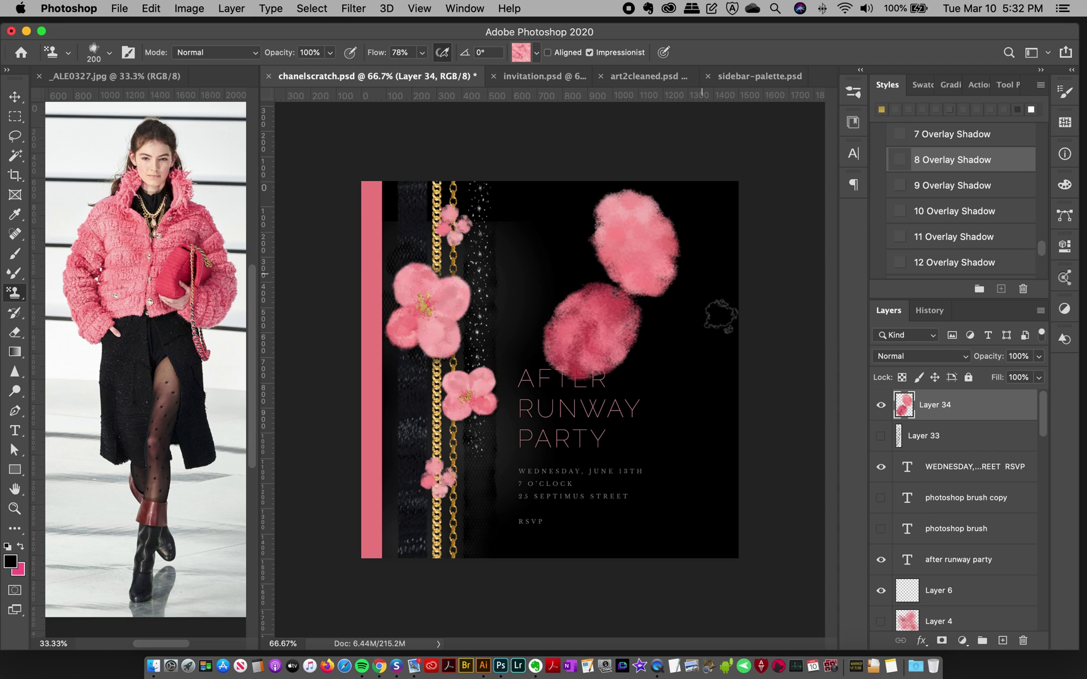
pyautogui.moveTo(676, 336)
pyautogui.mouseDown()
pyautogui.moveTo(685, 328)
pyautogui.moveTo(695, 361)
pyautogui.moveTo(662, 332)
pyautogui.moveTo(676, 327)
pyautogui.mouseUp()
pyautogui.click(545, 76)
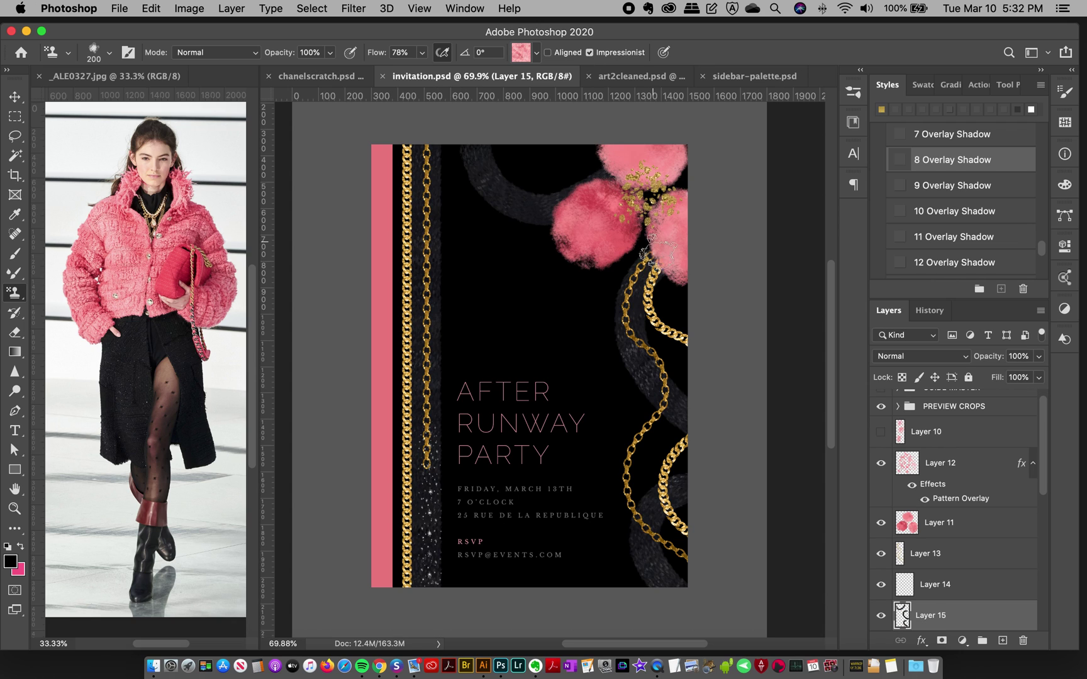
pyautogui.click(358, 76)
pyautogui.press('super+z')
pyautogui.moveTo(687, 328)
pyautogui.mouseDown()
pyautogui.moveTo(703, 317)
pyautogui.moveTo(669, 315)
pyautogui.mouseUp()
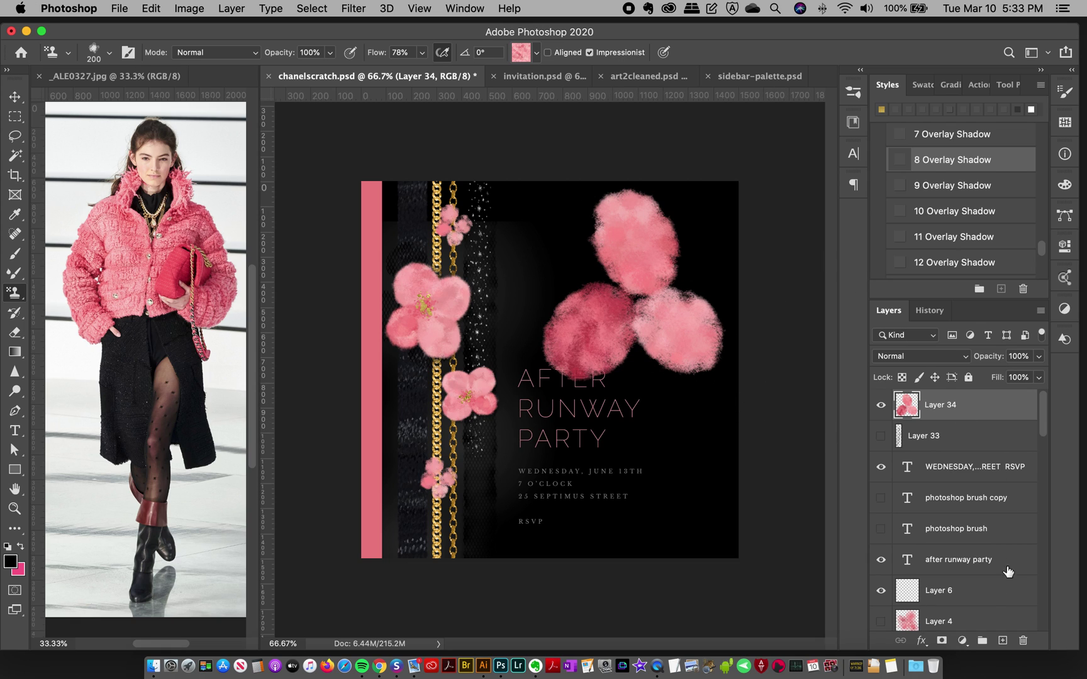
# Add a layer above Layer 34, apply the gold pattern overlay style, and paint the flower's middle with the 71 px flower center brush.
pyautogui.click(1003, 640)
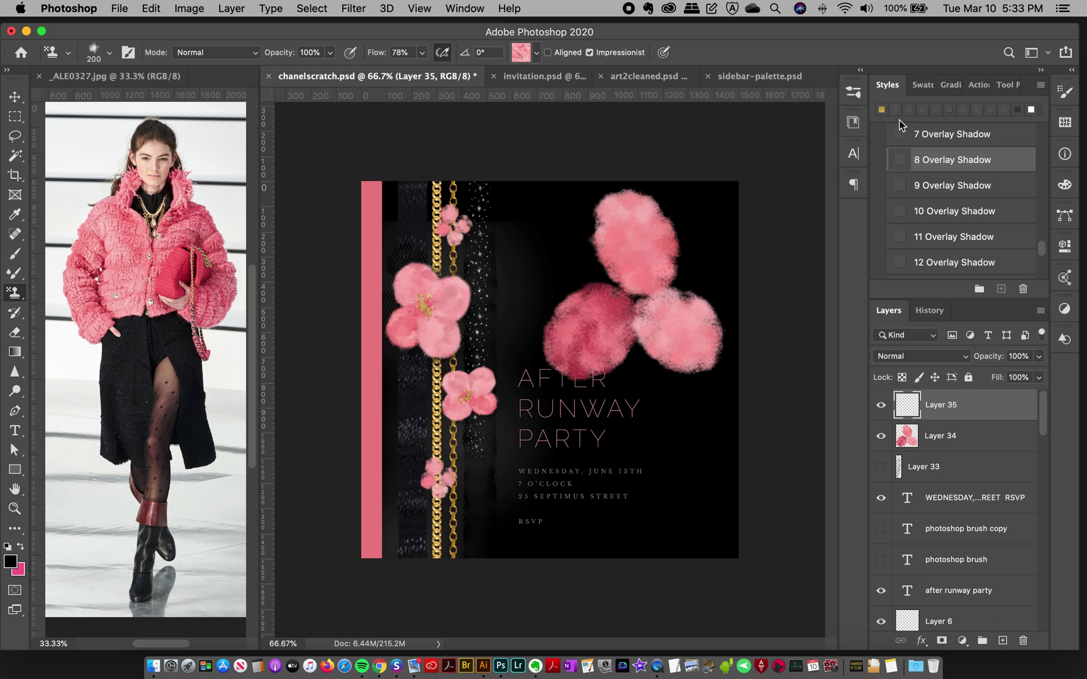
pyautogui.click(882, 110)
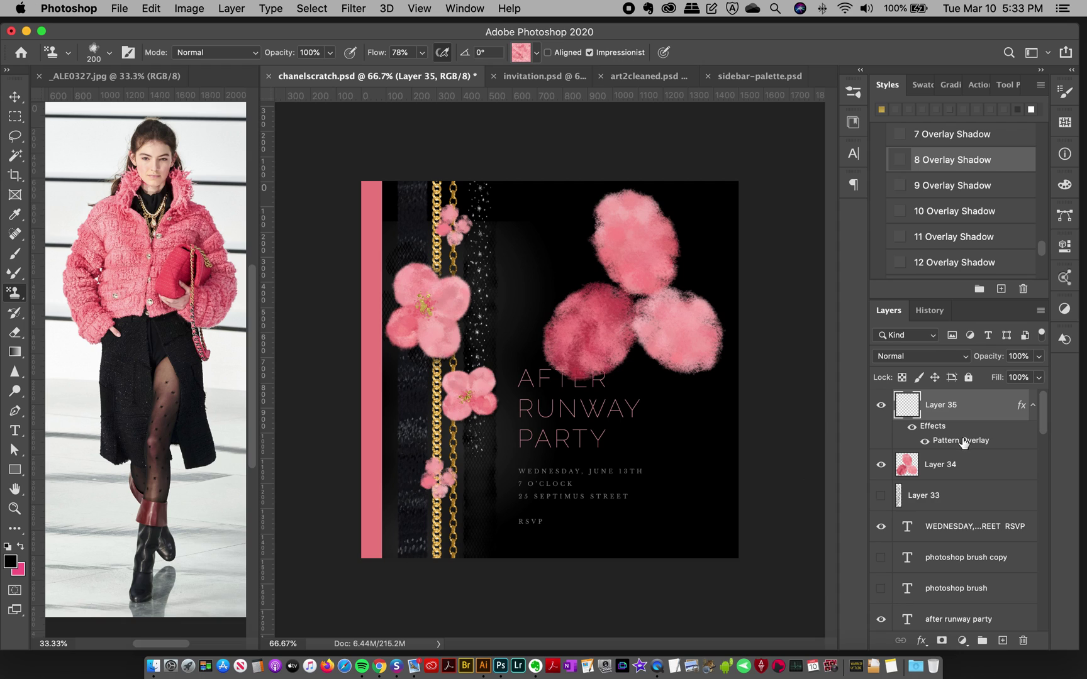
pyautogui.click(855, 93)
pyautogui.click(762, 502)
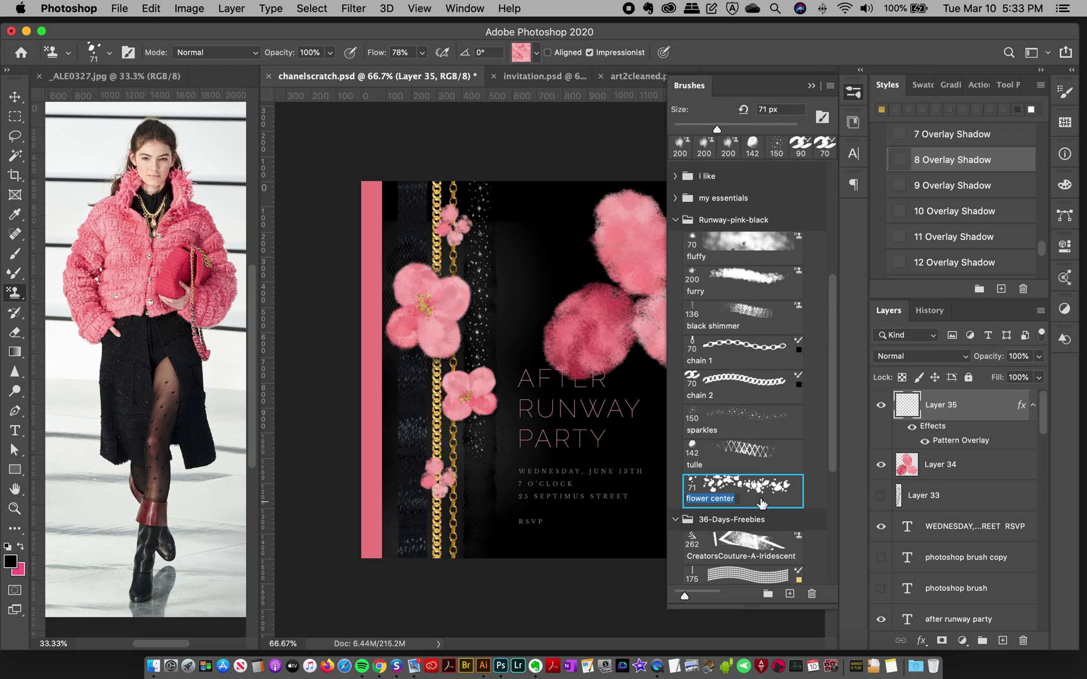
pyautogui.click(854, 93)
pyautogui.click(855, 95)
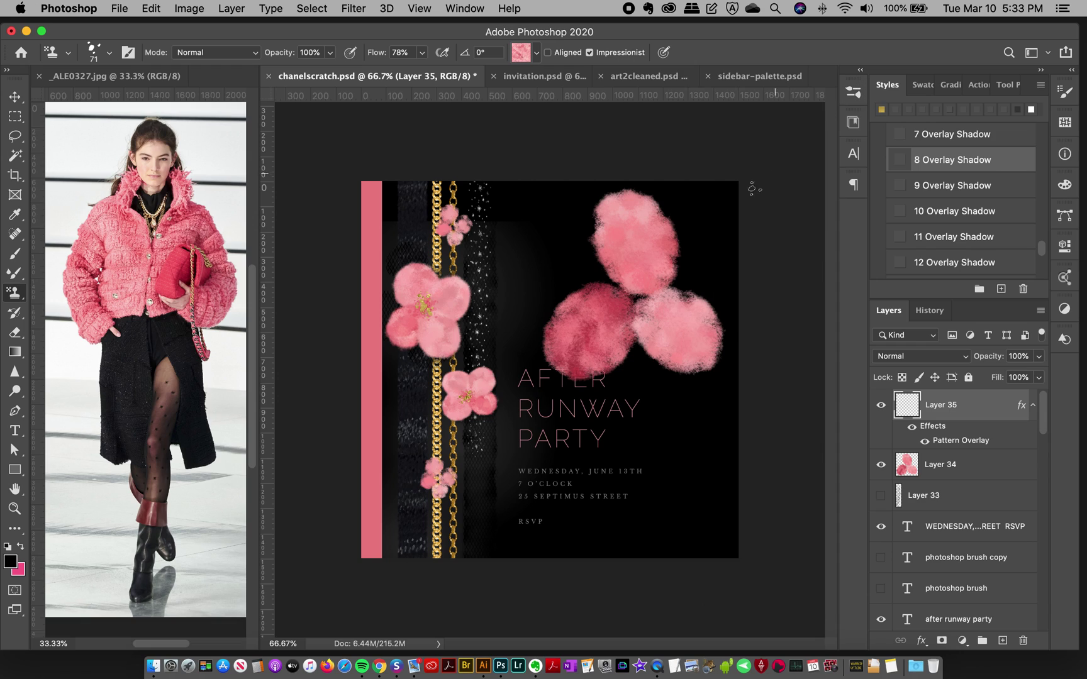
pyautogui.keyDown('alt'); pyautogui.click(13, 293); pyautogui.keyUp('alt')
pyautogui.moveTo(637, 286)
pyautogui.mouseDown()
pyautogui.moveTo(631, 312)
pyautogui.moveTo(629, 282)
pyautogui.moveTo(637, 322)
pyautogui.moveTo(621, 306)
pyautogui.moveTo(634, 319)
pyautogui.moveTo(641, 303)
pyautogui.moveTo(644, 319)
pyautogui.moveTo(661, 297)
pyautogui.mouseUp()
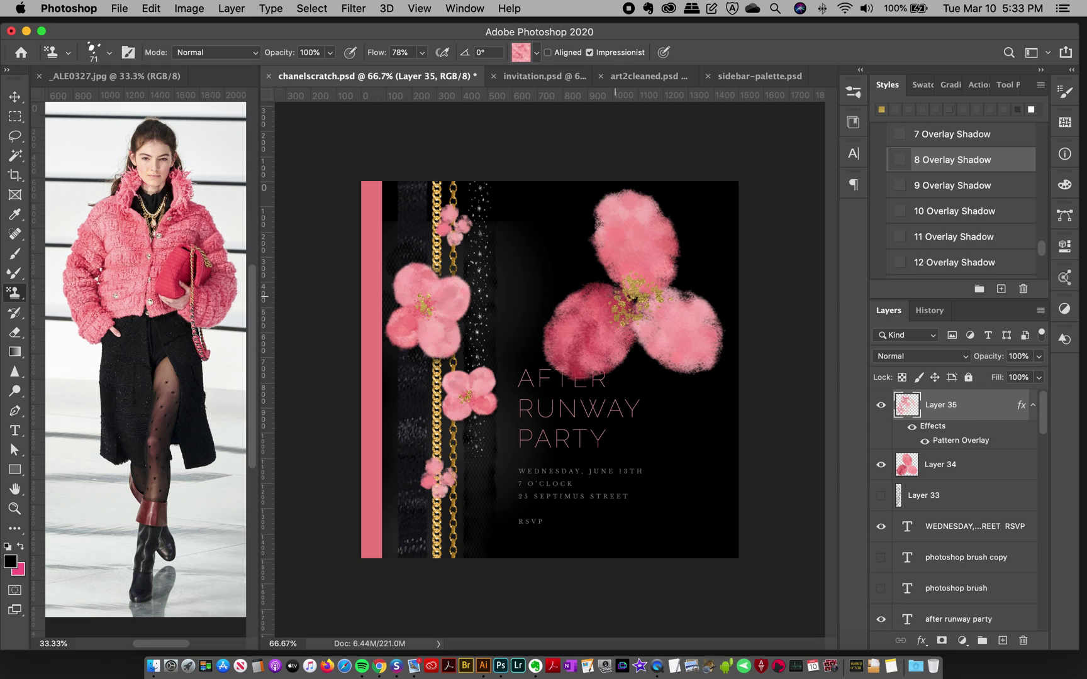
# Compare the new large flower with the finished one in invitation.psd, ending in chanelscratch.psd.
pyautogui.click(531, 76)
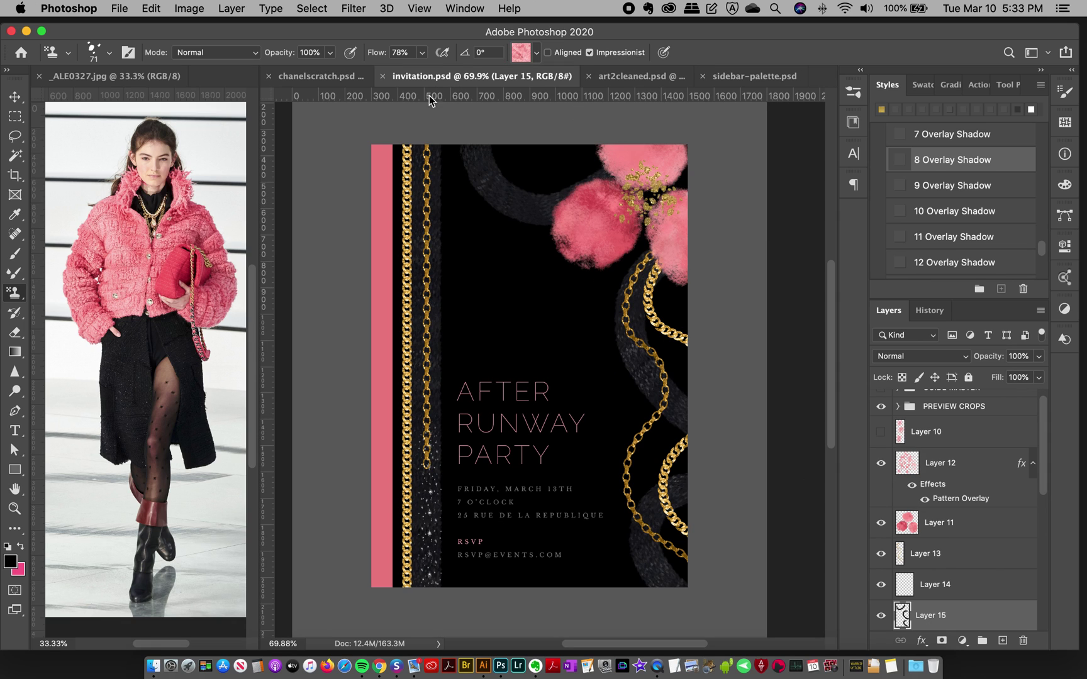
pyautogui.click(333, 76)
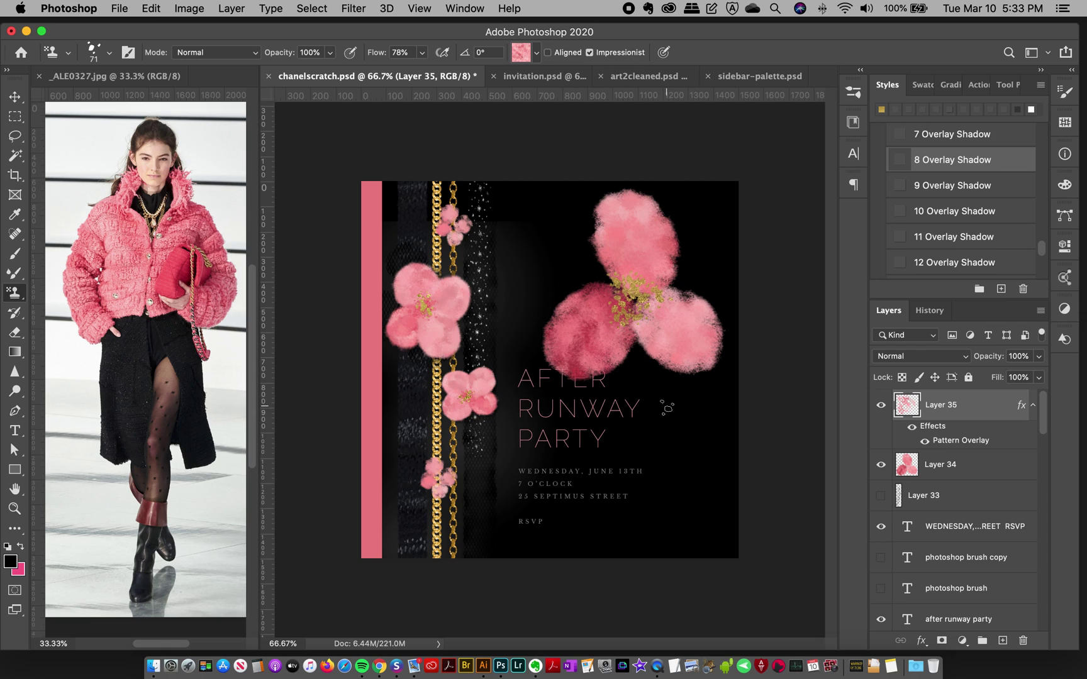
pyautogui.click(545, 77)
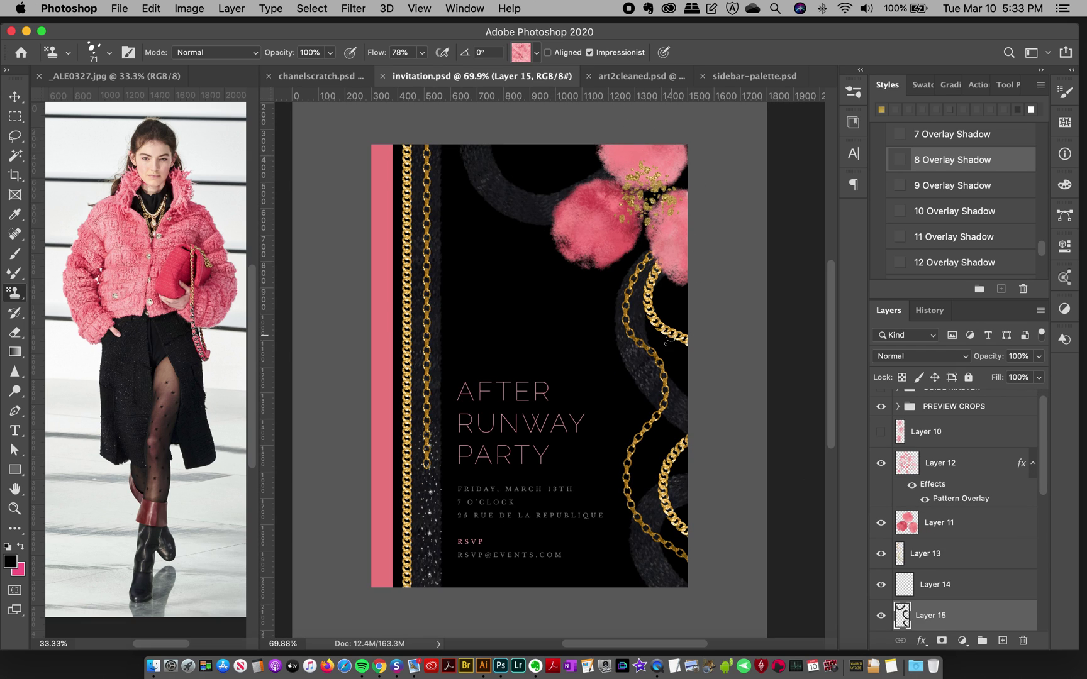
pyautogui.click(352, 78)
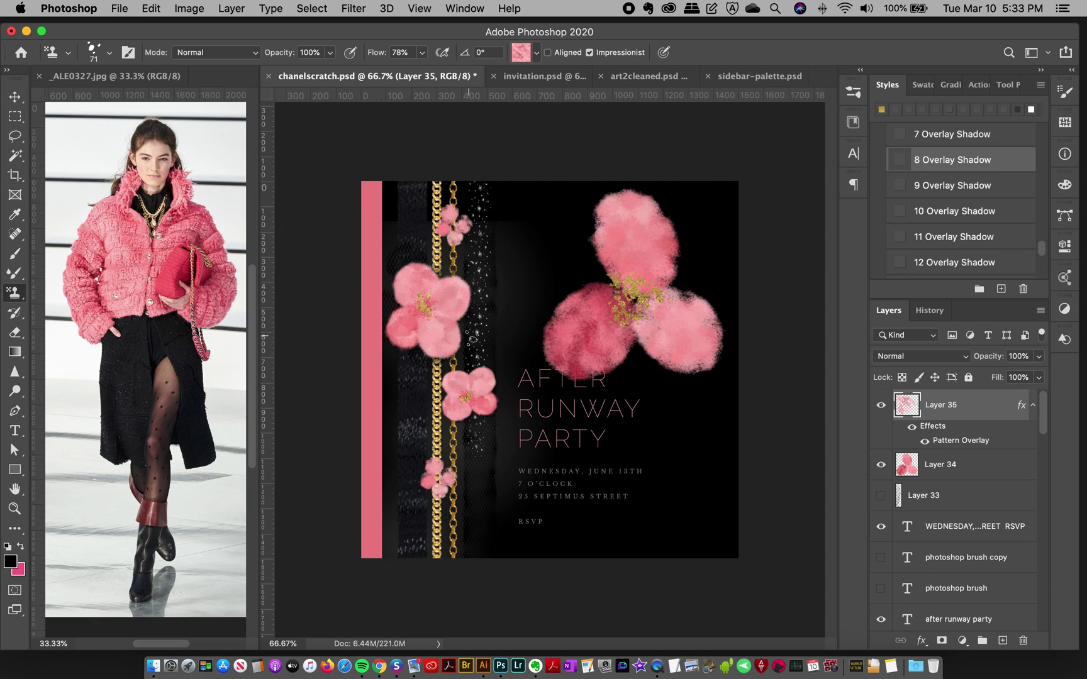
# Select Layer 34 and Layer 35 and move the large flower into the invitation's upper-right corner, partly beyond the canvas edge.
pyautogui.click(15, 96)
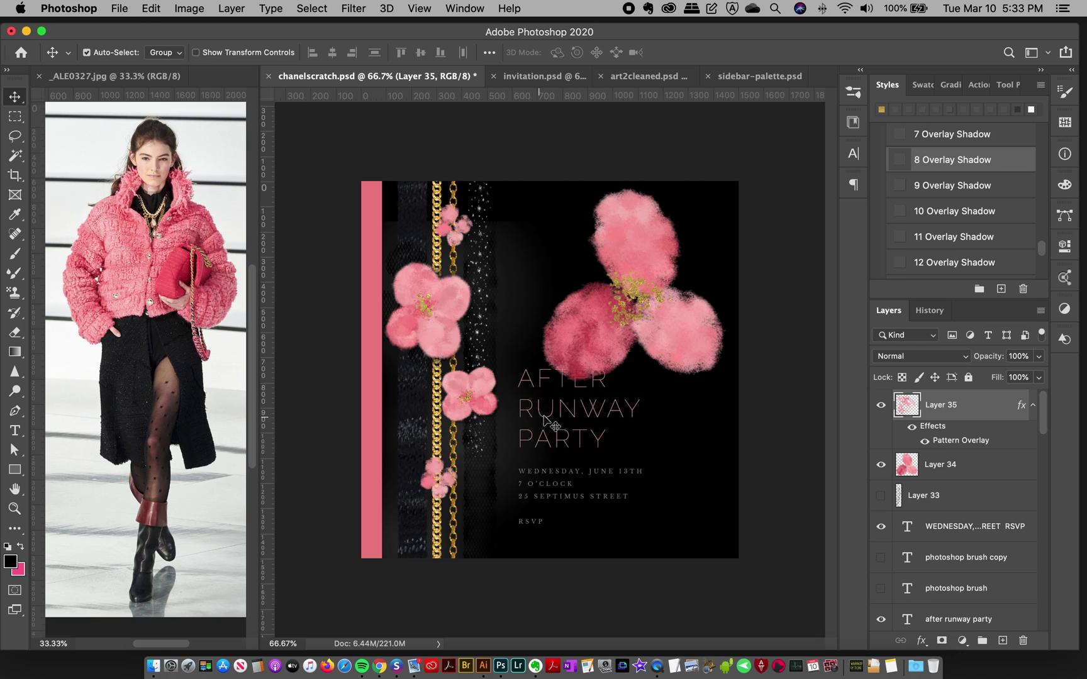
pyautogui.click(651, 317)
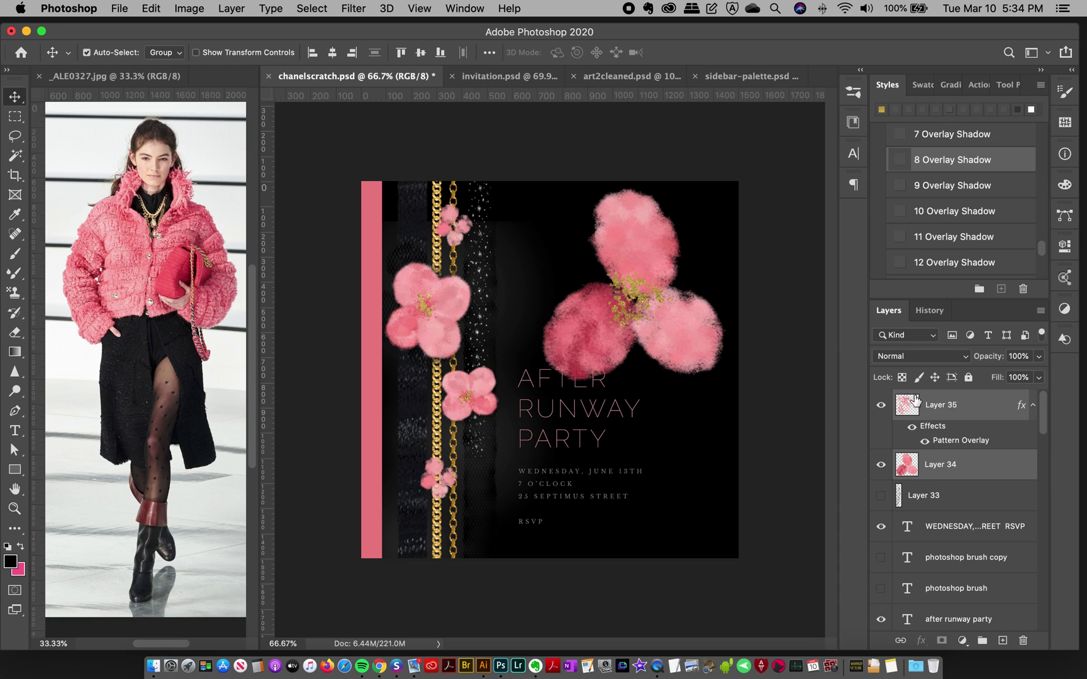
pyautogui.moveTo(663, 335); pyautogui.dragTo(734, 258)
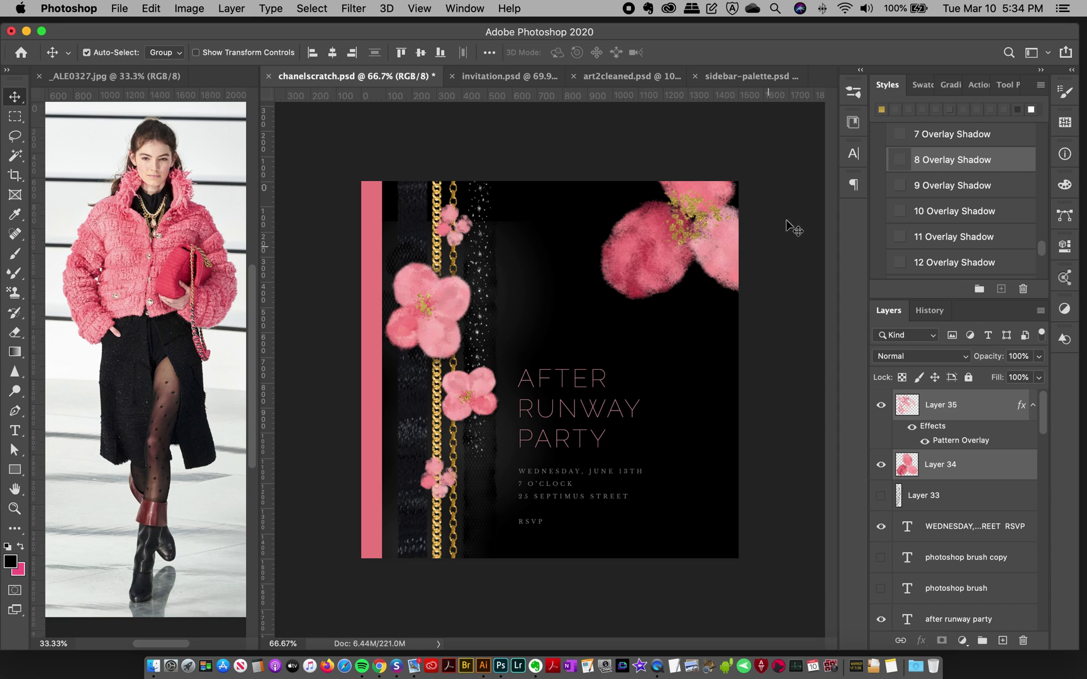
# Look over the brushes in the Runway-pink-black group.
pyautogui.click(854, 92)
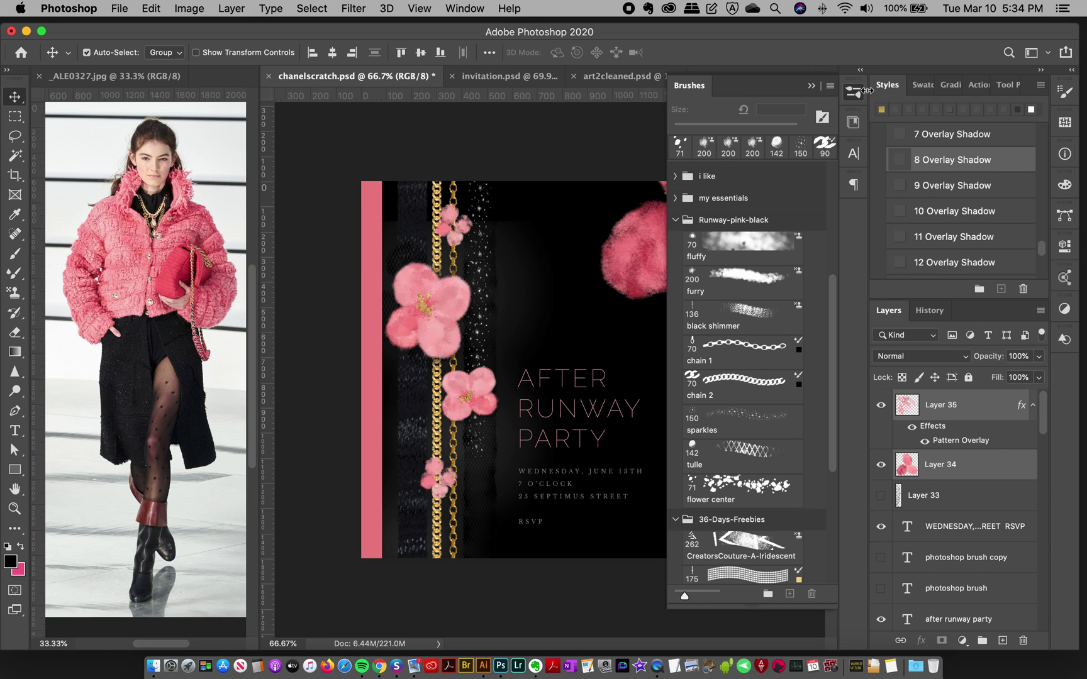
pyautogui.click(854, 91)
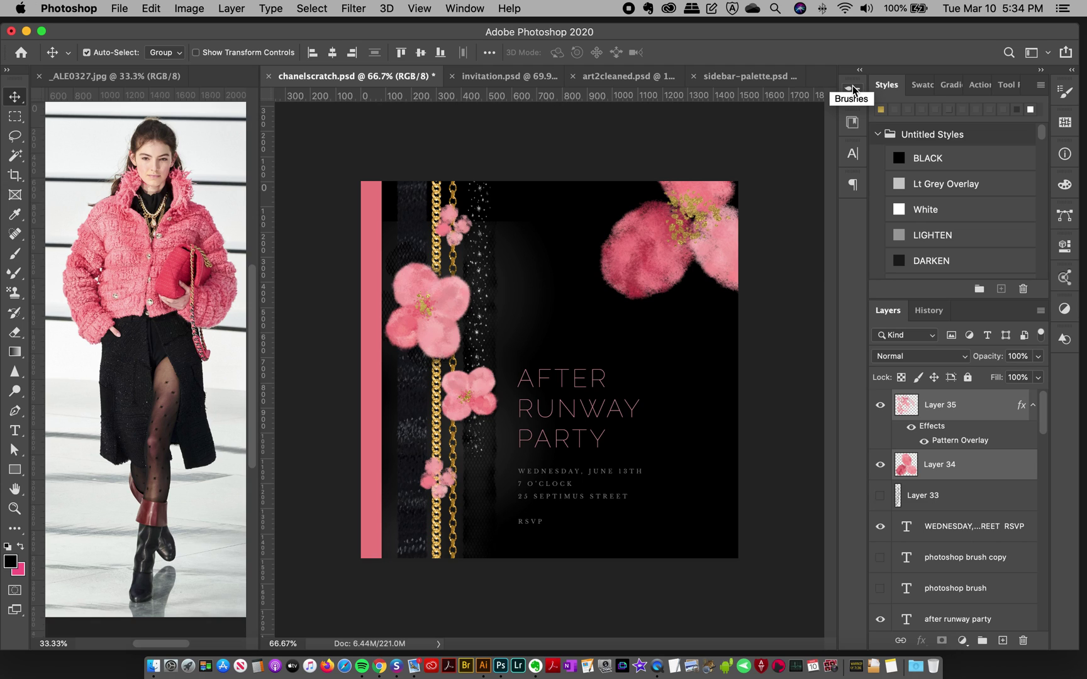
pyautogui.click(853, 91)
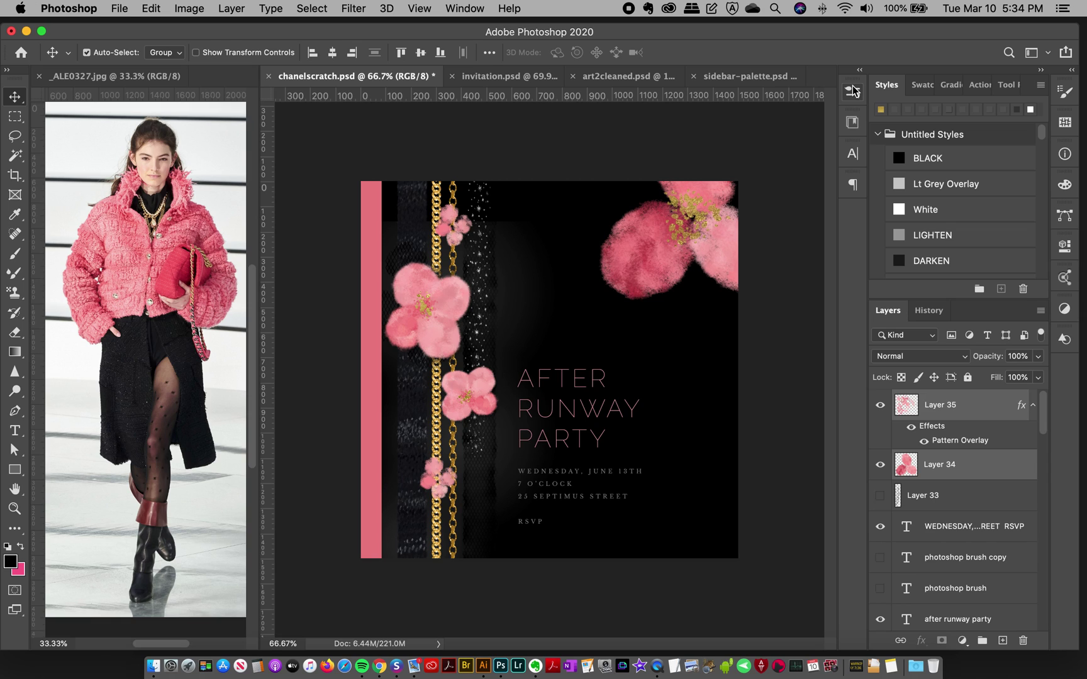
# Select the AFTER RUNWAY PARTY title text to examine its font, weight, size and color.
pyautogui.click(15, 431)
pyautogui.moveTo(524, 378); pyautogui.dragTo(589, 379)
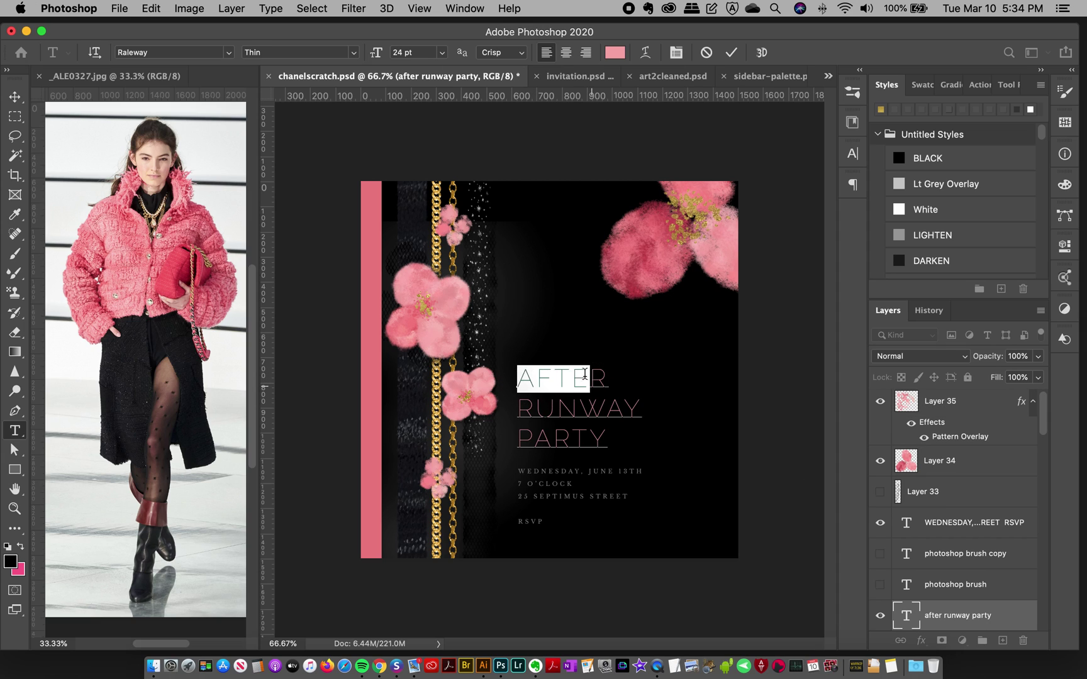
pyautogui.click(15, 96)
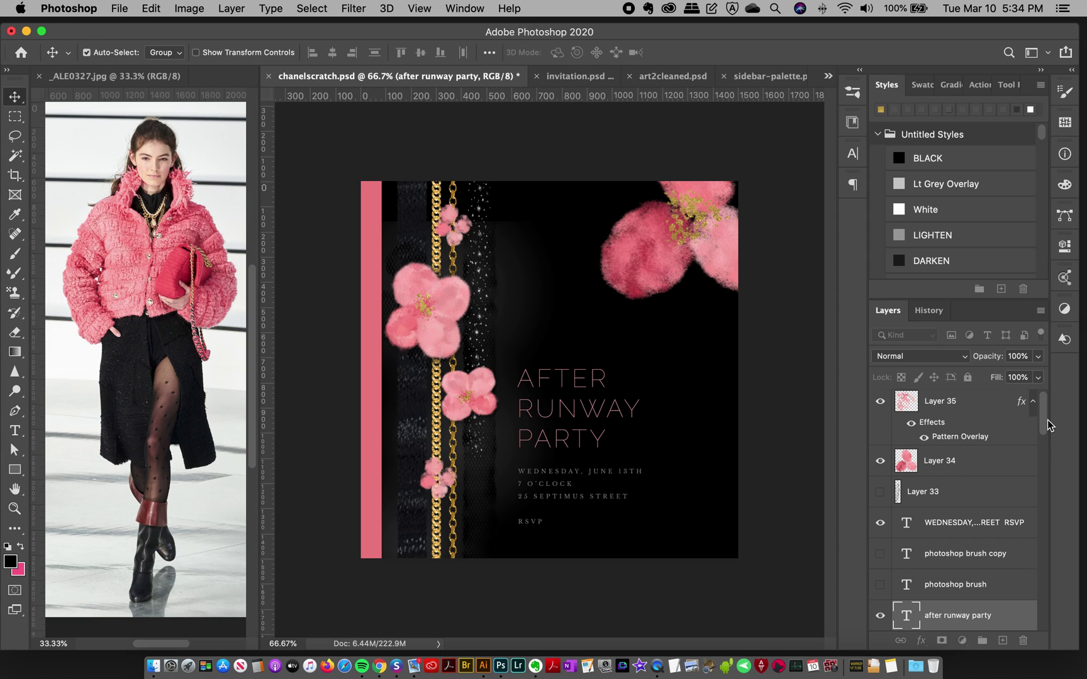
pyautogui.moveTo(1047, 420); pyautogui.dragTo(1046, 442)
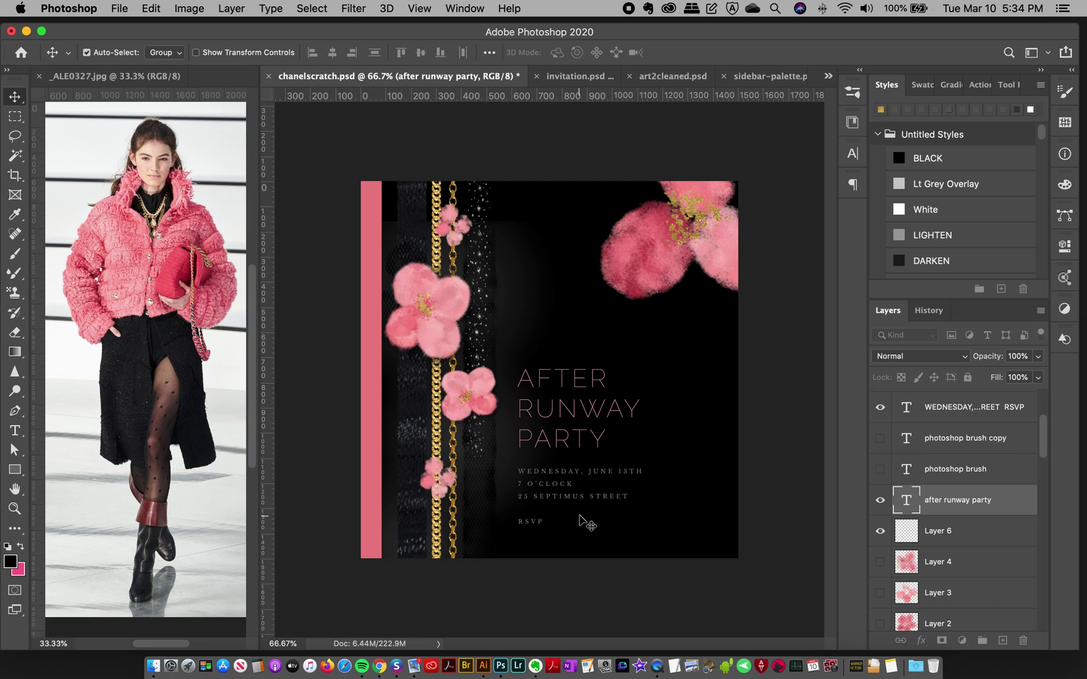
pyautogui.click(13, 433)
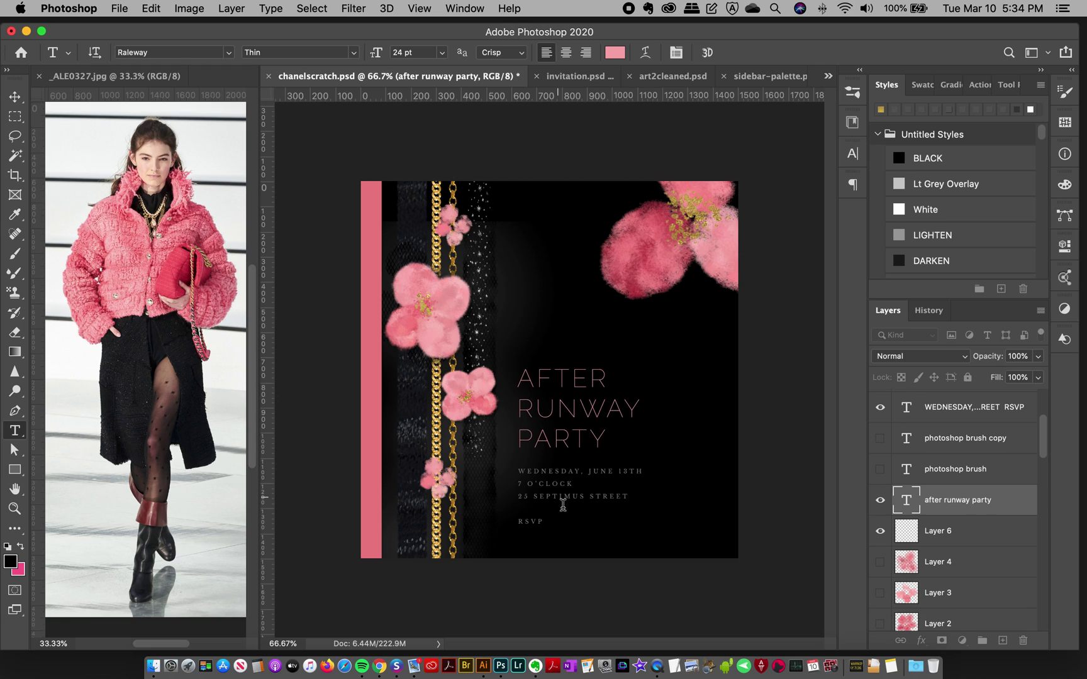
pyautogui.click(558, 395)
pyautogui.press('super+a')
pyautogui.click(591, 439)
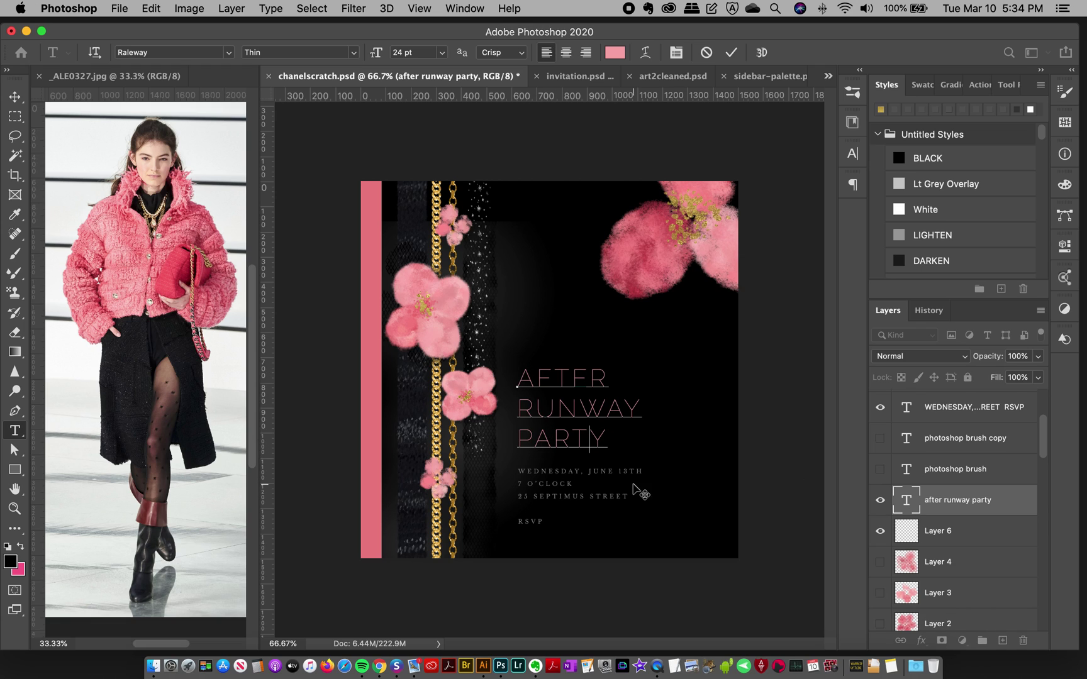
pyautogui.press('super+a')
pyautogui.click(590, 434)
pyautogui.click(14, 97)
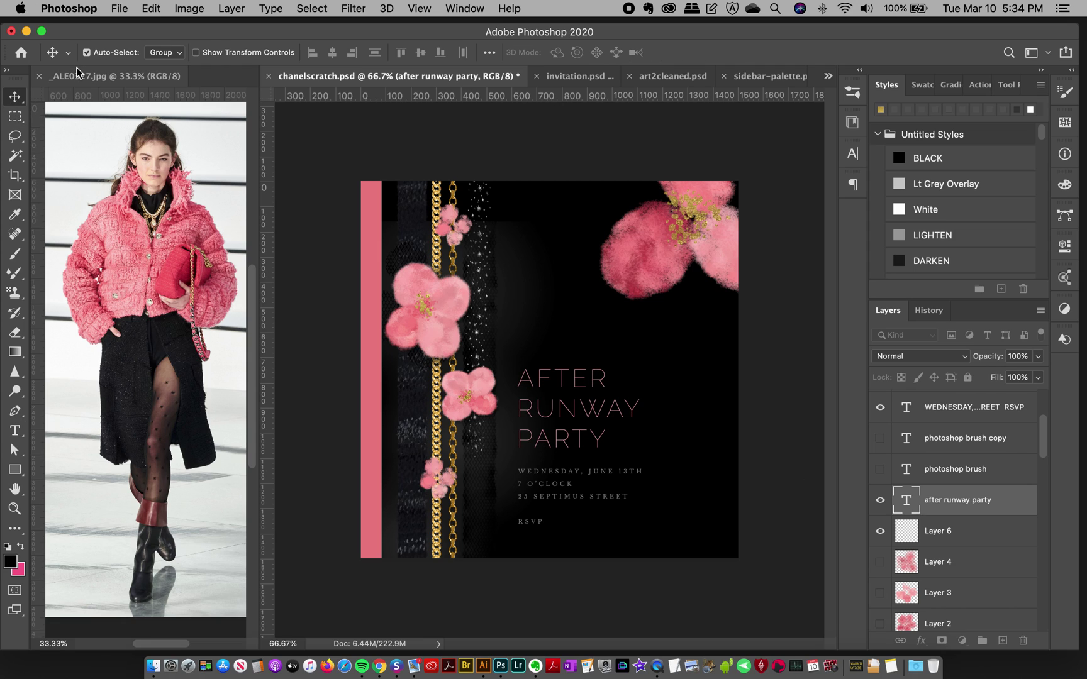
pyautogui.click(15, 430)
pyautogui.moveTo(536, 378); pyautogui.dragTo(583, 417)
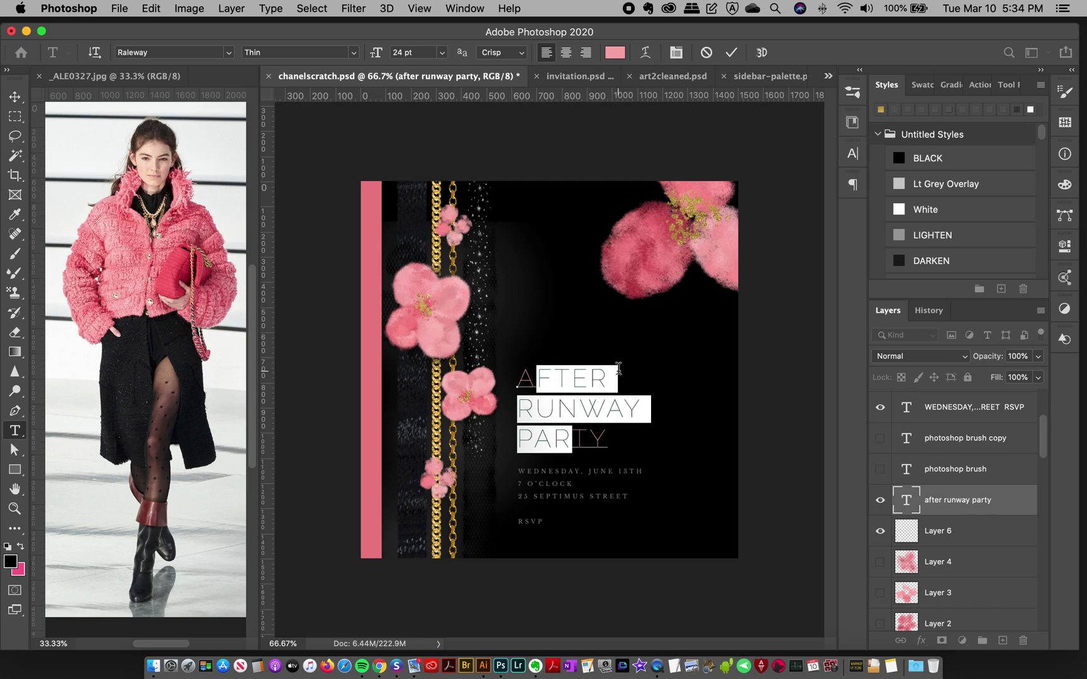
pyautogui.press('super+a')
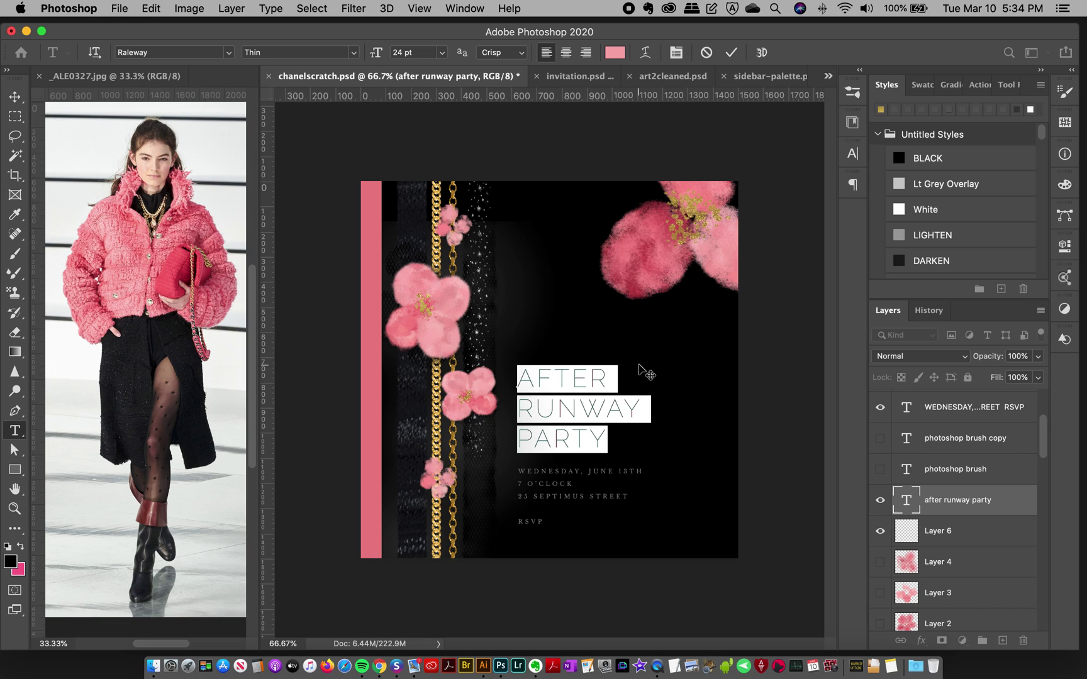
pyautogui.click(14, 96)
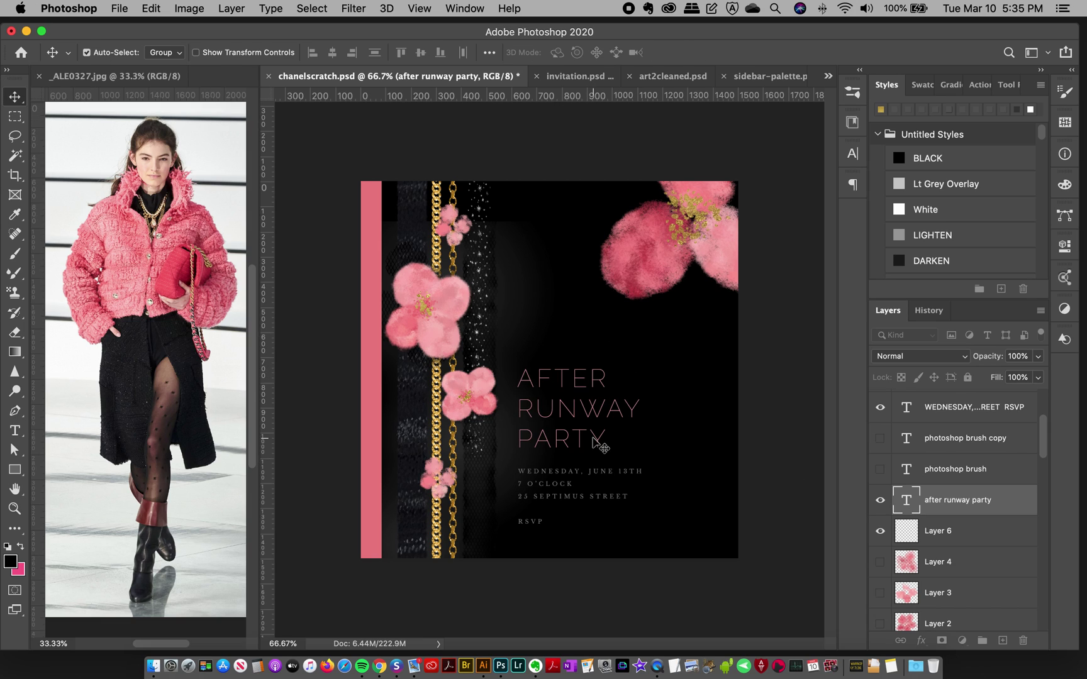
# Select the whole event details text block below the title to examine its font, style and size.
pyautogui.click(14, 430)
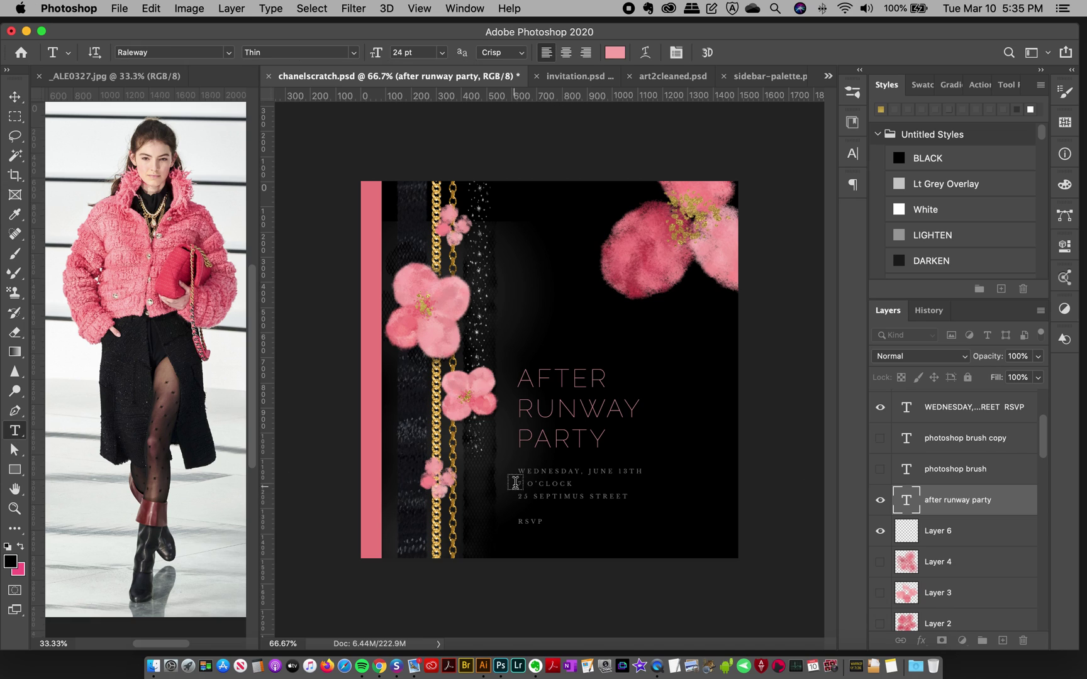
pyautogui.click(548, 468)
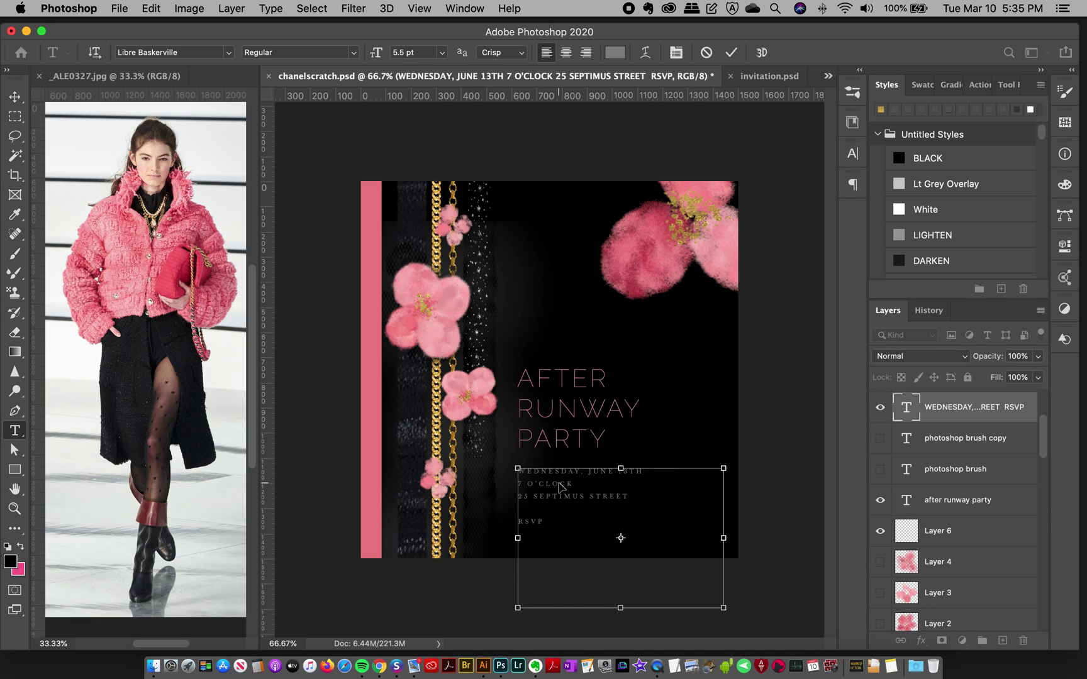
pyautogui.press('super+a')
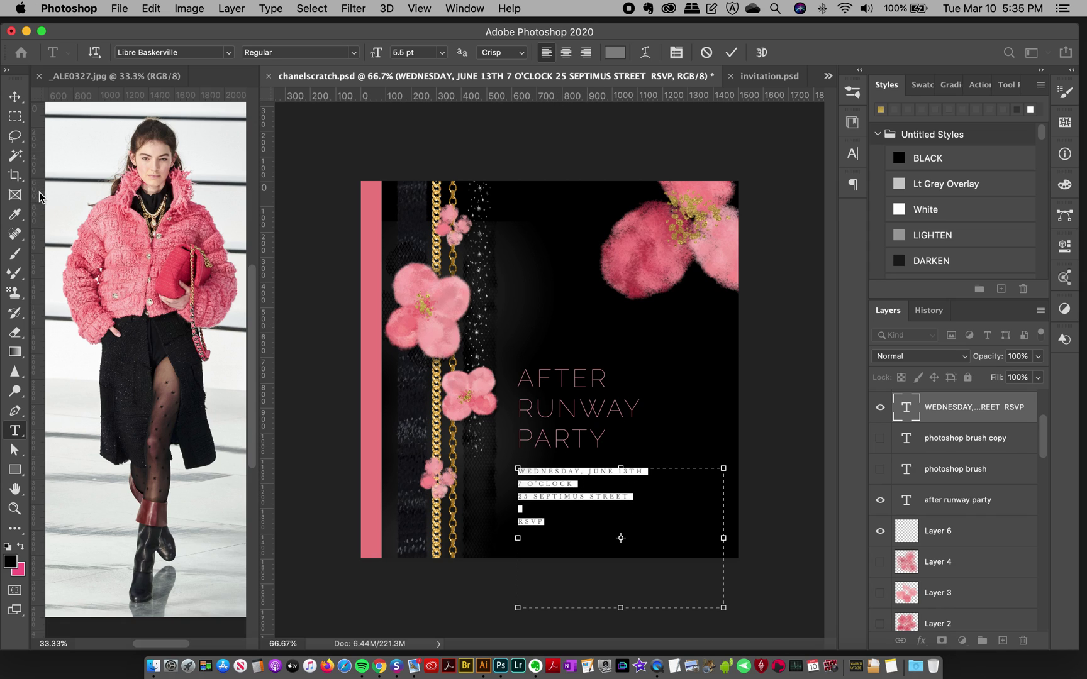
pyautogui.click(14, 97)
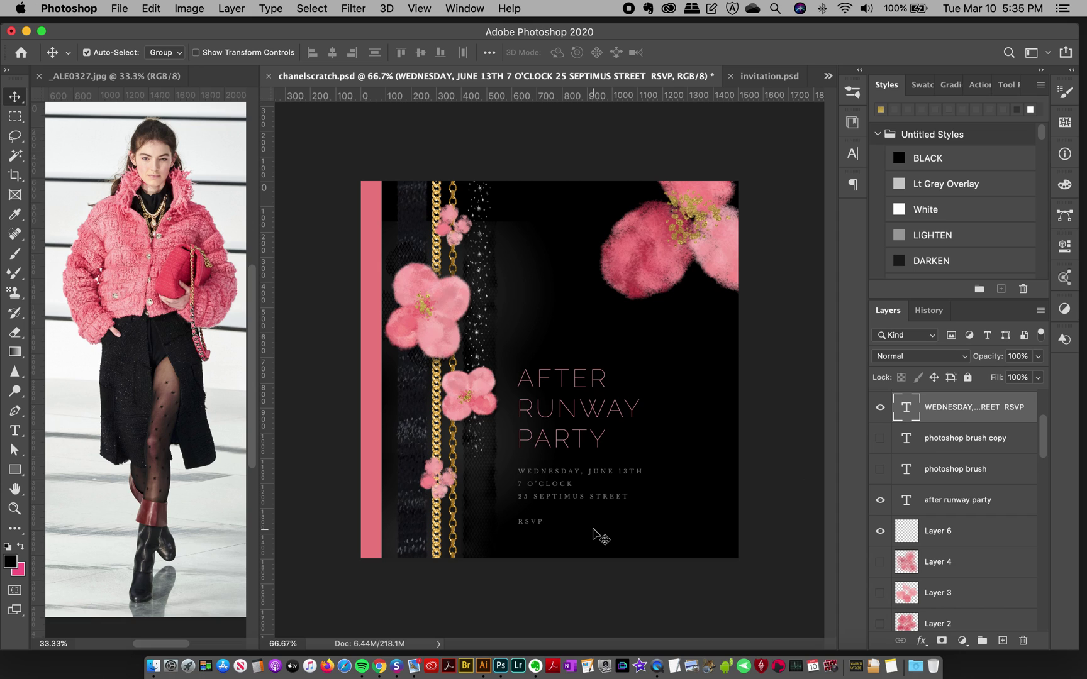
pyautogui.click(782, 72)
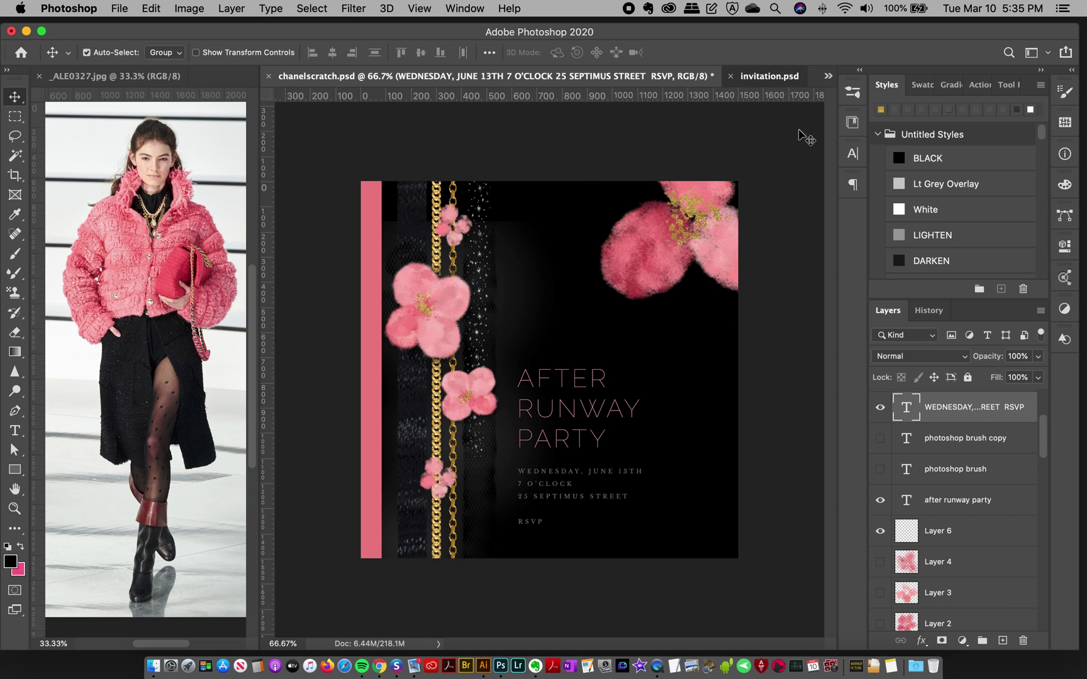